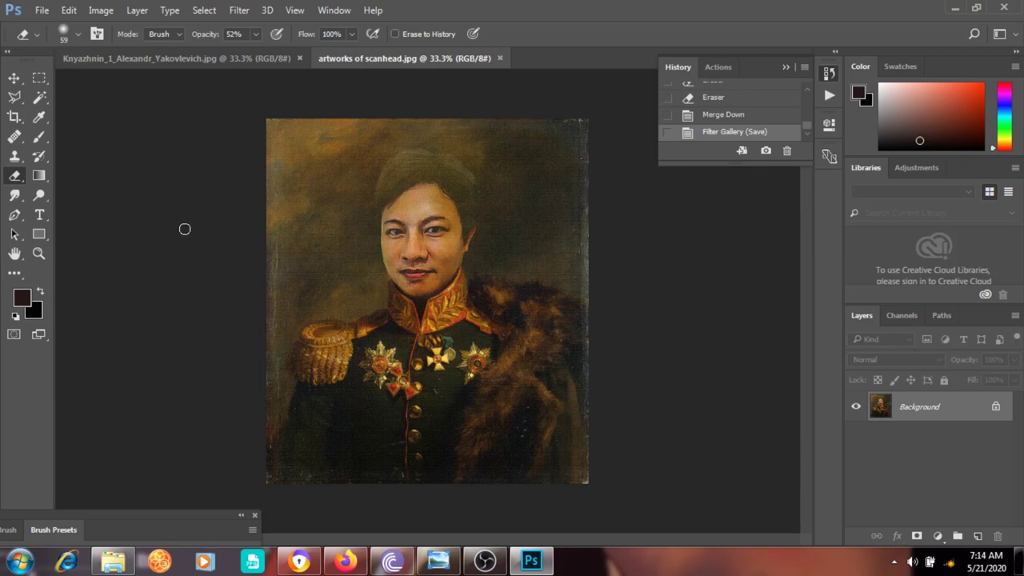
Zoom in to preview the finished face-swap portrait
key("ctrl+plus")
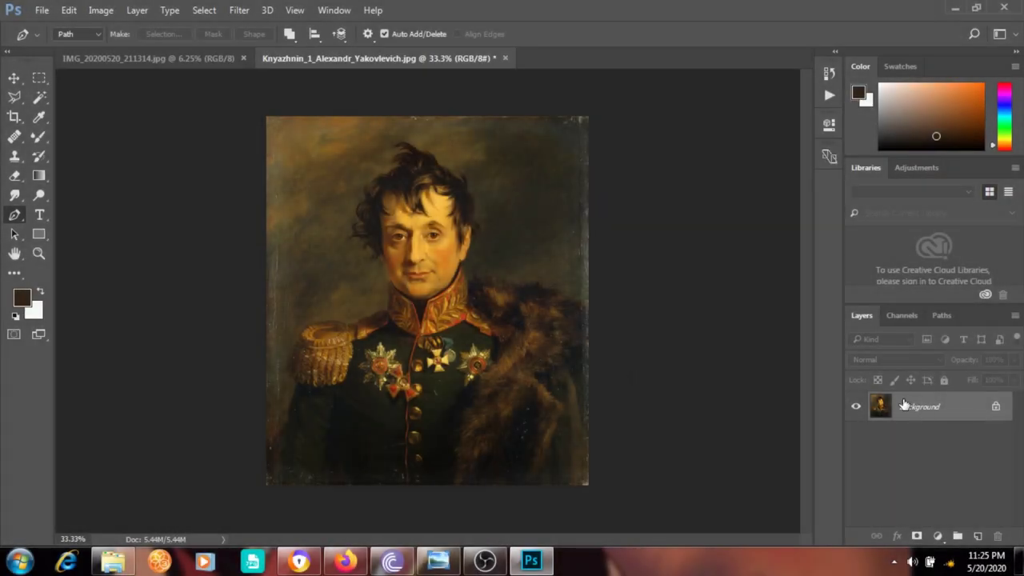
Duplicate the portrait's Background layer as Background copy
right_click(913, 409)
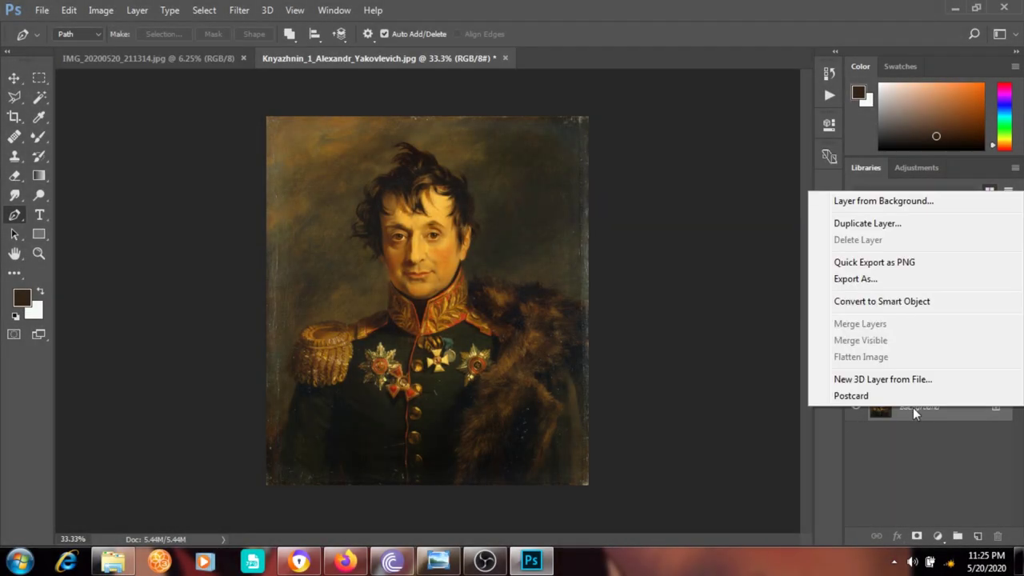
left_click(856, 225)
left_click(641, 163)
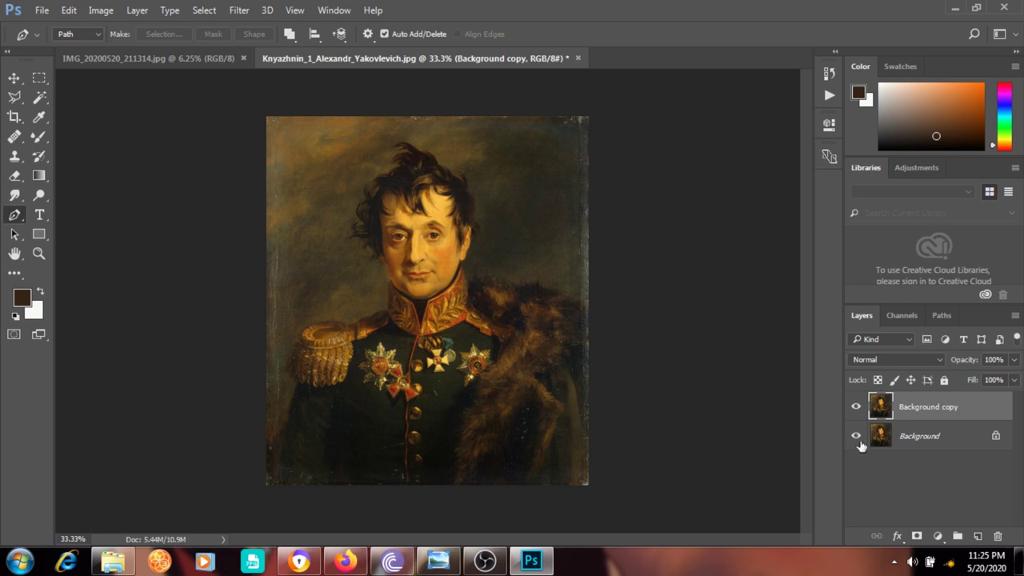
Bring in the selfie as a layer and shrink it to roughly 18%
left_click(102, 57)
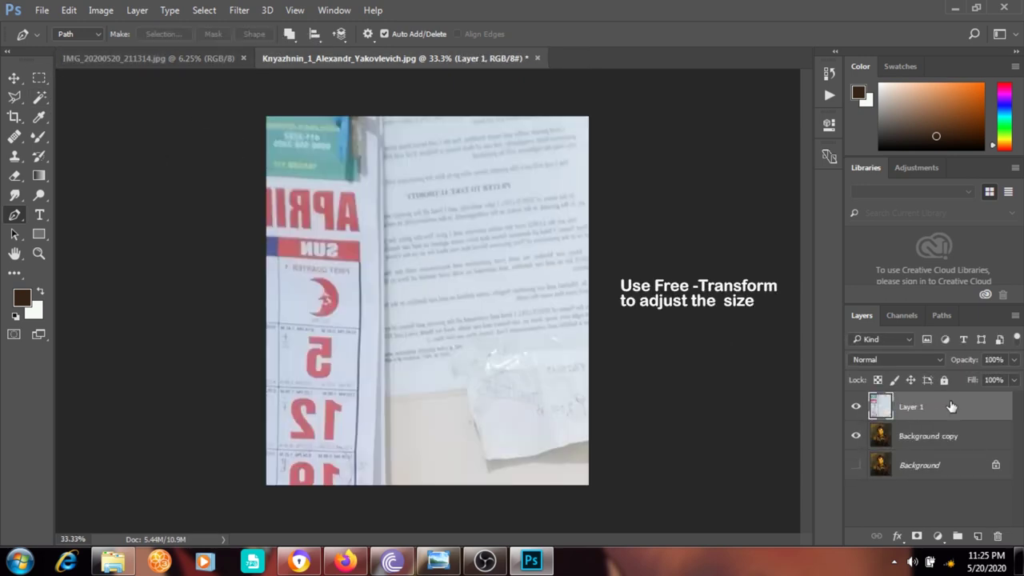
right_click(349, 269)
right_click(370, 218)
left_click(400, 366)
key("ctrl+minus")
left_click_drag(183, 88, 253, 128)
key("ctrl+minus")
left_click_drag(365, 211, 389, 218)
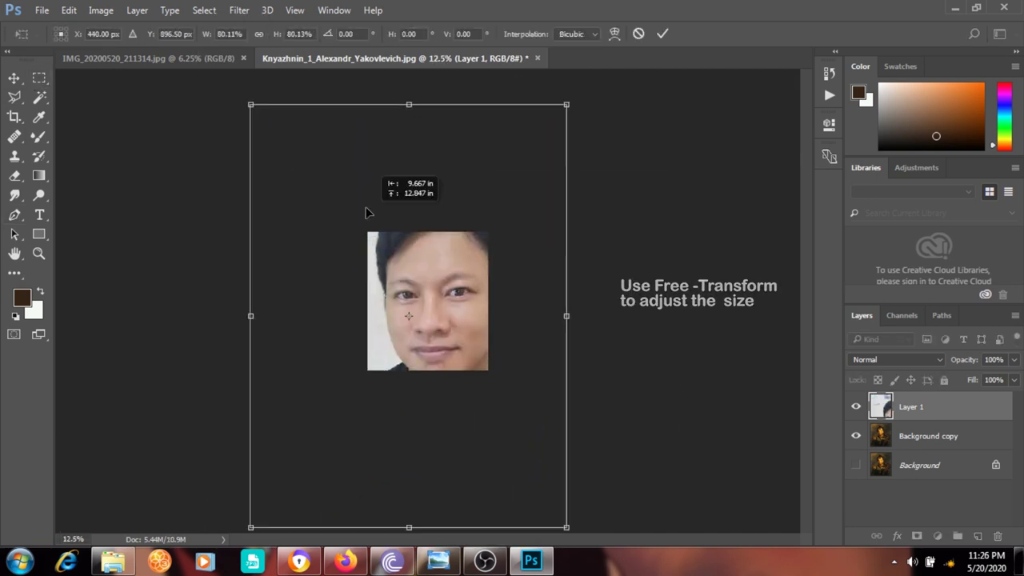
left_click_drag(473, 217, 392, 235)
Fit the selfie over the painted head at about 22% scale and 75% opacity, then commit
key("ctrl+plus")
key("ctrl+plus")
key("ctrl+plus")
left_click_drag(488, 123, 502, 110)
left_click_drag(1013, 359, 983, 383)
left_click_drag(433, 270, 429, 249)
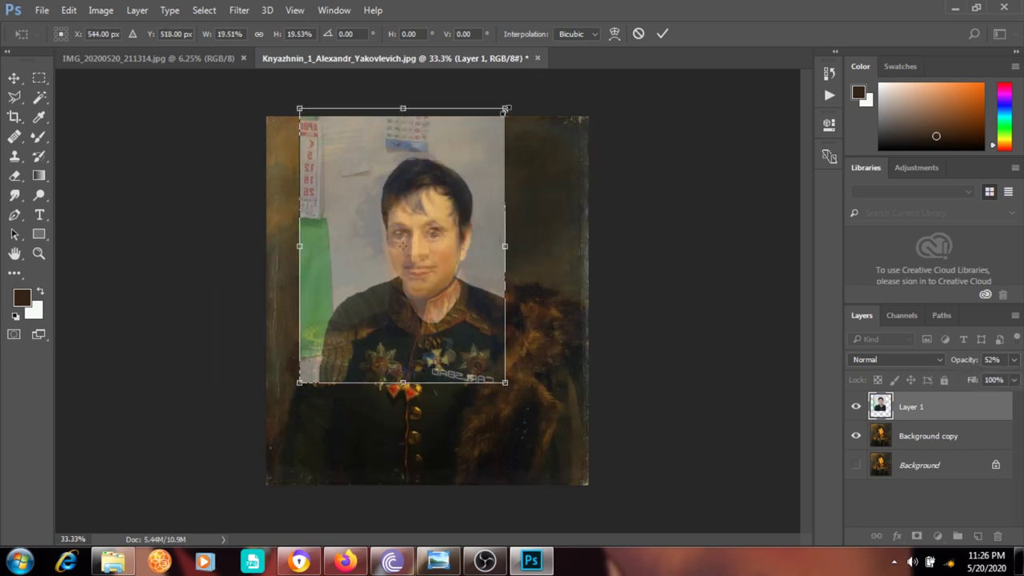
left_click_drag(505, 95, 519, 80)
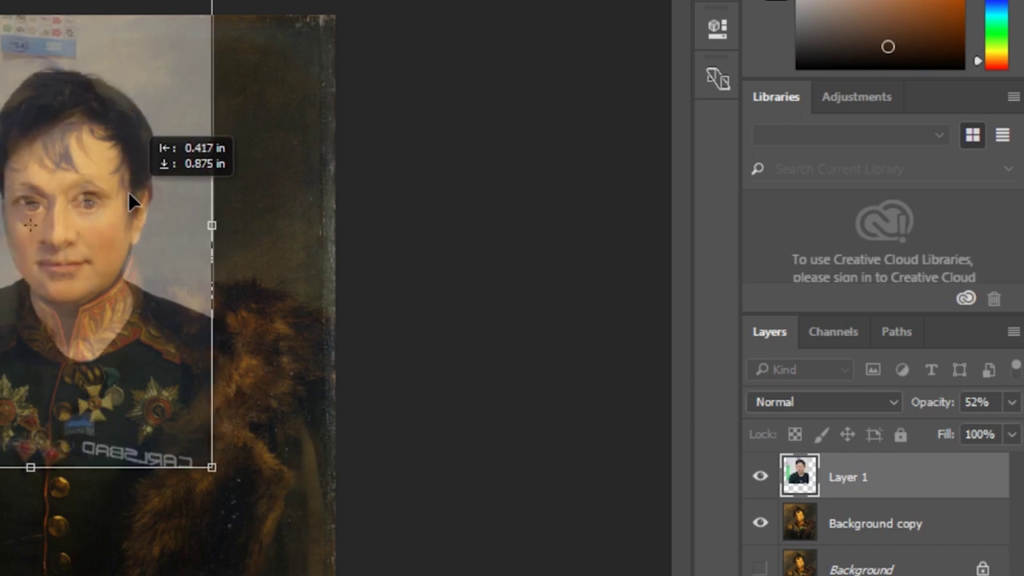
left_click(1013, 359)
mouse_move(965, 442)
left_mouse_down()
mouse_move(952, 388)
mouse_move(996, 380)
left_mouse_up()
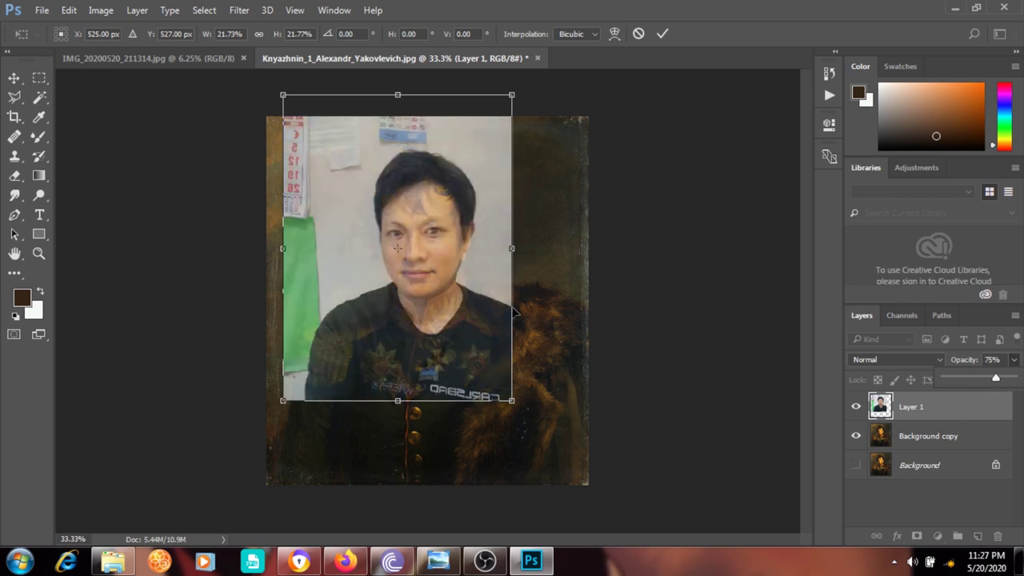
key("Return")
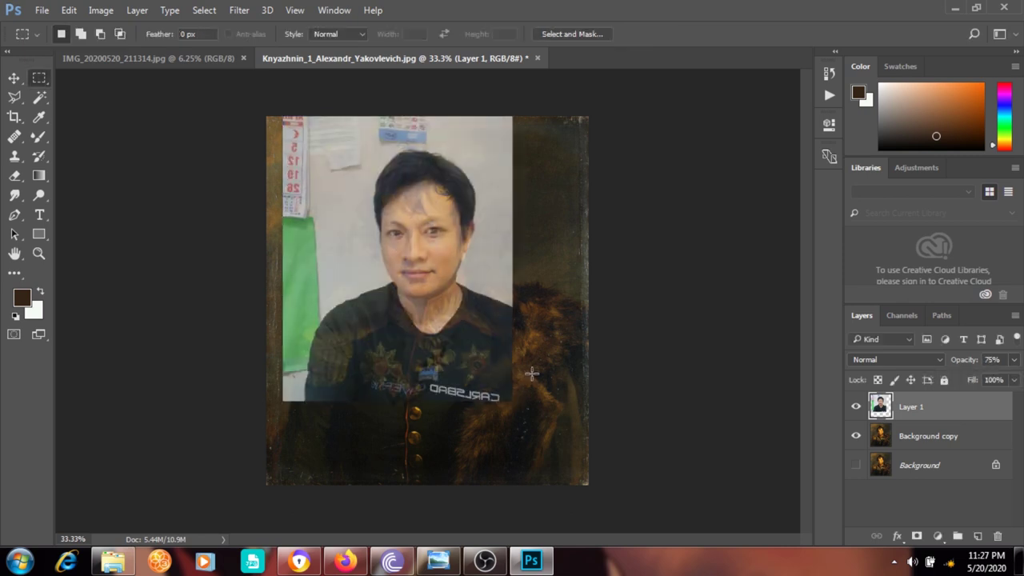
Restore the selfie layer to 100% opacity and zoom in on its face
left_click_drag(1012, 364, 1016, 380)
key("ctrl+plus")
key("ctrl+plus")
scroll(386, 322, "up", 2)
key("ctrl+plus")
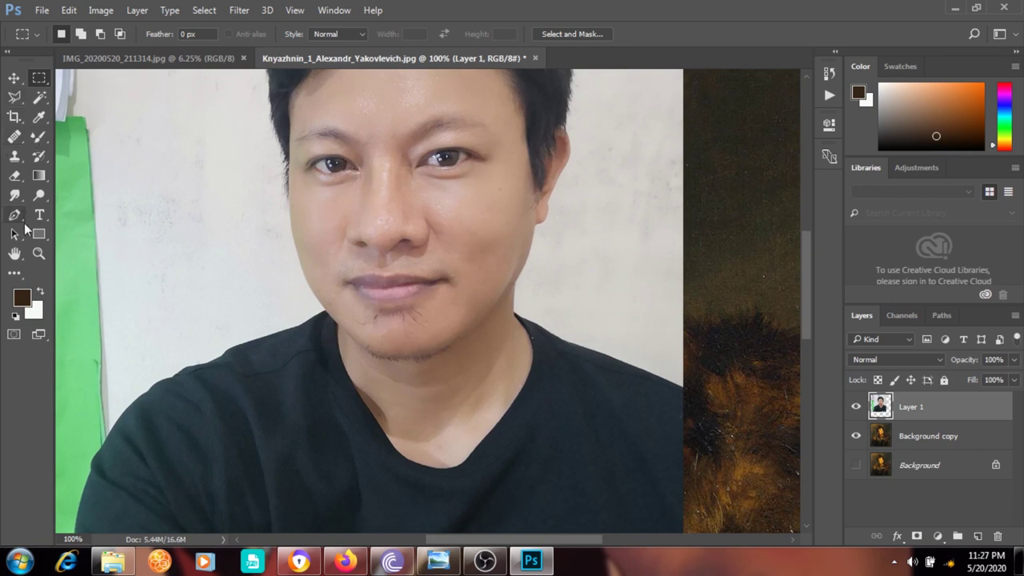
Start a Pen path with anchors along the selfie's jawline and around the chin
left_click(15, 215)
left_click(536, 227)
key("ctrl+plus")
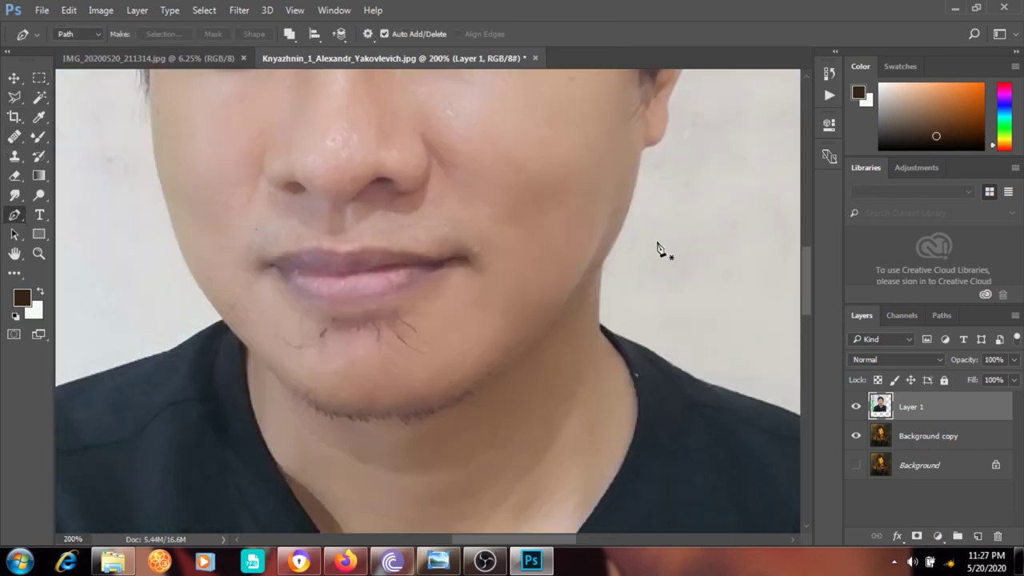
left_click(556, 369)
scroll(558, 372, "down", 1)
left_click(494, 377)
left_click(423, 413)
left_click(304, 400)
left_click(250, 349)
scroll(571, 542, "left", 5)
left_click(480, 337)
left_click(455, 290)
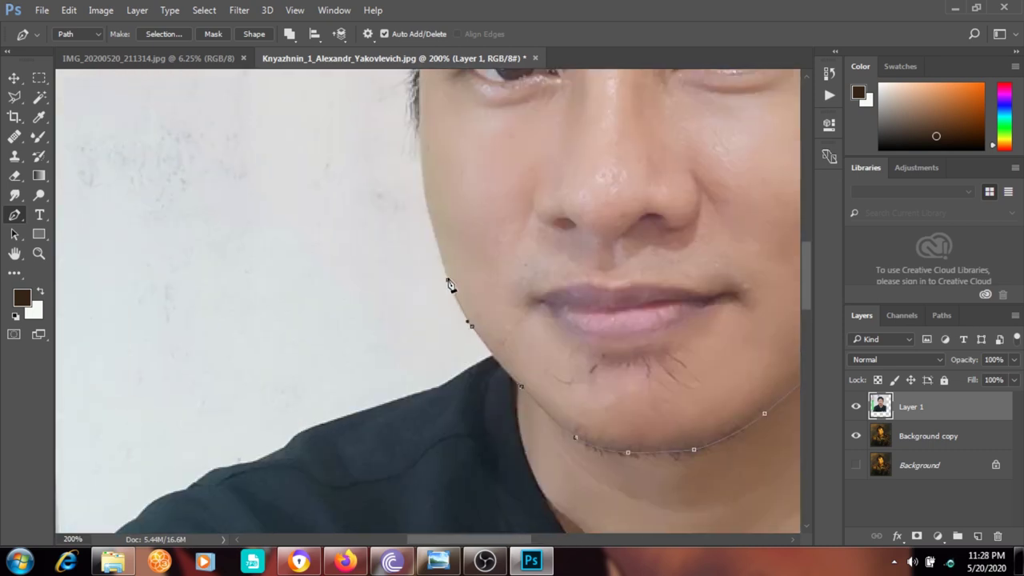
Continue the path up the left side, along the hairline and across the top of the hair
scroll(432, 319, "up", 2)
left_click(431, 348)
scroll(419, 251, "up", 1)
left_click(419, 251)
scroll(400, 240, "up", 1)
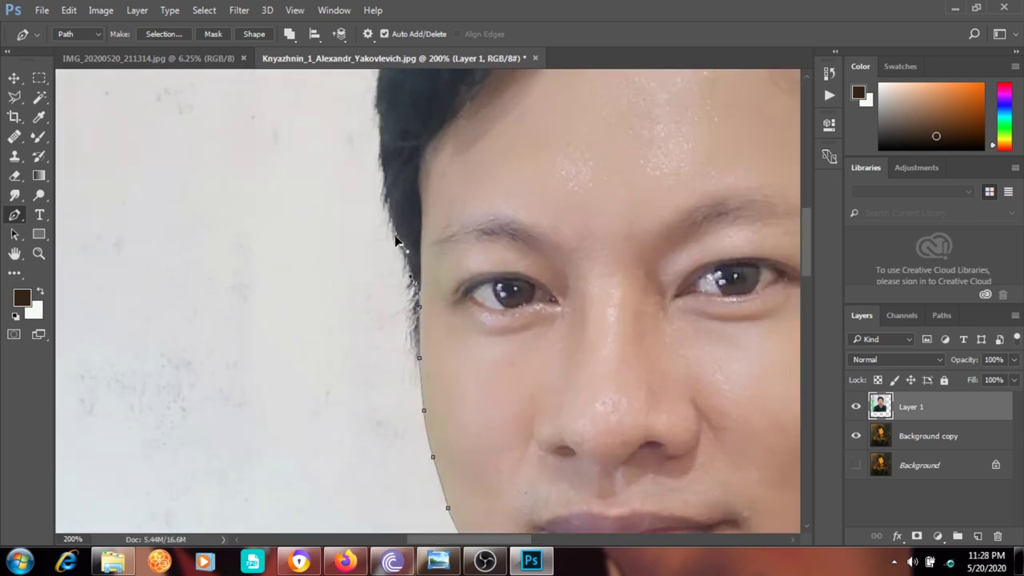
scroll(388, 232, "up", 1)
left_click(384, 222)
scroll(388, 228, "up", 1)
scroll(432, 208, "up", 1)
left_click(457, 195)
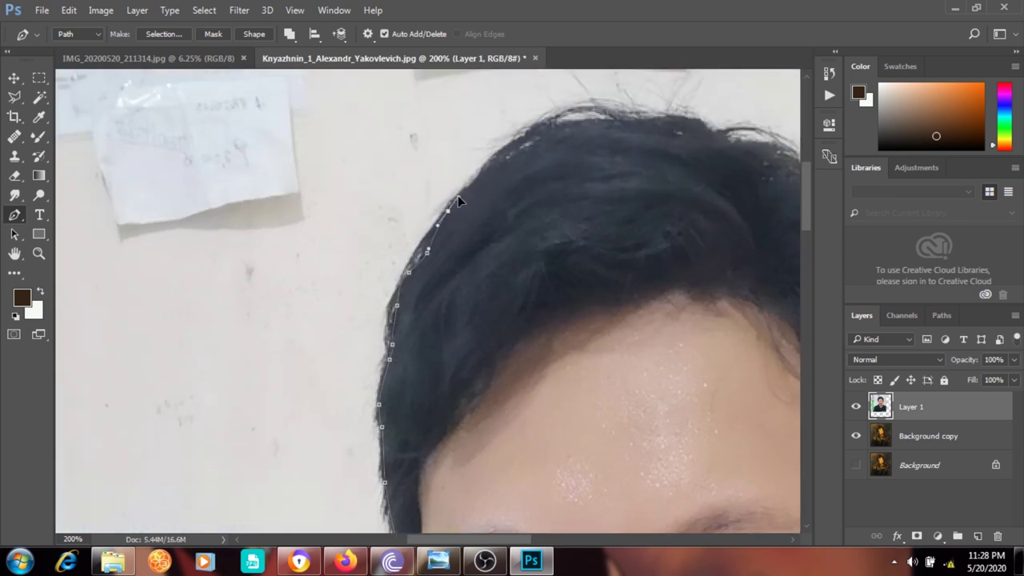
scroll(480, 184, "up", 1)
left_click(554, 161)
Carry the path down the hair's right edge, around the right ear to the jaw
scroll(673, 149, "down", 1)
scroll(480, 168, "right", 4)
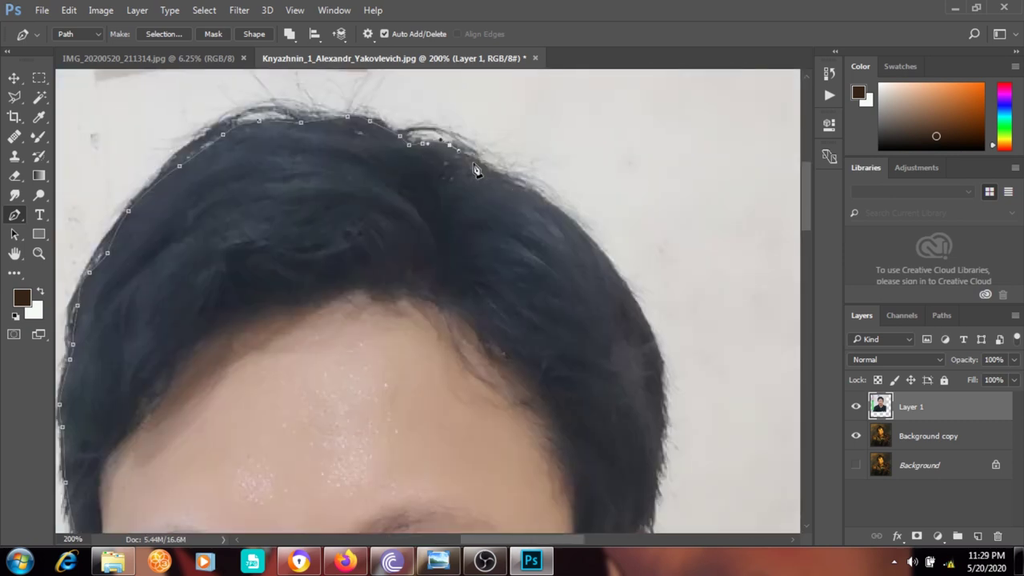
left_click(555, 162)
scroll(555, 162, "down", 1)
left_click(630, 179)
scroll(635, 200, "down", 1)
scroll(660, 247, "down", 1)
left_click(652, 272)
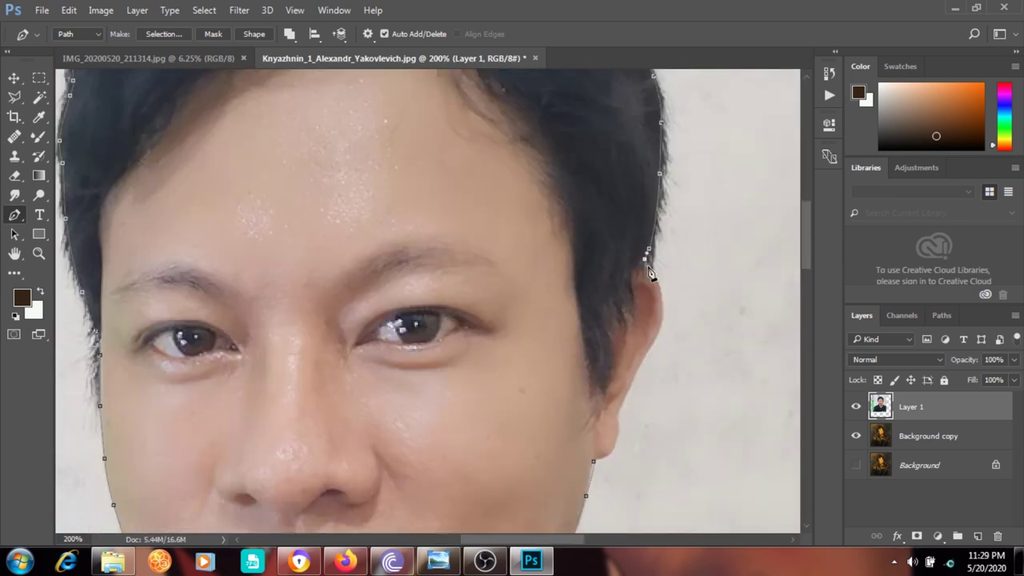
scroll(652, 272, "down", 1)
left_click(661, 247)
scroll(662, 245, "down", 1)
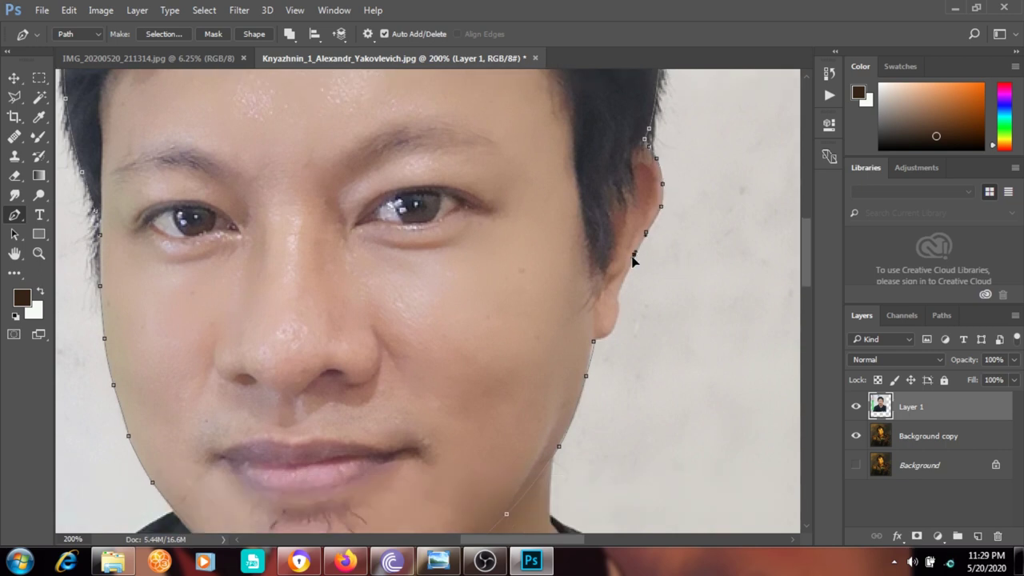
scroll(632, 258, "down", 1)
left_click(623, 221)
left_click(619, 238)
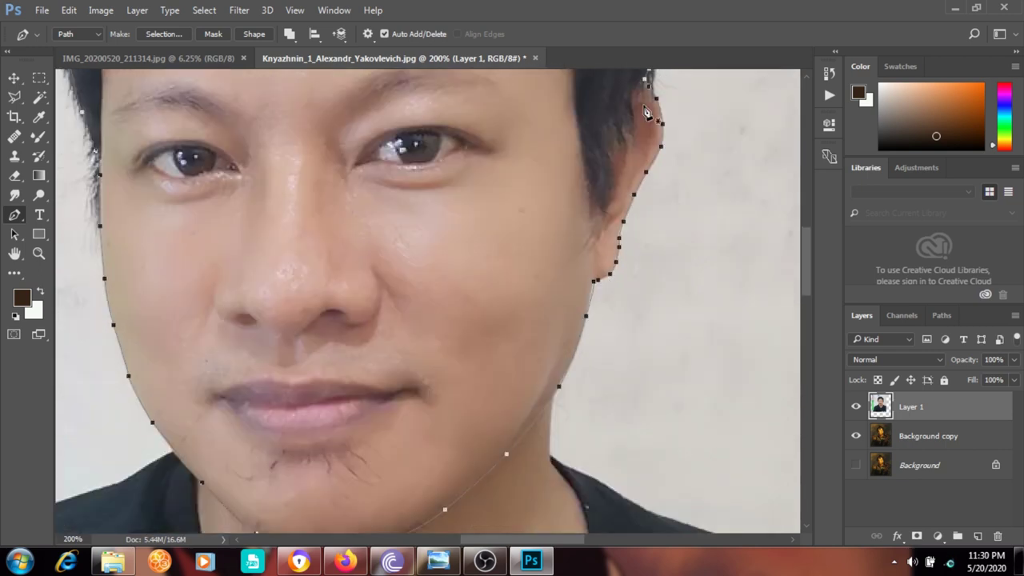
scroll(565, 324, "down", 2)
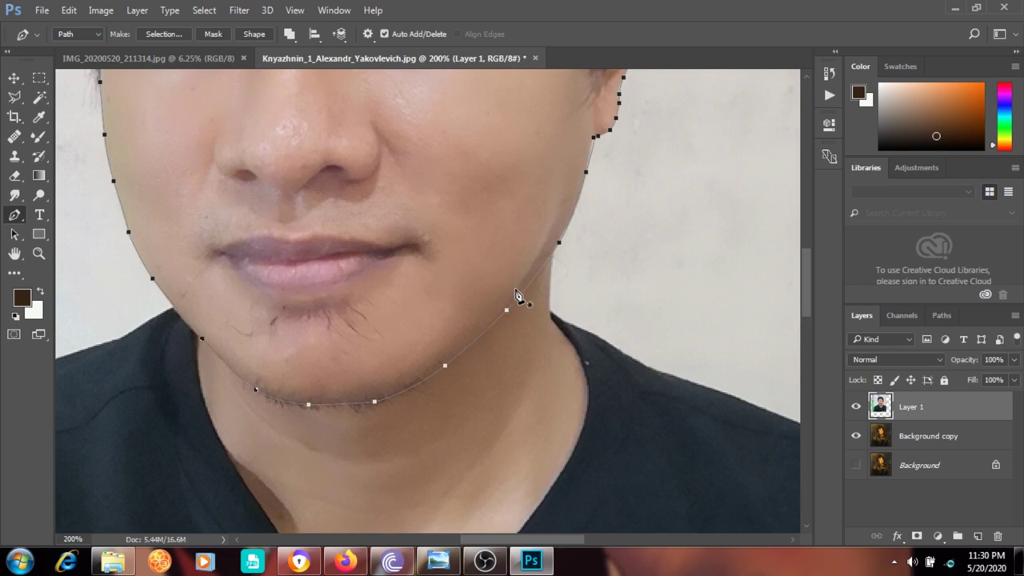
Convert the face path into a selection with a 1-pixel feather
right_click(516, 294)
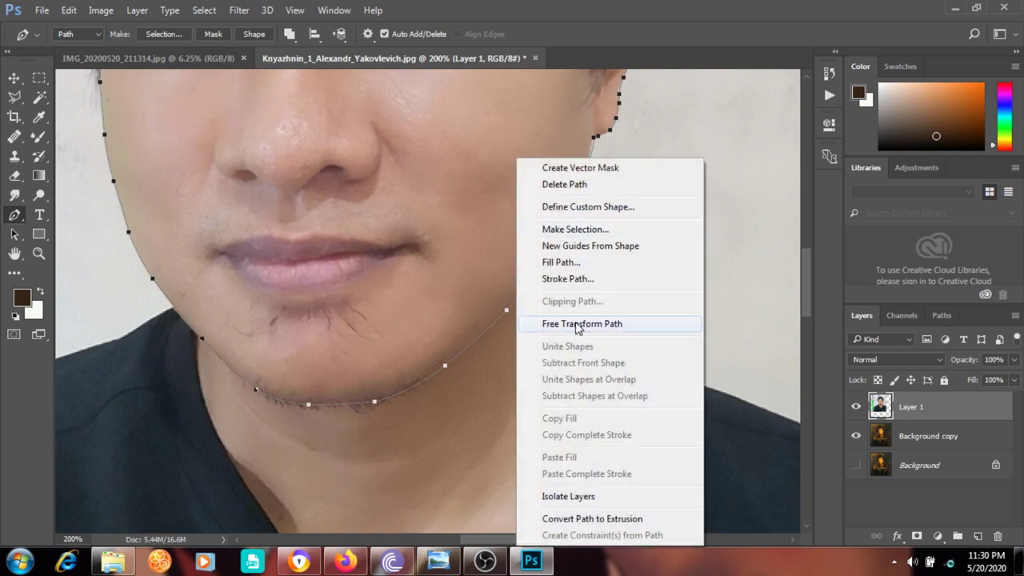
left_click(576, 230)
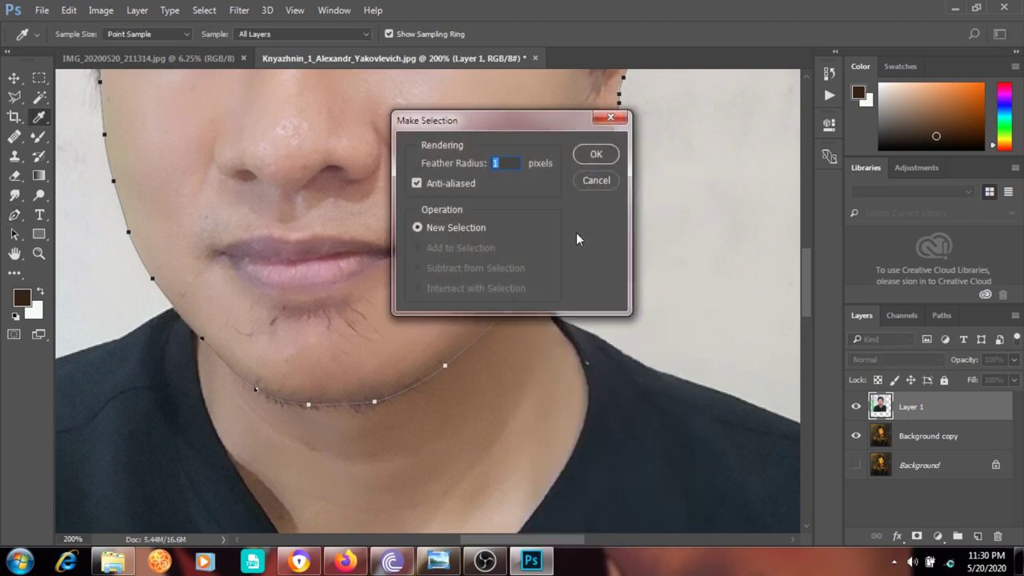
left_click(596, 154)
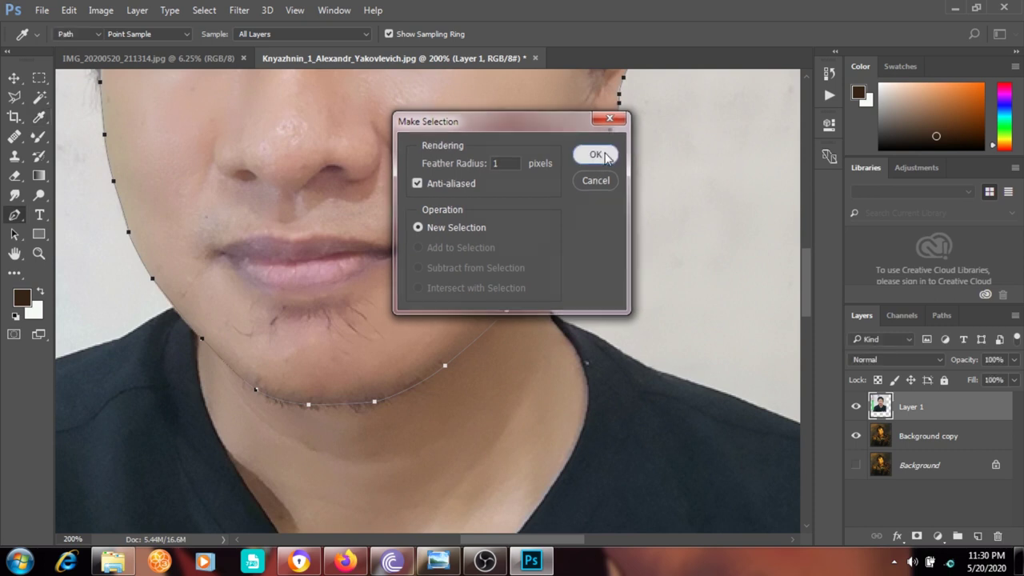
scroll(695, 320, "up", 1)
scroll(690, 324, "up", 3)
scroll(691, 334, "up", 1)
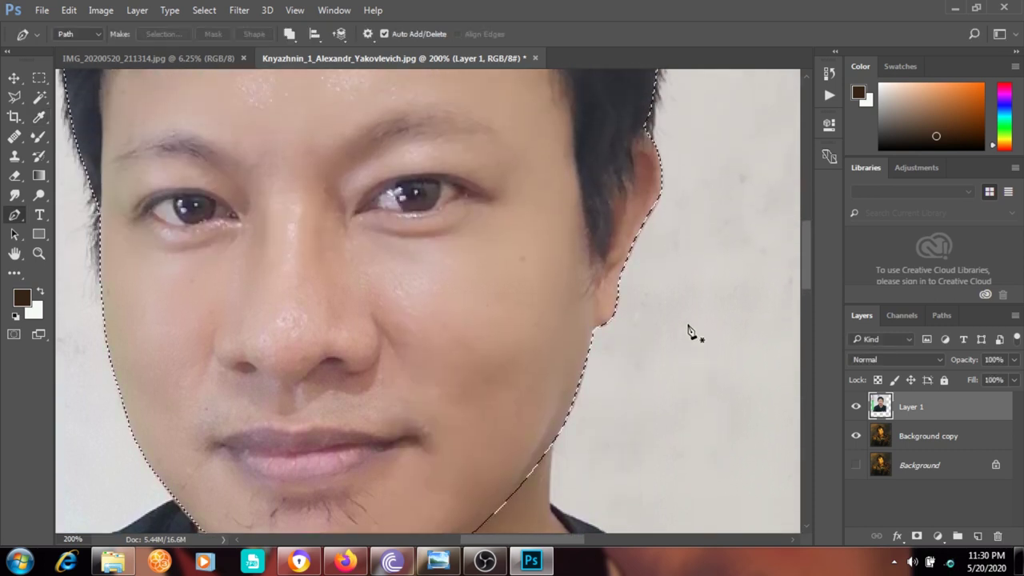
scroll(688, 329, "up", 1)
key("ctrl+minus")
key("ctrl+minus")
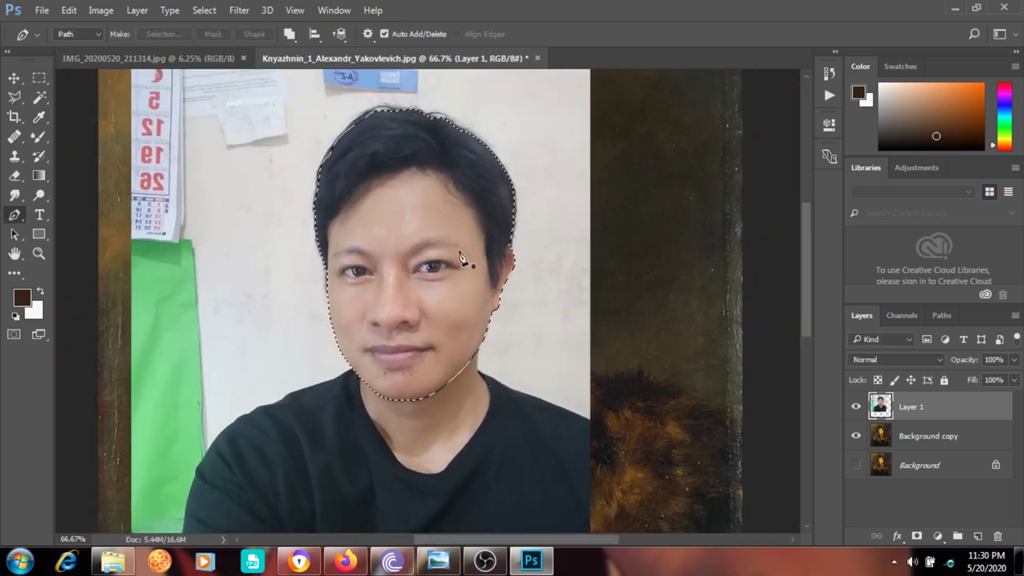
Invert the selection, delete the selfie background, and deselect
left_click(204, 10)
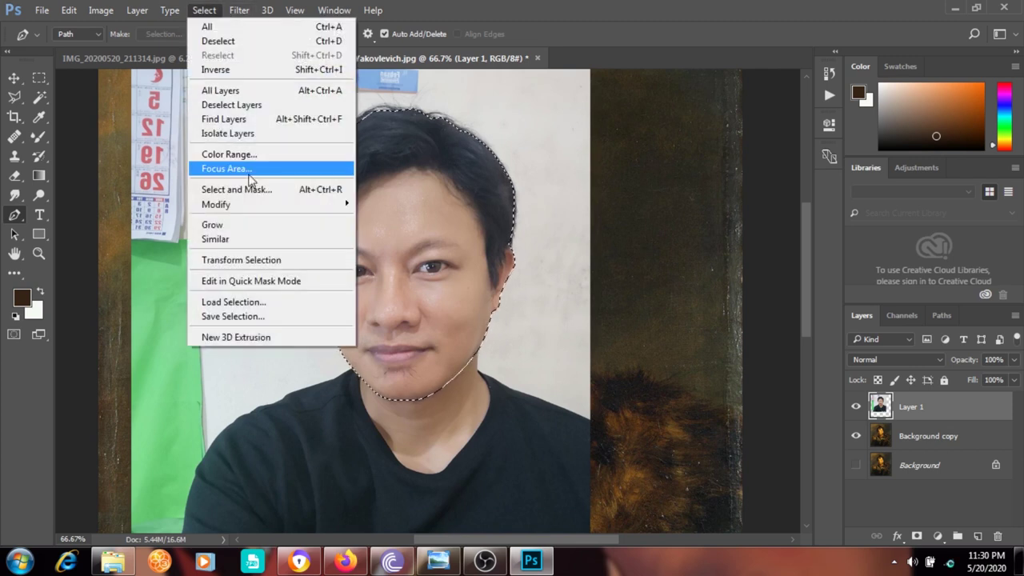
left_click(216, 70)
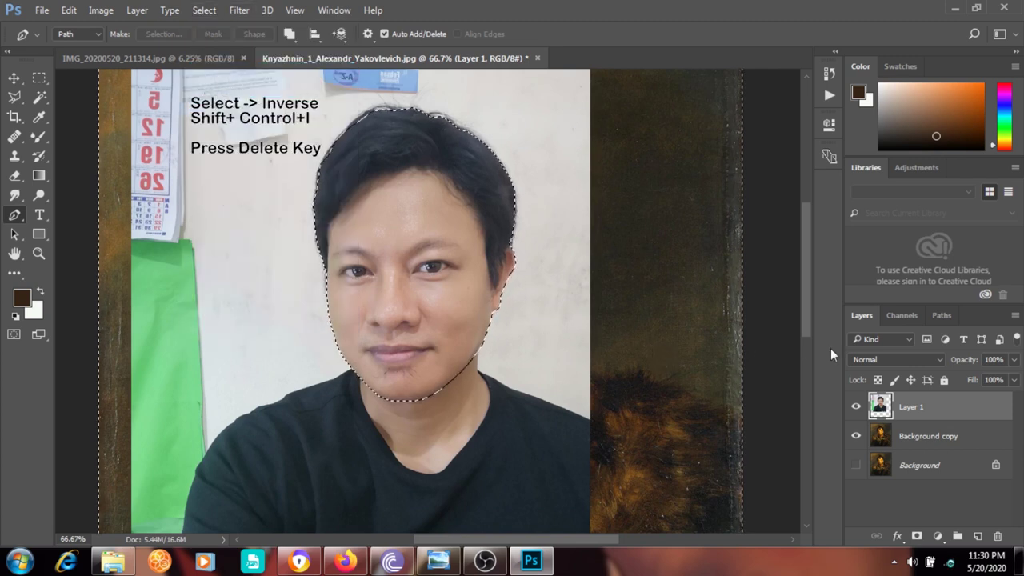
key("Delete")
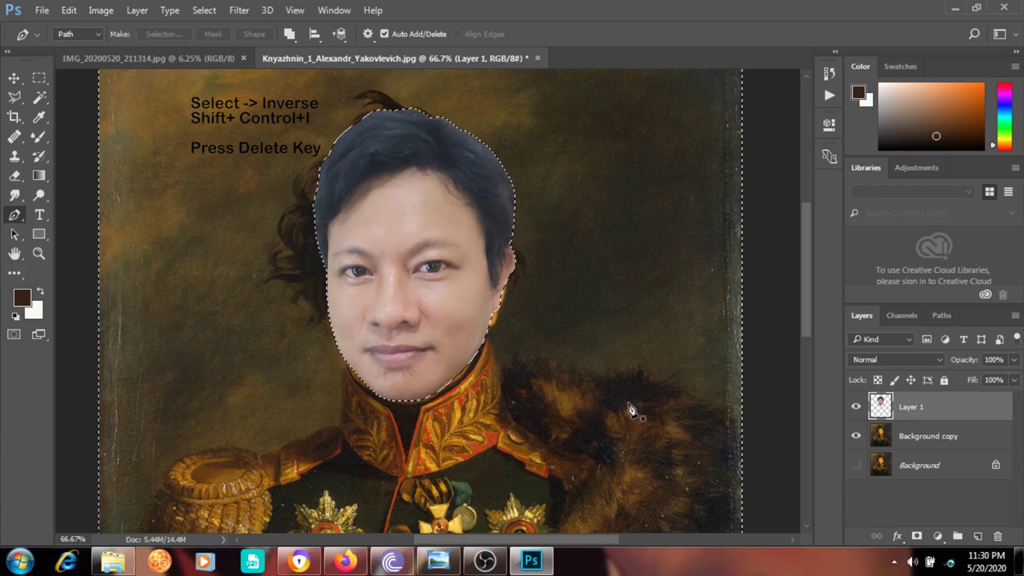
key("ctrl+d")
scroll(632, 376, "down", 3)
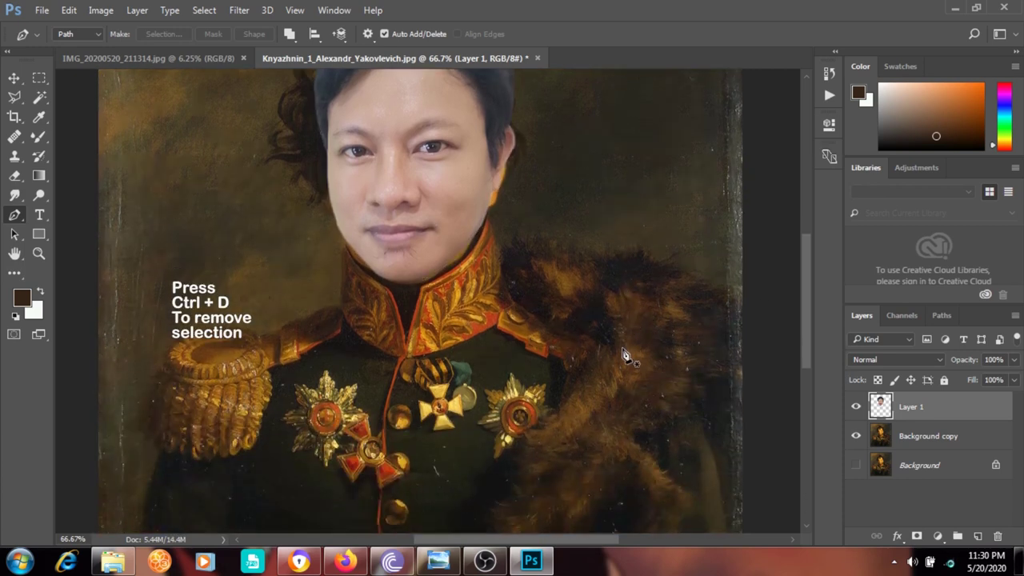
scroll(626, 356, "up", 1)
scroll(626, 356, "up", 1)
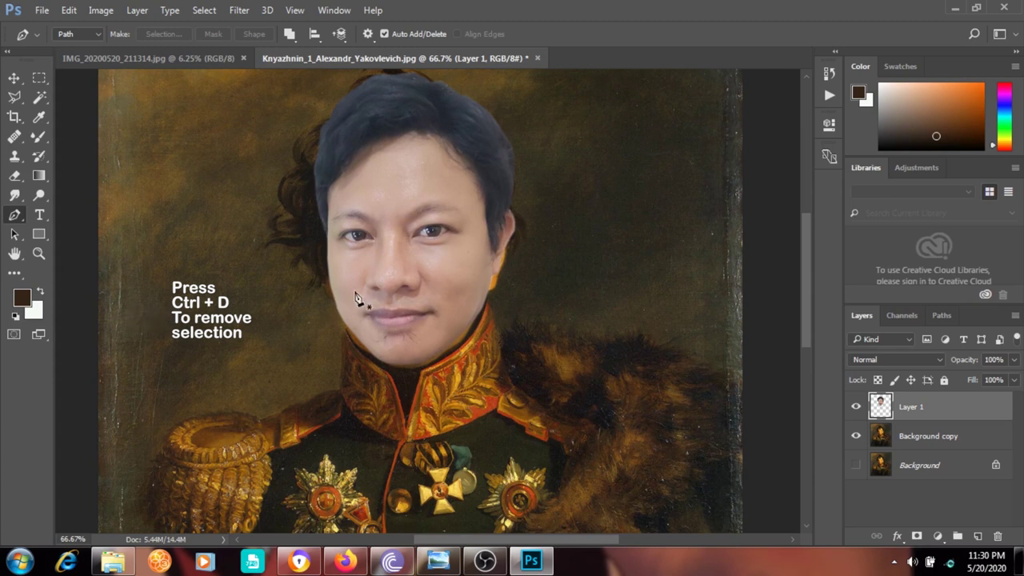
Free-transform the face to about 102% and move it up-left onto the neck
left_click(38, 78)
right_click(430, 253)
left_click(484, 401)
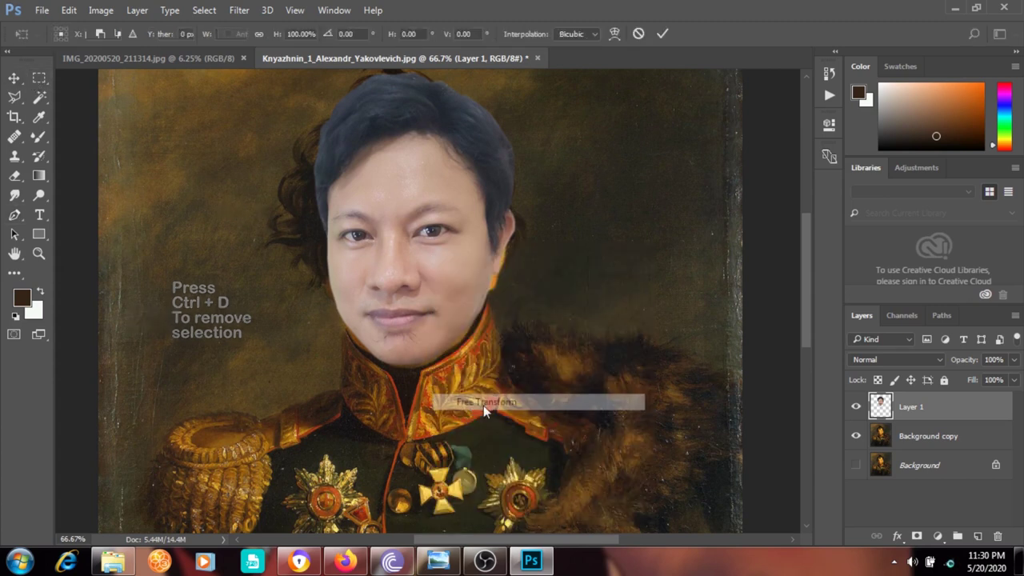
left_click_drag(592, 367, 605, 373)
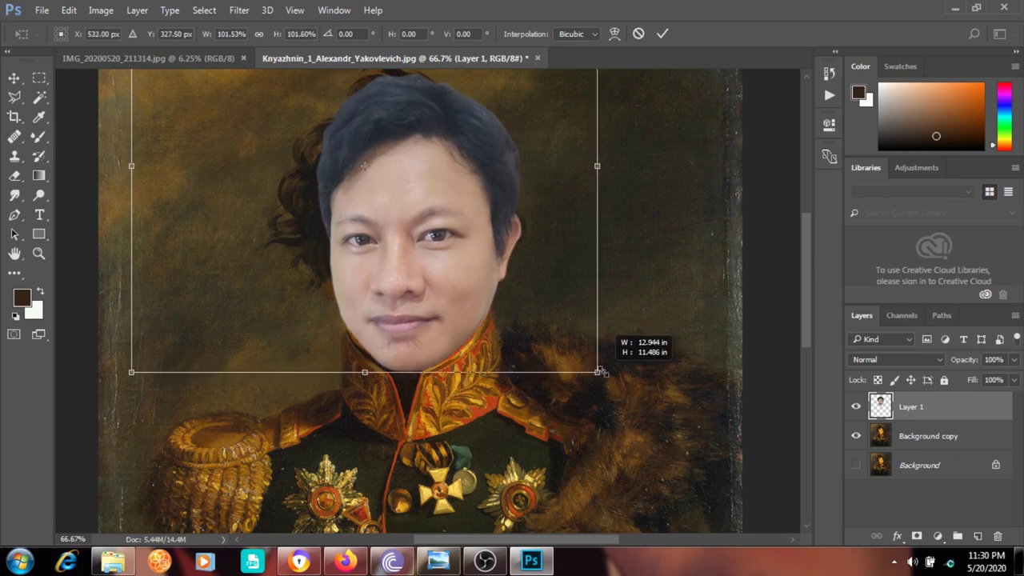
left_click_drag(459, 277, 450, 278)
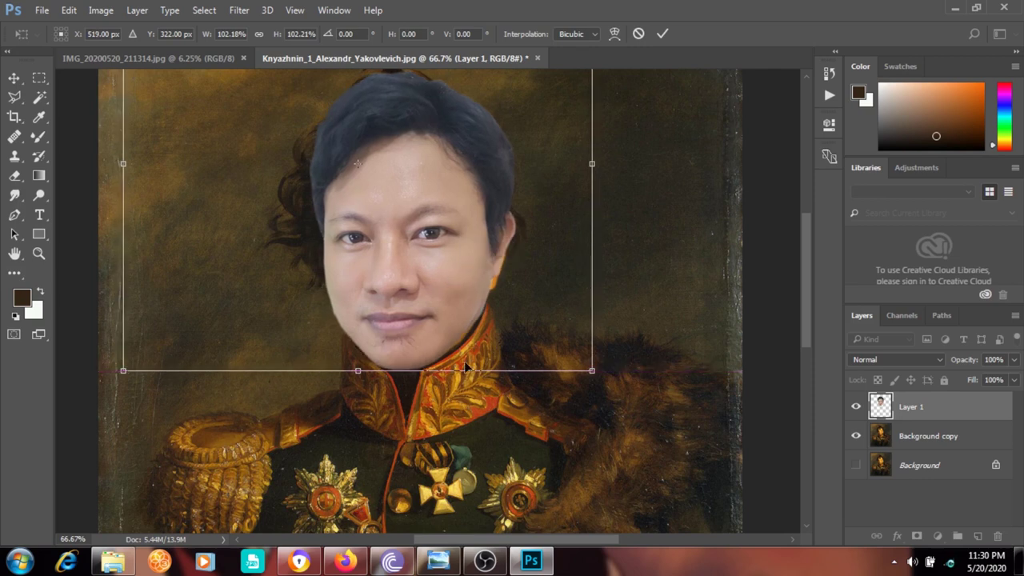
Tilt the face slightly, nudge it over the collar, and commit the transform
left_click_drag(668, 432, 664, 409)
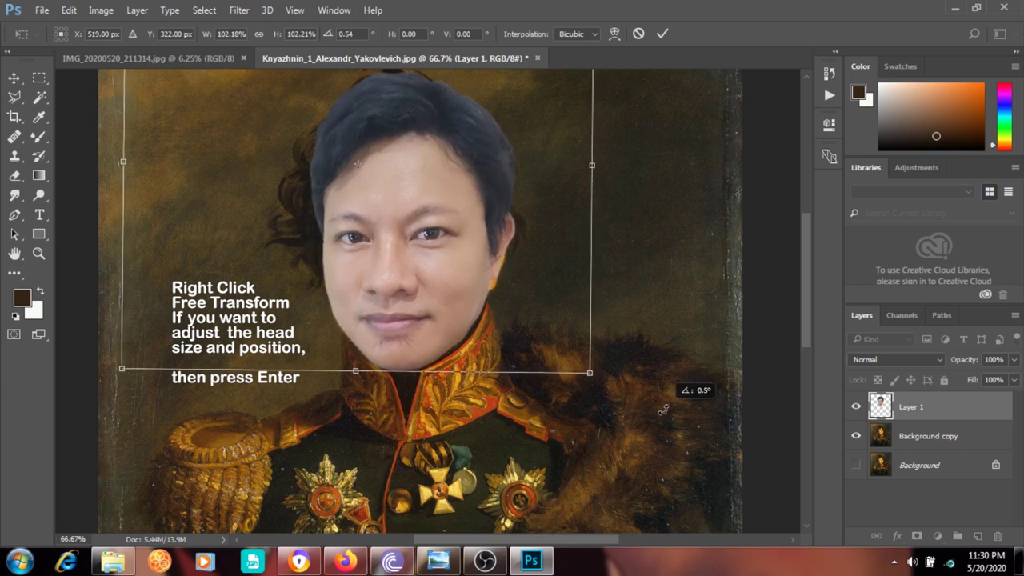
left_click_drag(478, 318, 483, 317)
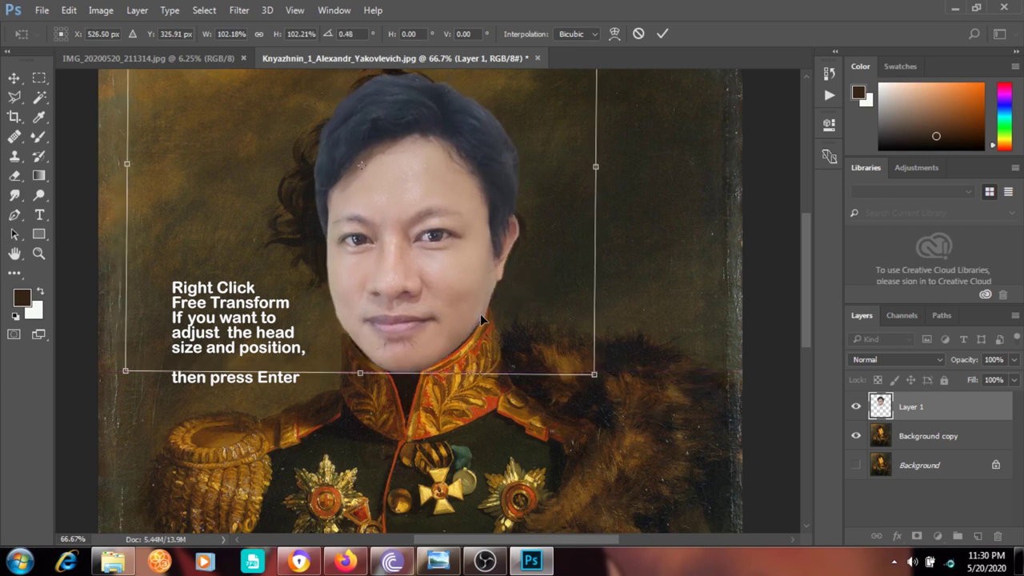
key("Up")
key("Up")
key("Up")
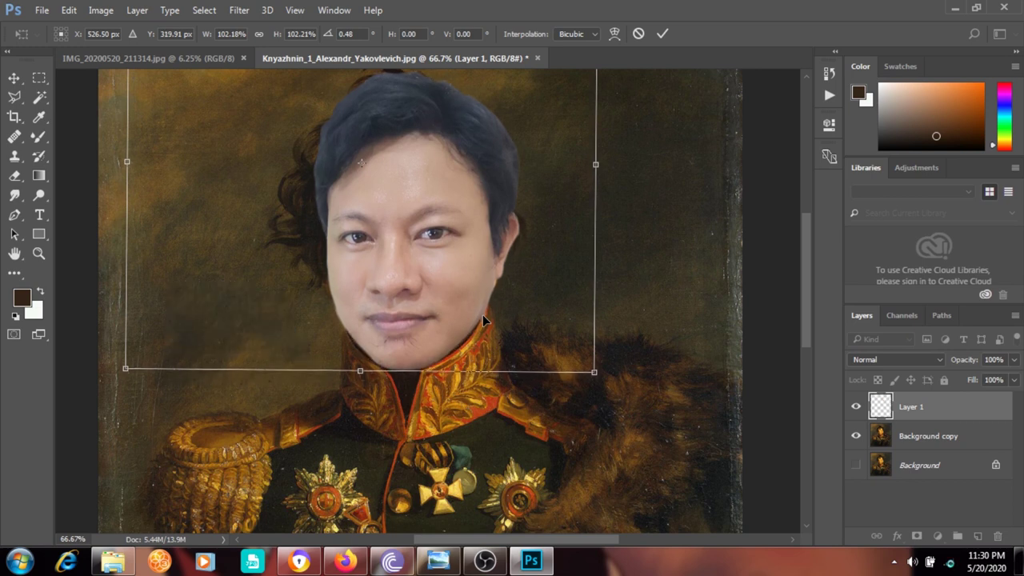
key("ctrl+minus")
key("ctrl+minus")
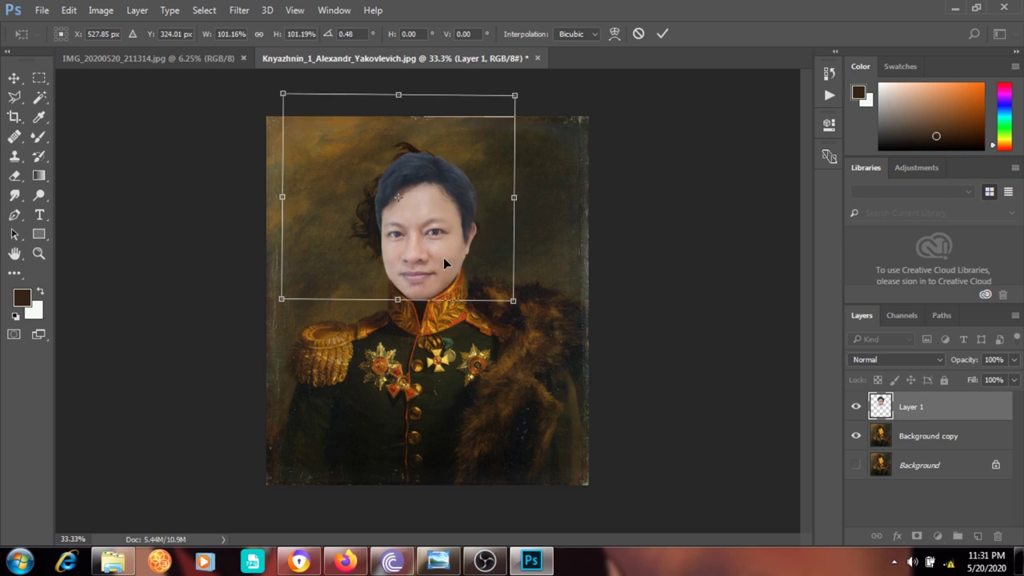
key("Return")
key("m")
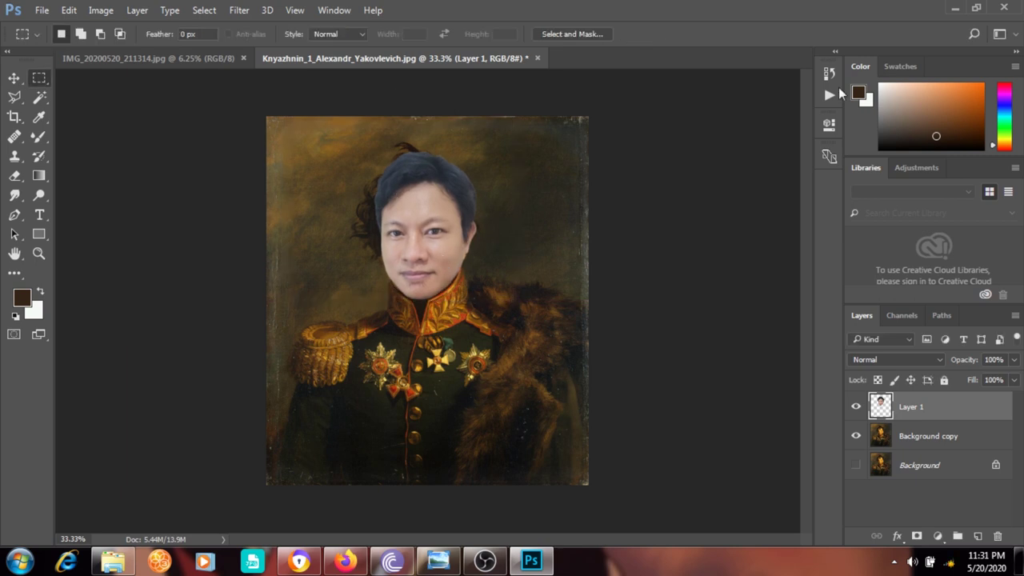
left_click(101, 9)
mouse_move(123, 48)
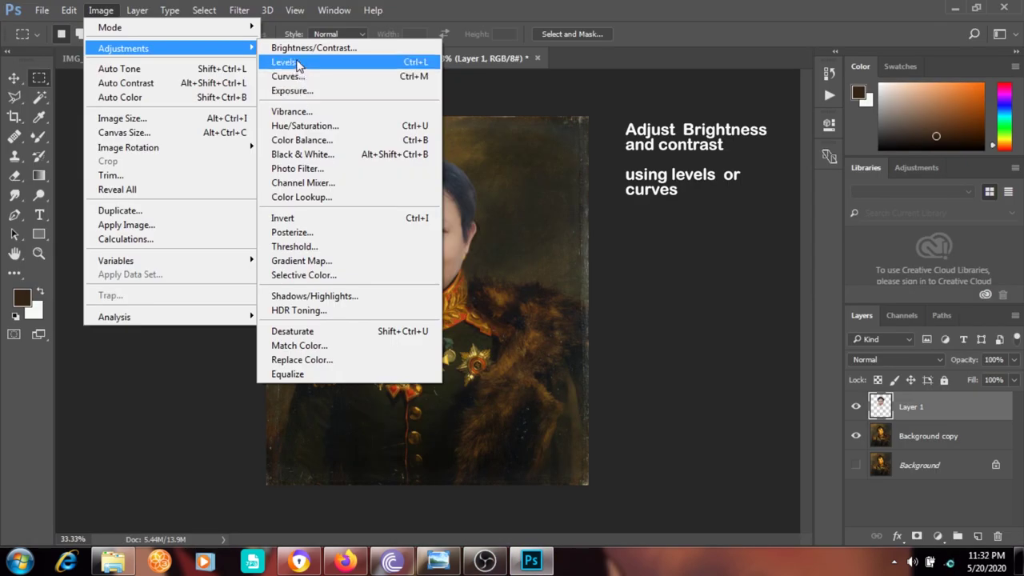
Apply Levels with the black input raised to 26 to darken the face
left_click(298, 64)
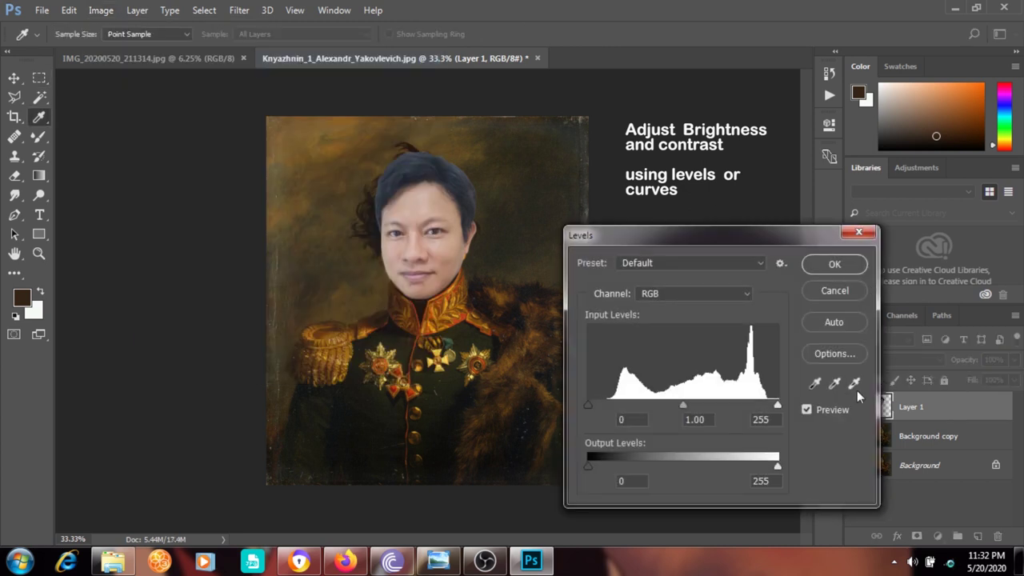
left_click_drag(588, 405, 608, 411)
mouse_move(776, 404)
left_mouse_down()
mouse_move(746, 403)
mouse_move(787, 411)
left_mouse_up()
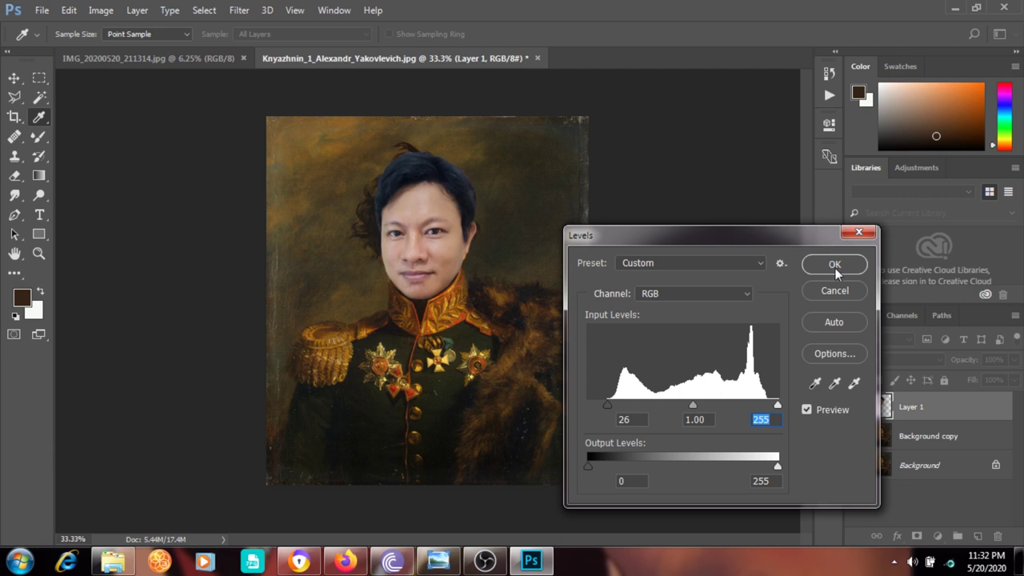
left_click(835, 266)
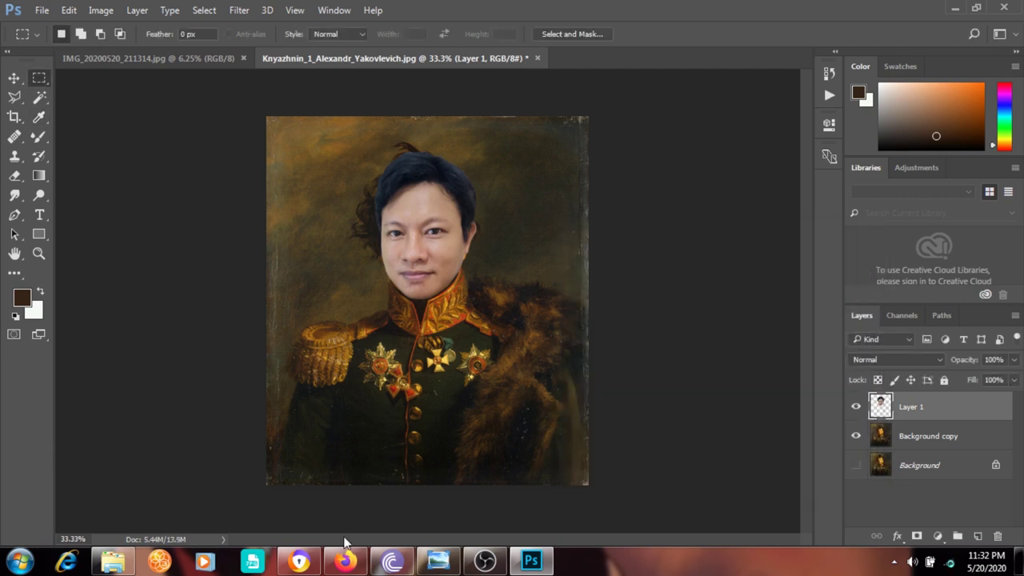
key("ctrl+plus")
key("ctrl+plus")
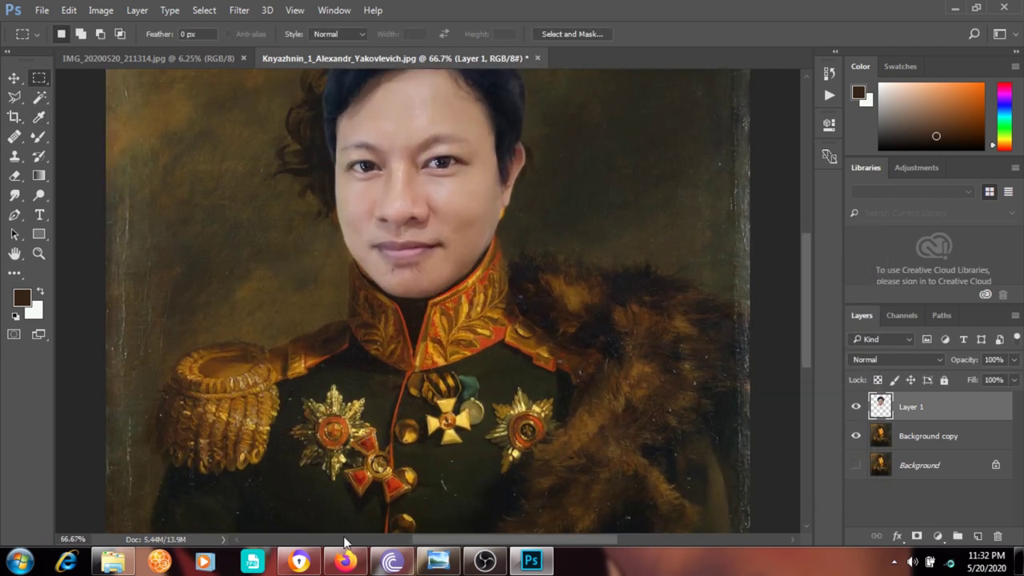
scroll(346, 542, "left", 2)
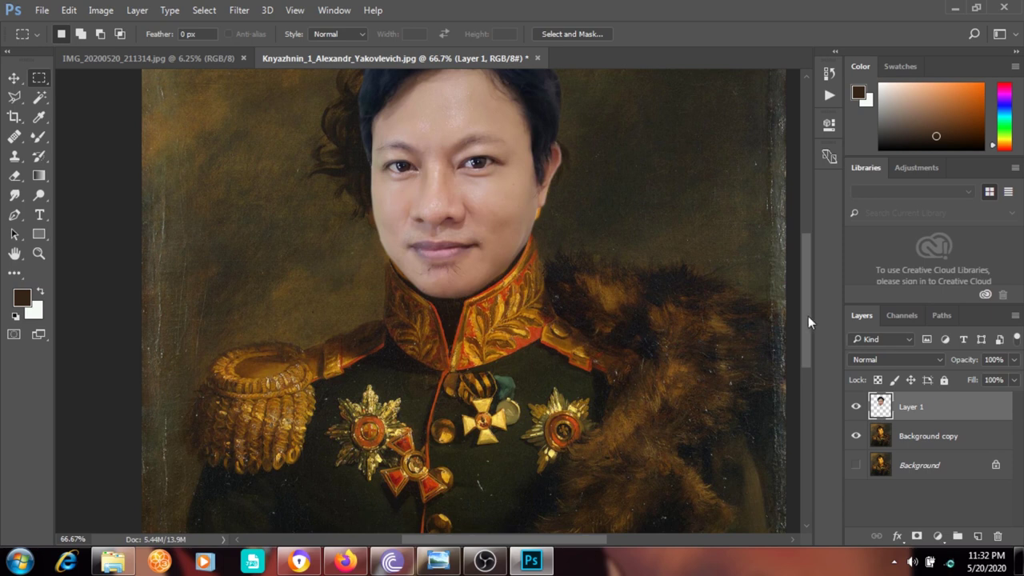
Apply Smart Sharpen (103%, 2.2 px radius, 30% noise reduction) to the face, then hide Layer 1
scroll(808, 315, "up", 3)
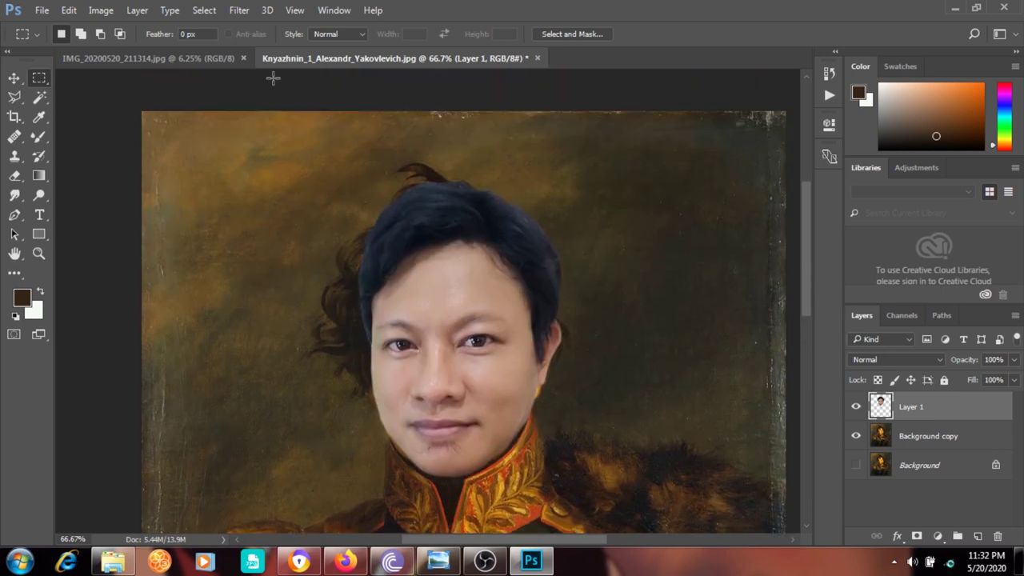
left_click(248, 9)
mouse_move(254, 261)
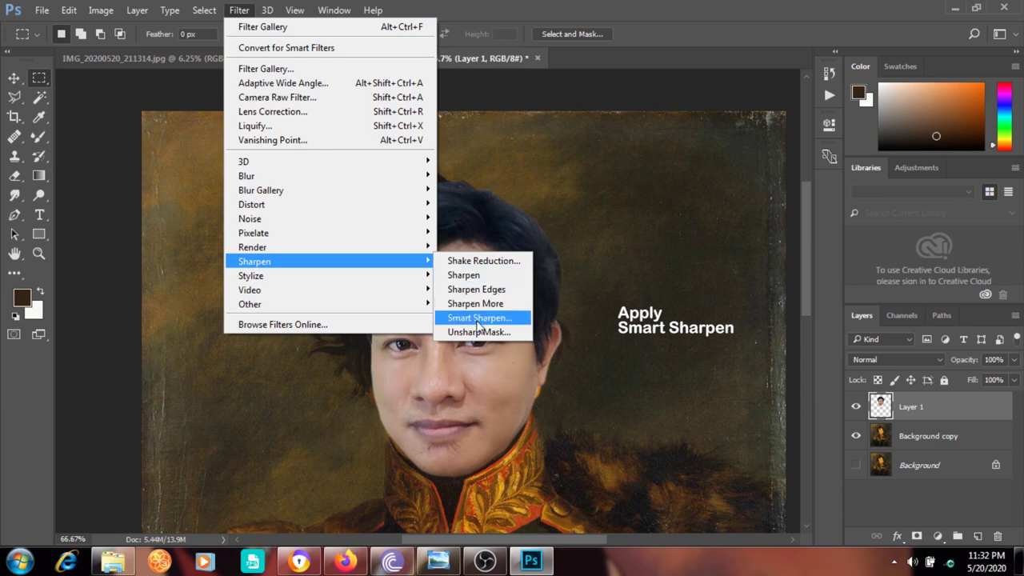
left_click(479, 318)
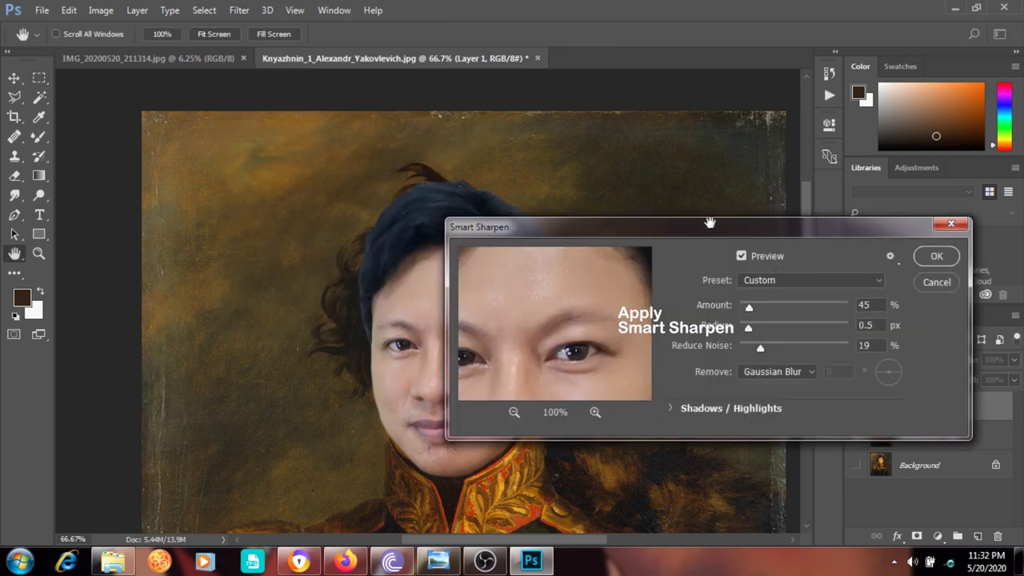
left_click_drag(710, 222, 790, 115)
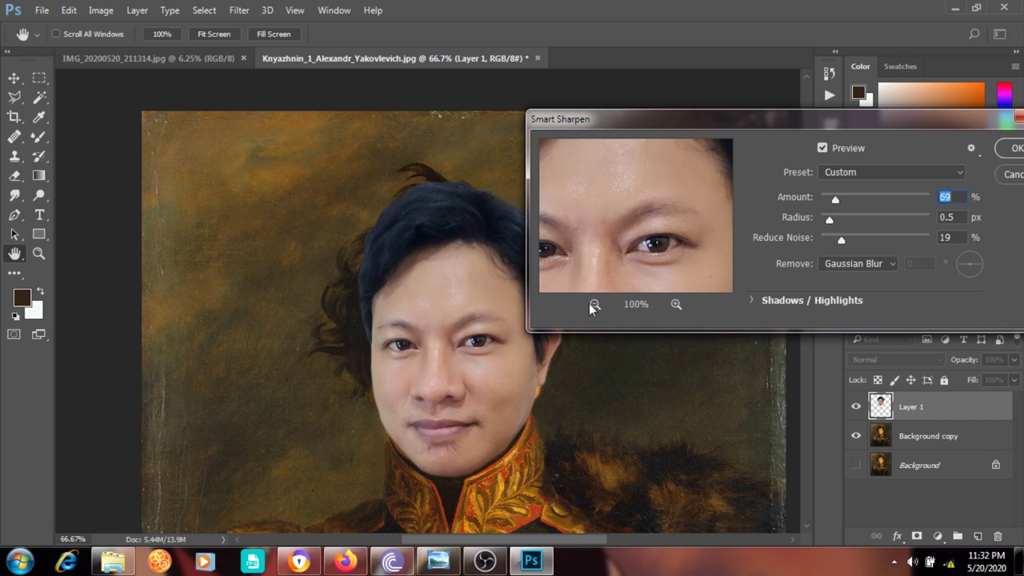
left_click_drag(663, 194, 702, 135)
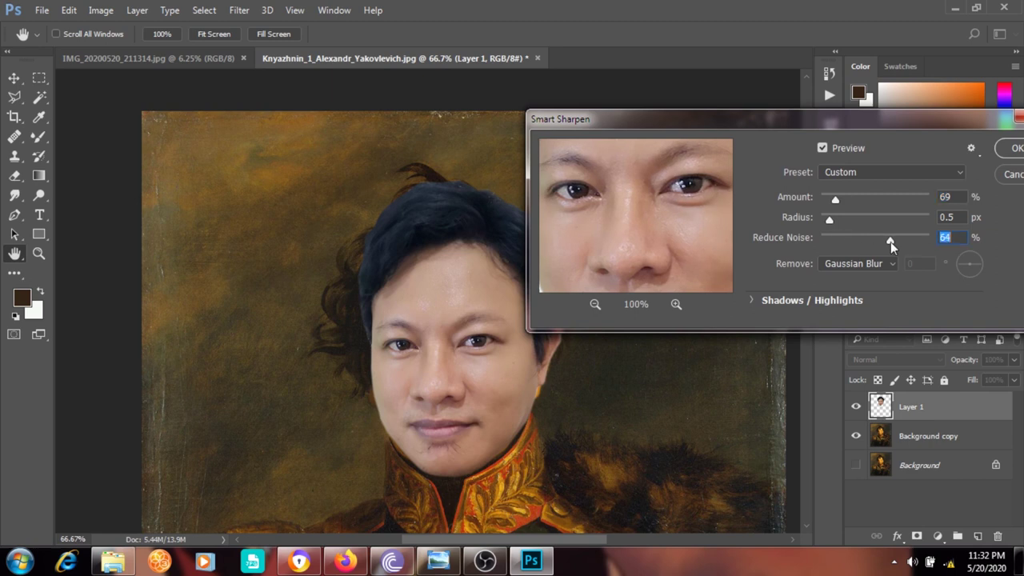
mouse_move(890, 241)
left_mouse_down()
mouse_move(853, 243)
mouse_move(848, 221)
left_mouse_up()
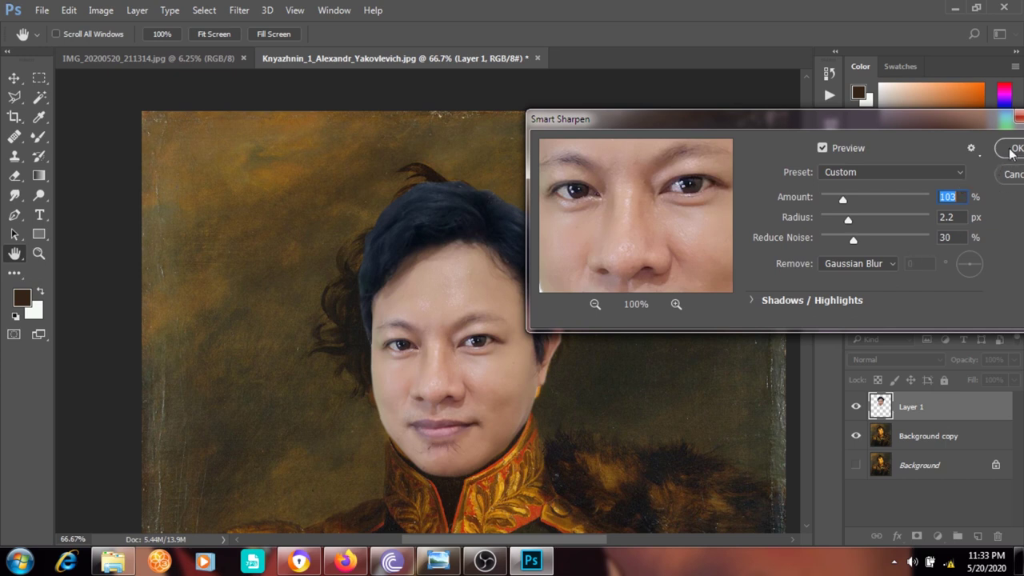
key("Return")
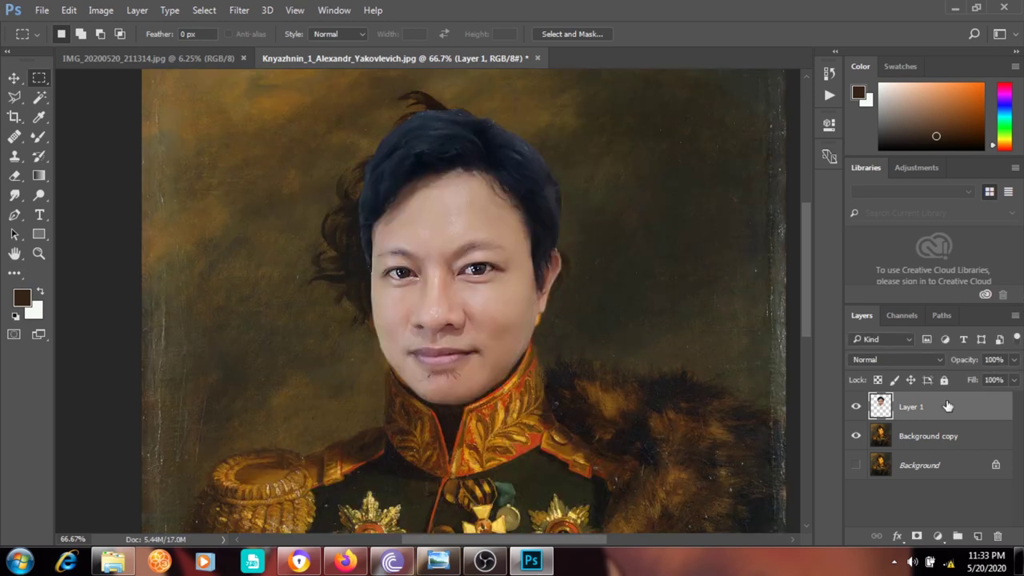
left_click(856, 408)
scroll(570, 327, "down", 1)
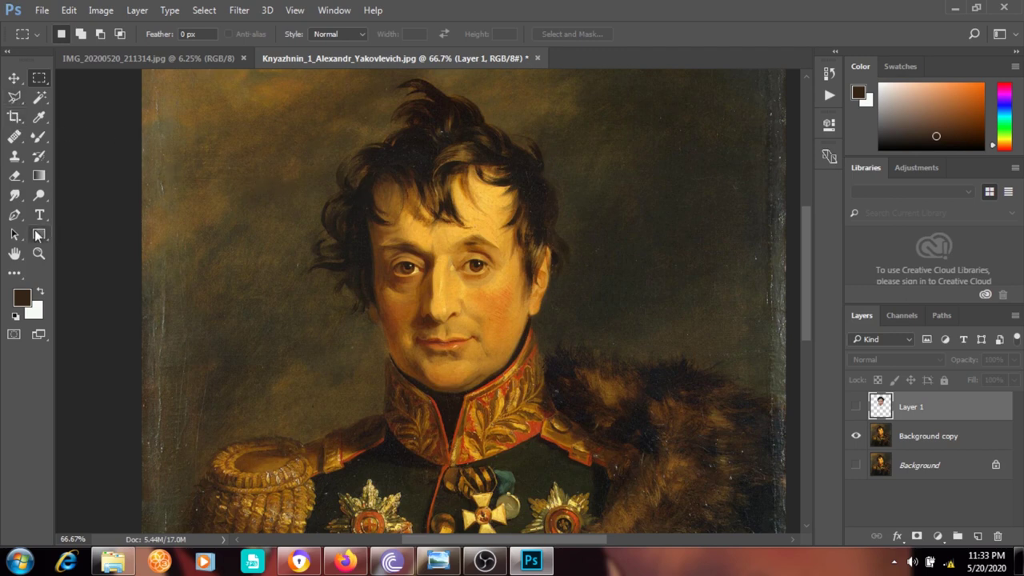
Pen-trace the general's jawline from the chin to the right side of the head
left_click(15, 214)
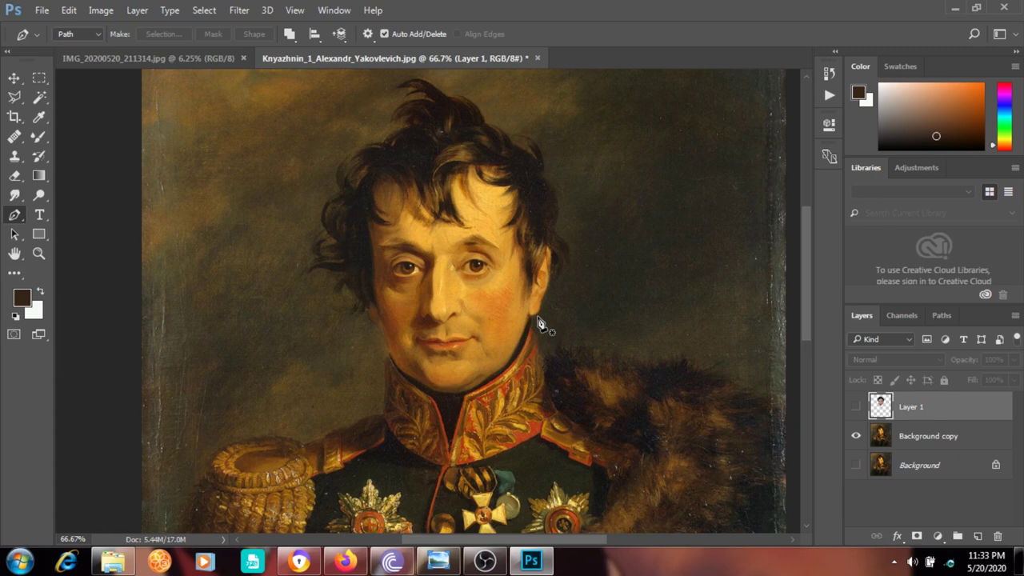
key("ctrl+plus")
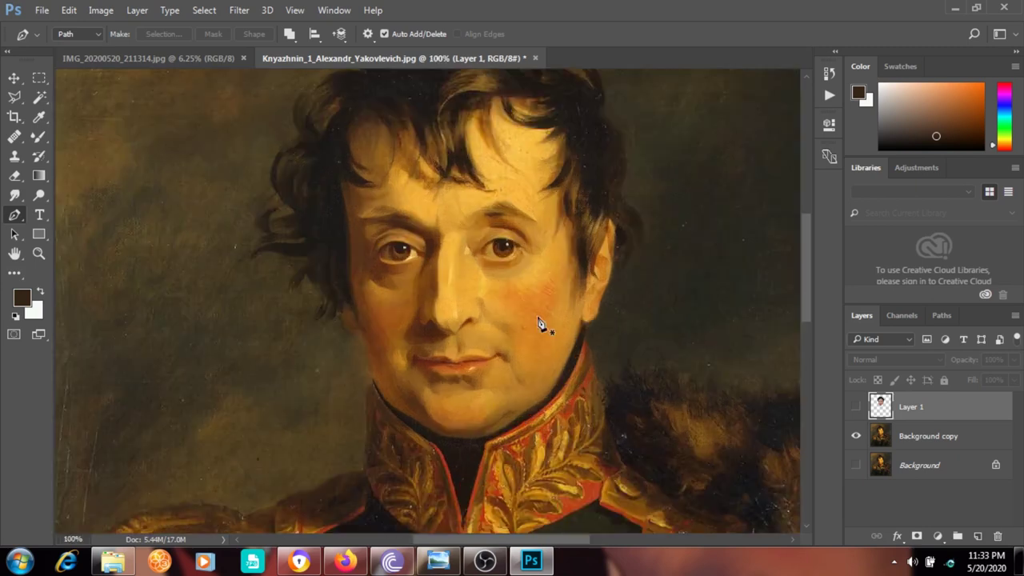
scroll(454, 337, "down", 2)
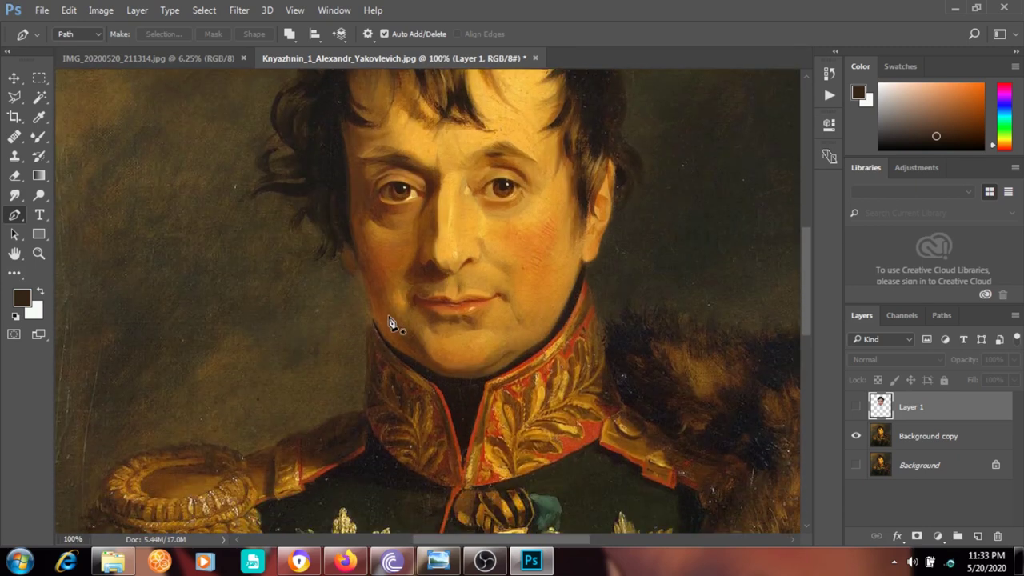
left_click(352, 298)
left_click(399, 351)
left_click(429, 370)
left_click(448, 379)
left_click(481, 379)
left_click(512, 367)
left_click(562, 318)
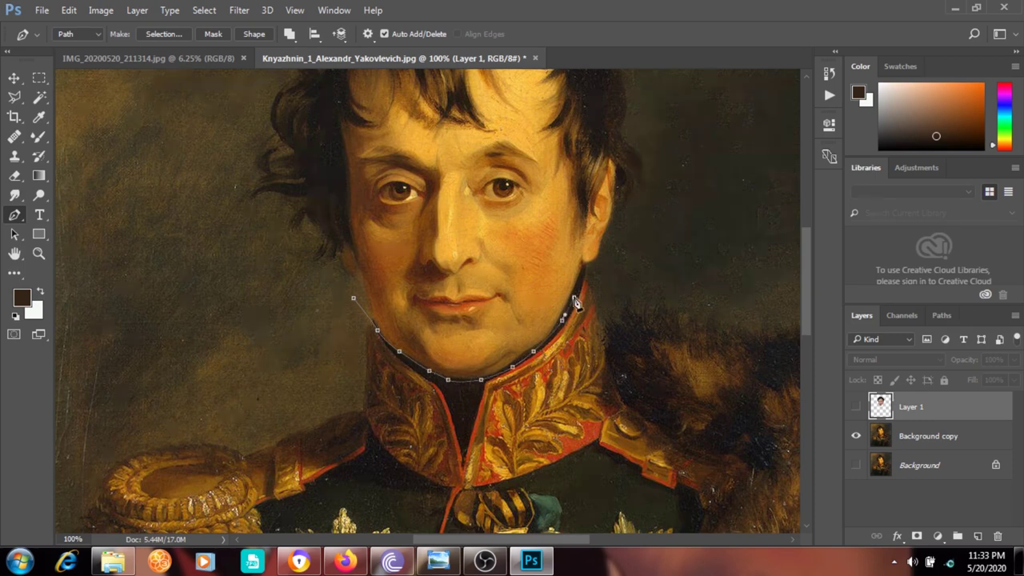
left_click(581, 272)
Continue the path over the top of the hair and down the left side, closing at the neck
scroll(598, 264, "up", 3)
left_click(625, 327)
left_click(666, 263)
scroll(641, 175, "up", 3)
left_click_drag(599, 173, 655, 197)
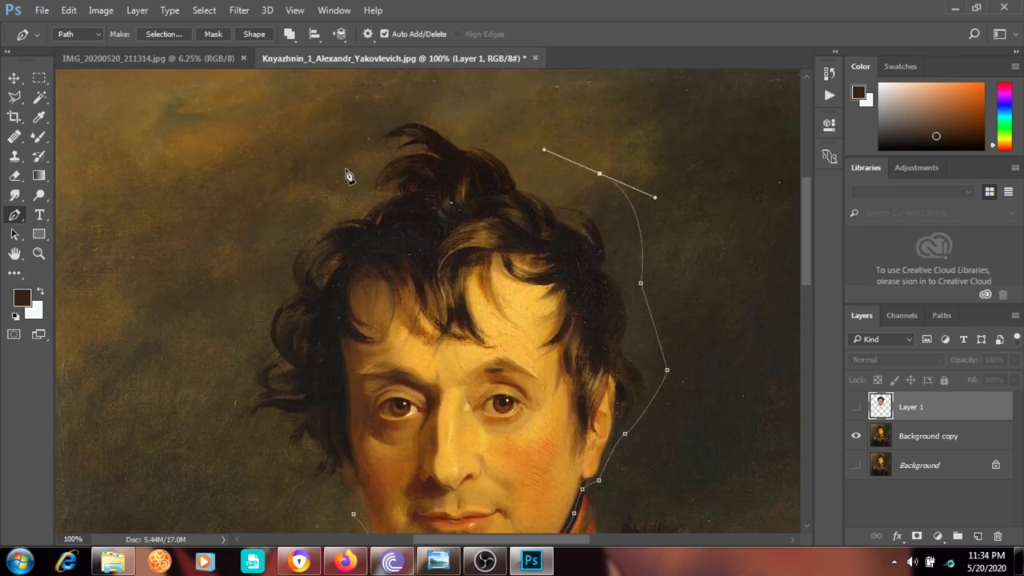
scroll(245, 120, "down", 2)
scroll(244, 128, "down", 2)
scroll(240, 130, "up", 2)
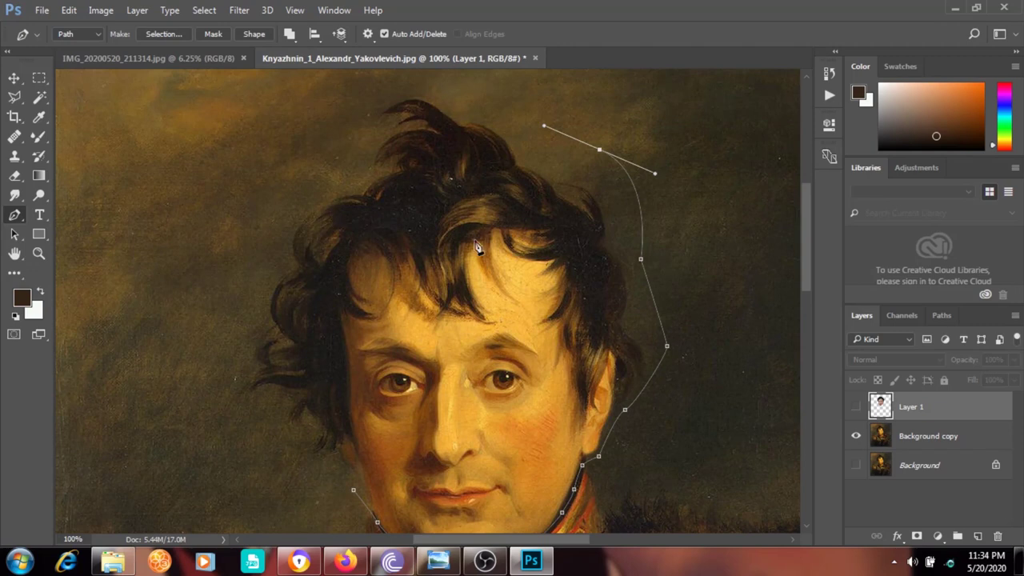
left_click(409, 91)
left_click(325, 125)
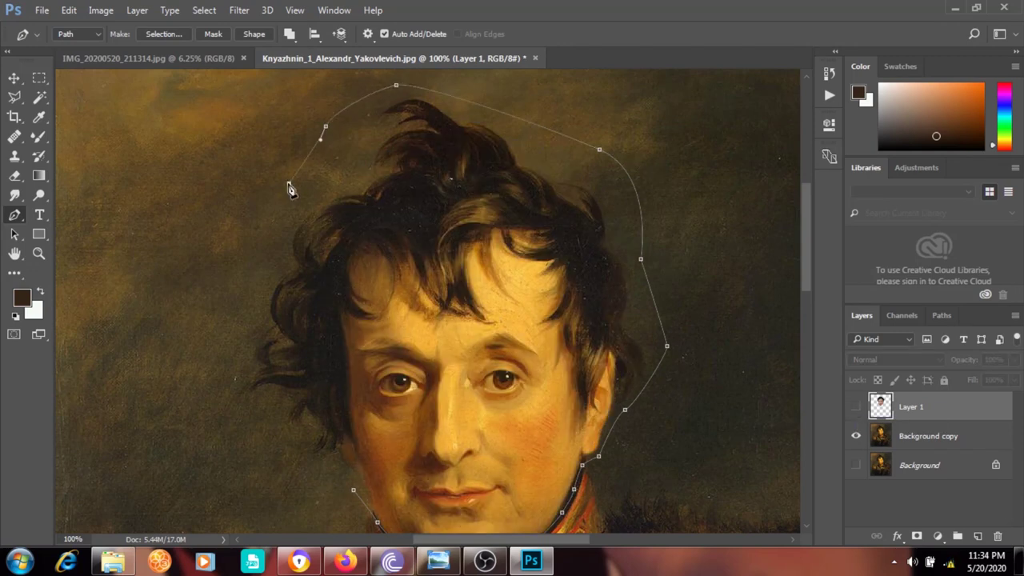
scroll(307, 161, "down", 2)
left_click(231, 305)
left_click(353, 441)
left_click(928, 436)
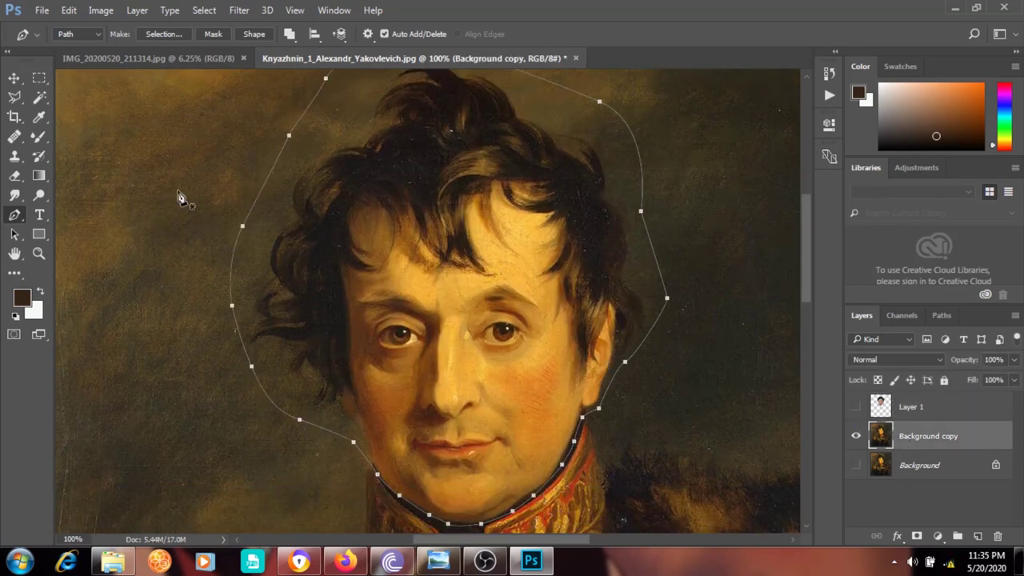
Turn the path into a selection without anti-aliasing and delete the painted head
right_click(504, 154)
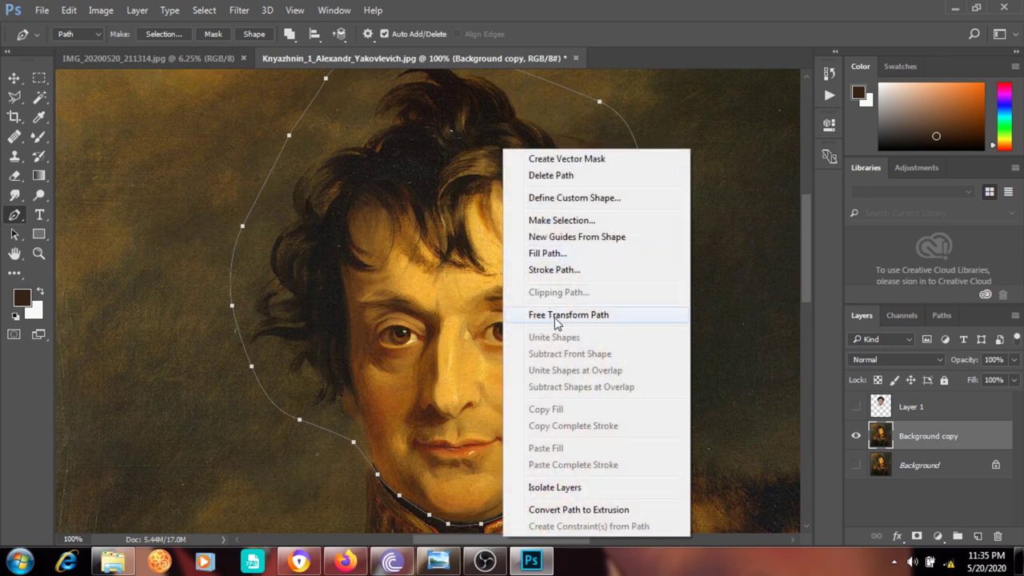
left_click(546, 220)
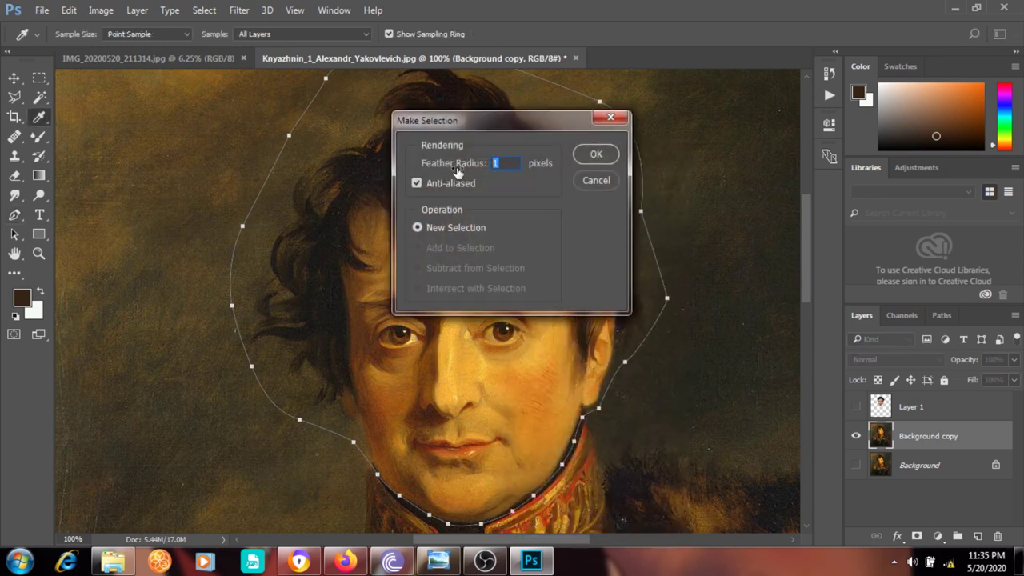
type("0")
left_click(415, 187)
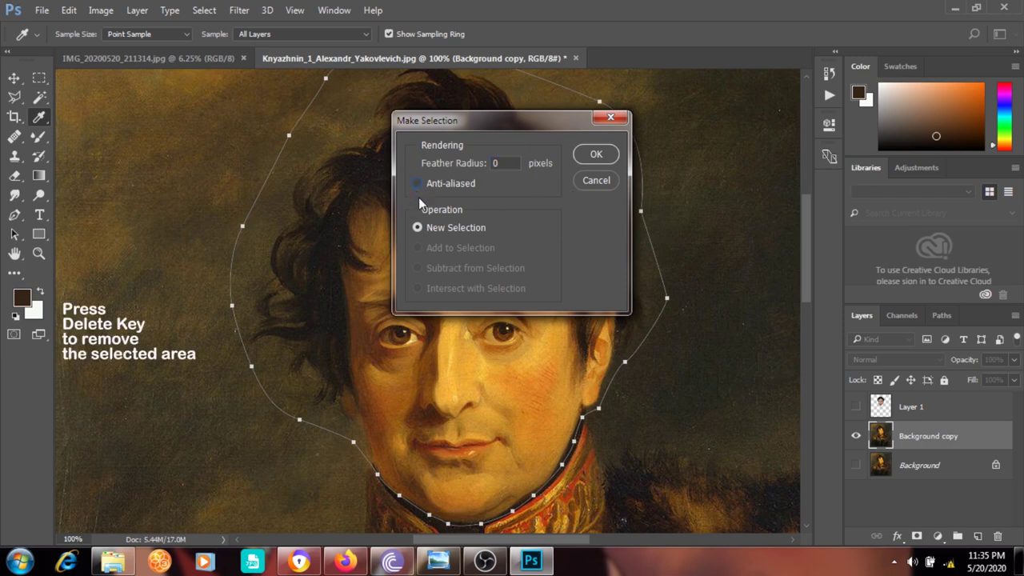
left_click(592, 155)
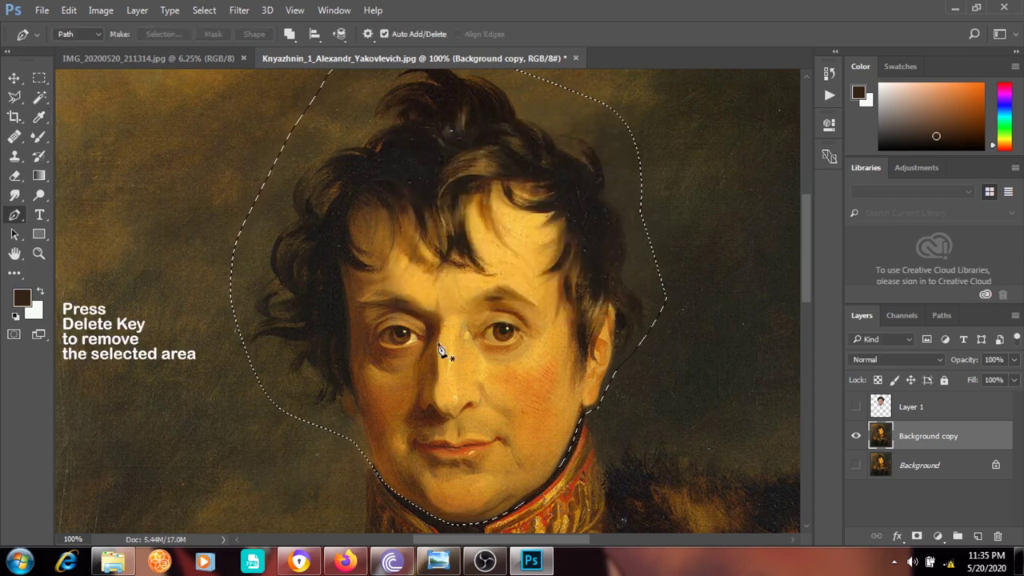
key("Delete")
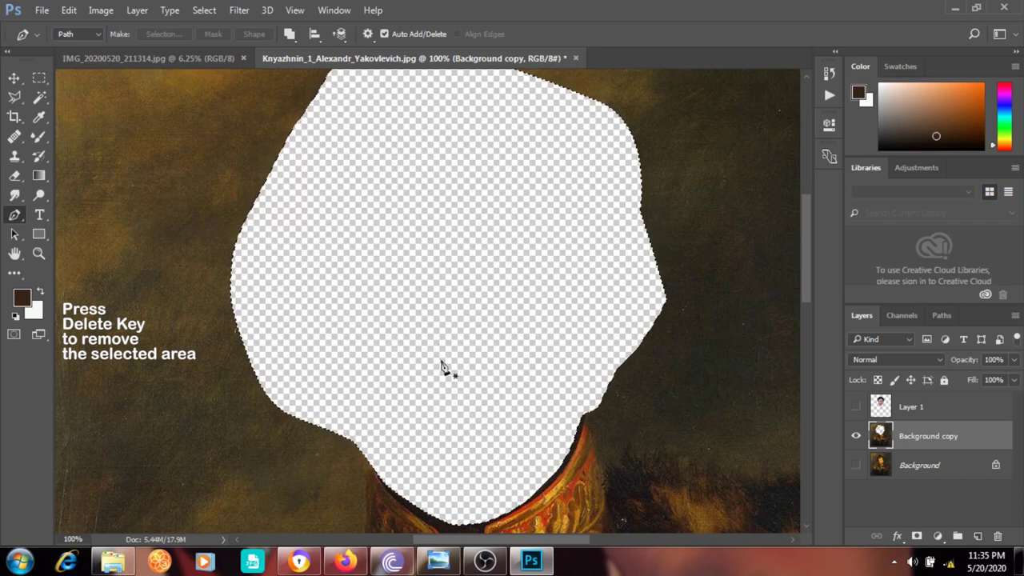
Clear the face selection and bring the top of the hole into view
key("s")
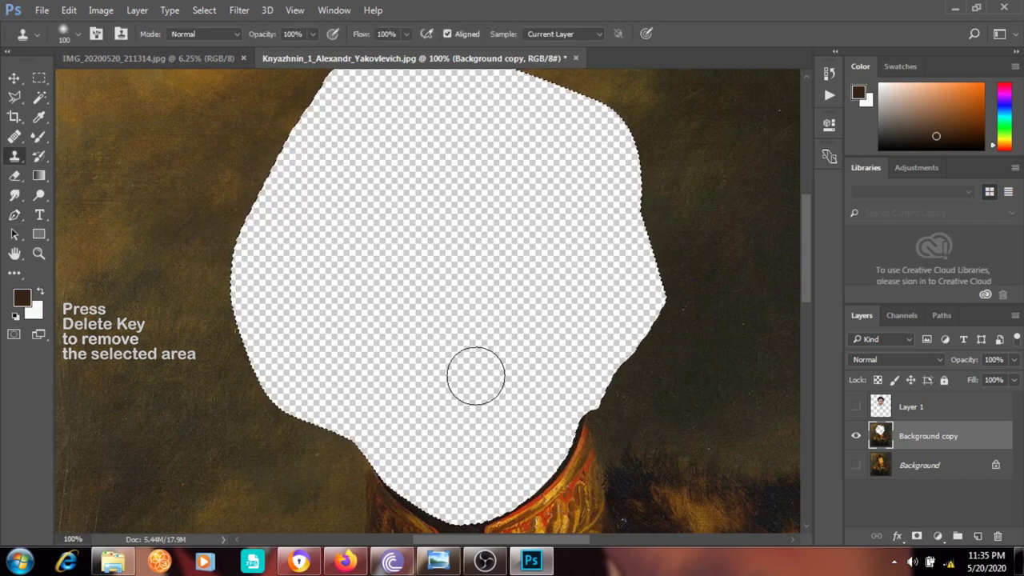
key("ctrl+d")
scroll(450, 358, "up", 2)
scroll(450, 358, "up", 1)
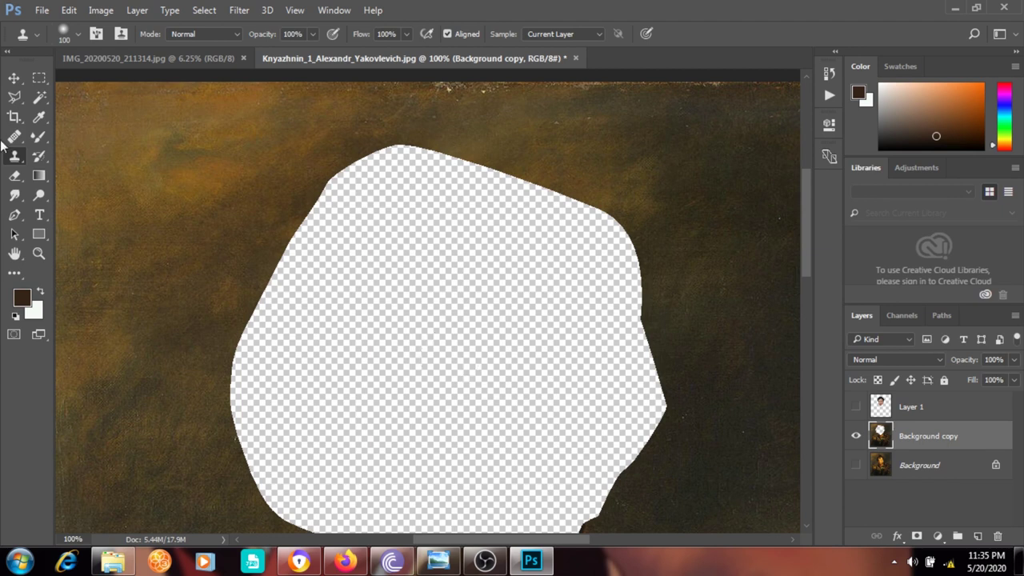
Outline the top of the transparent hole with the Polygonal Lasso
left_click(13, 96)
left_click(256, 190)
left_click(420, 116)
left_click(678, 215)
left_click(729, 340)
left_click(716, 403)
left_click(302, 328)
left_click(220, 278)
left_click(258, 190)
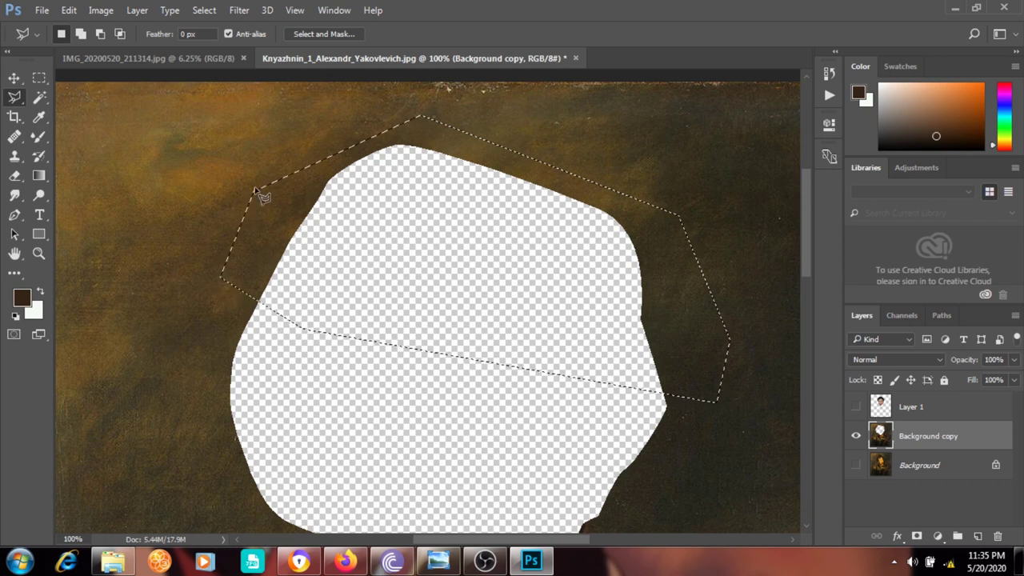
Fill the outlined area with Content-Aware background, then deselect
left_click(69, 10)
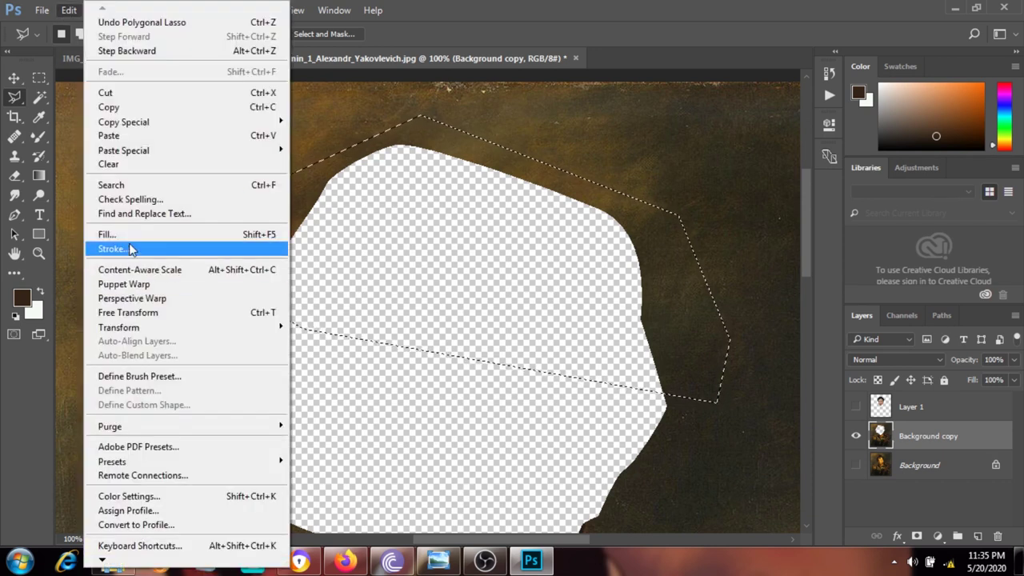
left_click(128, 235)
left_click(612, 154)
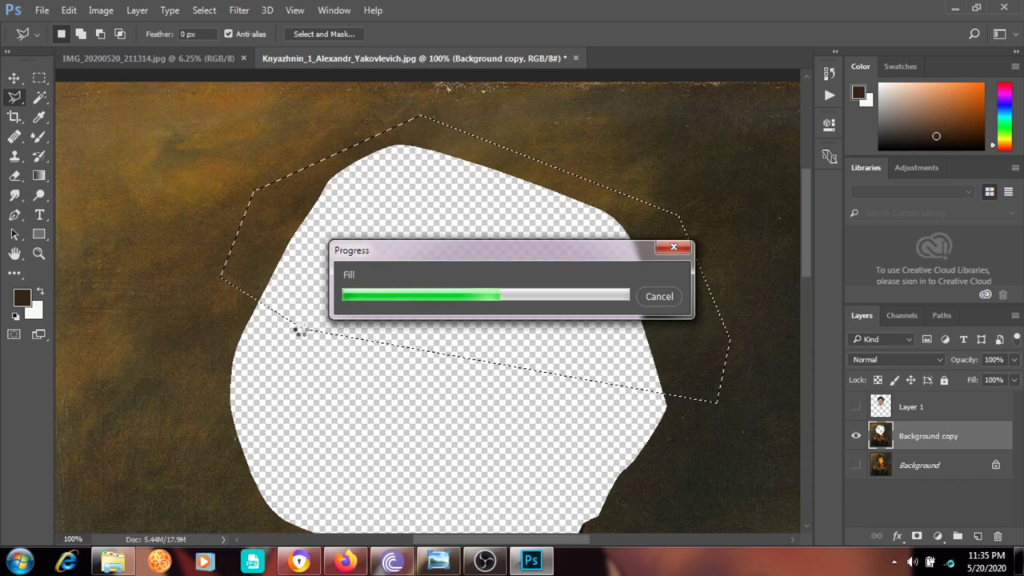
scroll(312, 336, "down", 2)
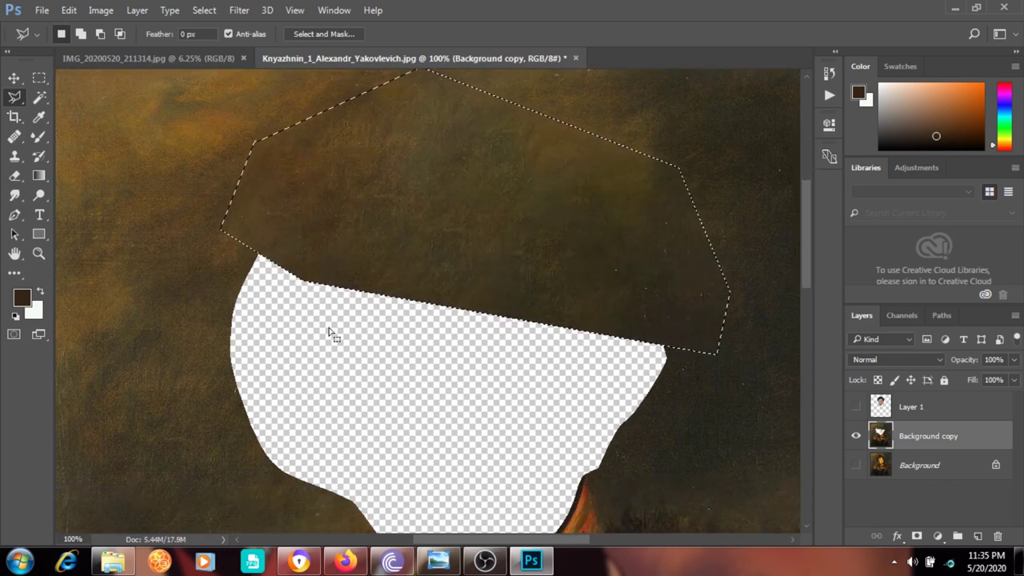
key("ctrl+d")
scroll(336, 334, "down", 2)
Outline the upper-left and upper-right gaps and fill them with matching background
left_click(235, 185)
left_click(208, 393)
left_click(295, 454)
left_click(528, 224)
left_click(235, 185)
key("shift+BackSpace")
left_click(766, 320)
left_click(663, 222)
left_click(69, 9)
left_click(130, 231)
key("ctrl+d")
scroll(404, 280, "down", 2)
Content-Aware fill the next hole section and the upper transparent area, zooming in
left_click(285, 343)
left_click(629, 355)
key("shift+BackSpace")
left_click(610, 153)
key("ctrl+d")
key("ctrl+plus")
left_click(285, 258)
left_click(270, 171)
left_click(754, 183)
key("shift+BackSpace")
left_click(605, 152)
key("ctrl+d")
Fill the upper-left area and try a lower-edge fill, undoing the poor result
left_click(322, 305)
left_click(68, 10)
left_click(131, 231)
left_click(605, 151)
key("ctrl+d")
left_click(405, 374)
left_click(708, 280)
left_click(631, 265)
left_click(404, 374)
key("shift+BackSpace")
left_click(610, 151)
key("ctrl+z")
Re-outline the lower-edge gap and the next gap and fill them with background
left_click(405, 374)
left_click(69, 9)
left_click(509, 320)
left_click(516, 422)
left_click(510, 320)
left_click(69, 10)
left_click(130, 231)
left_click(606, 151)
key("ctrl+d")
Content-Aware fill the last remaining transparent gaps in the hole
left_click(499, 370)
left_click(557, 281)
left_click(500, 371)
key("shift+BackSpace")
left_click(606, 151)
key("shift+BackSpace")
left_click(605, 151)
left_click(658, 313)
left_click(69, 10)
left_click(100, 233)
left_click(605, 152)
key("ctrl+d")
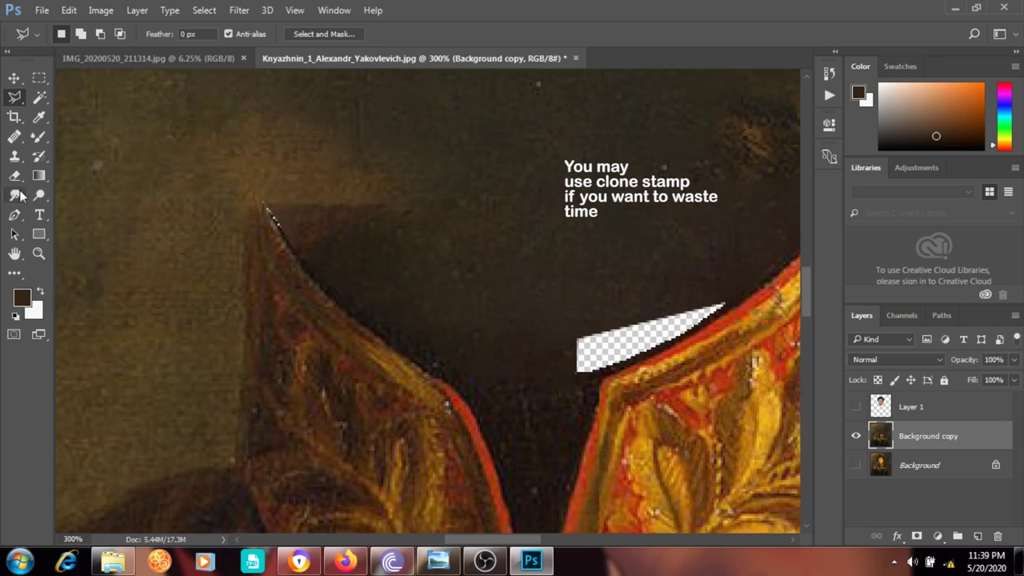
Clone Stamp dark background over the collar gaps using a 12 px brush
left_click(14, 156)
left_click(36, 33)
key("Escape")
mouse_move(560, 332)
left_mouse_down()
mouse_move(620, 337)
mouse_move(692, 313)
left_mouse_up()
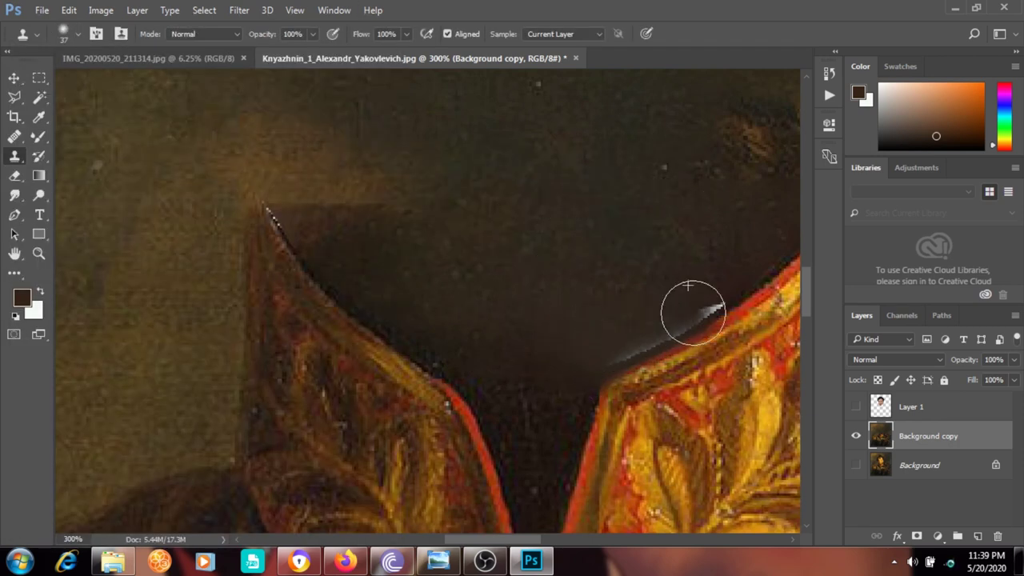
left_click(63, 34)
key("Return")
left_click_drag(610, 359, 577, 343)
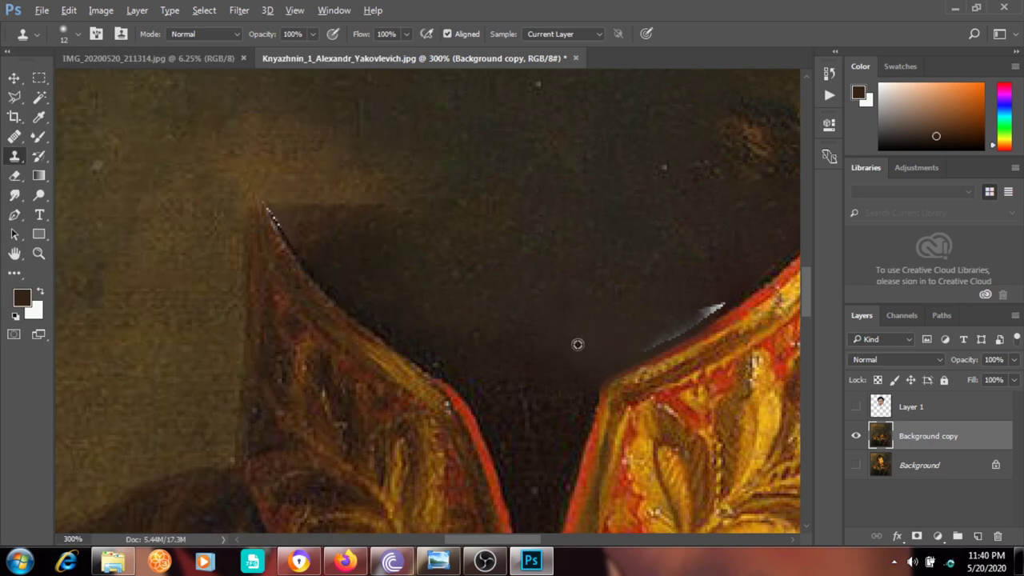
left_click_drag(709, 297, 679, 327)
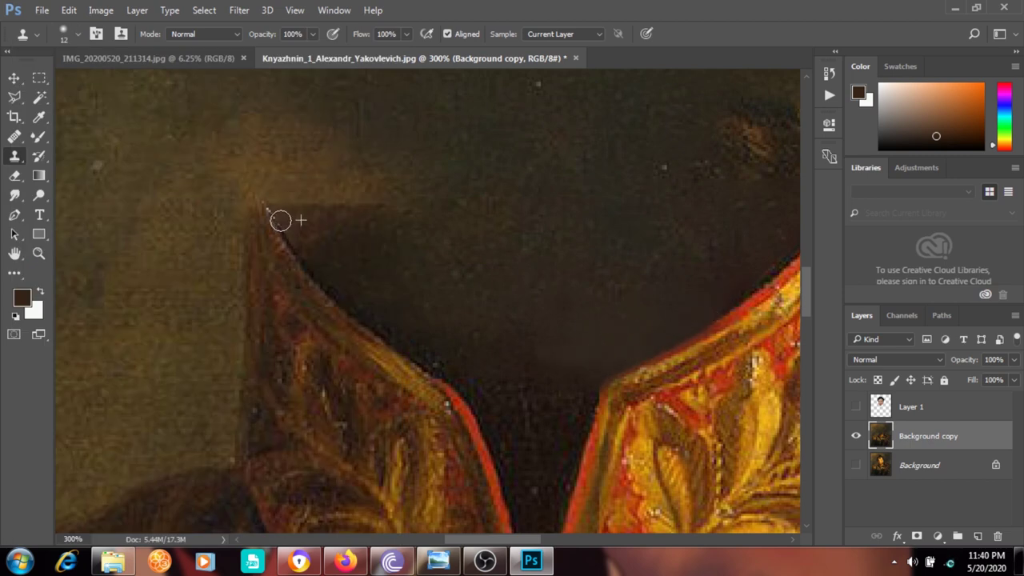
Zoom out to 100% and make the selfie Layer 1 visible again
key("ctrl+minus")
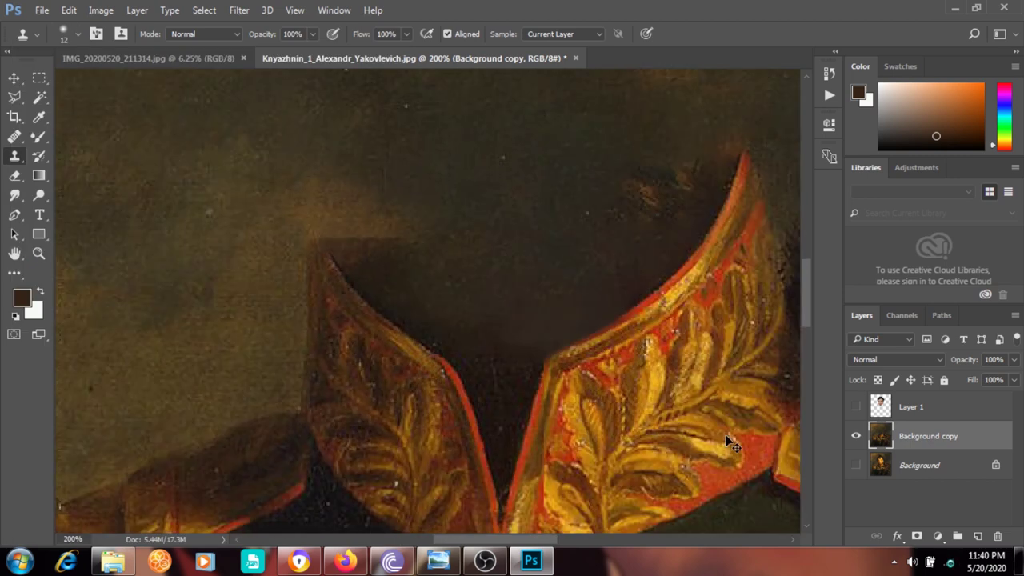
key("ctrl+minus")
left_click(855, 408)
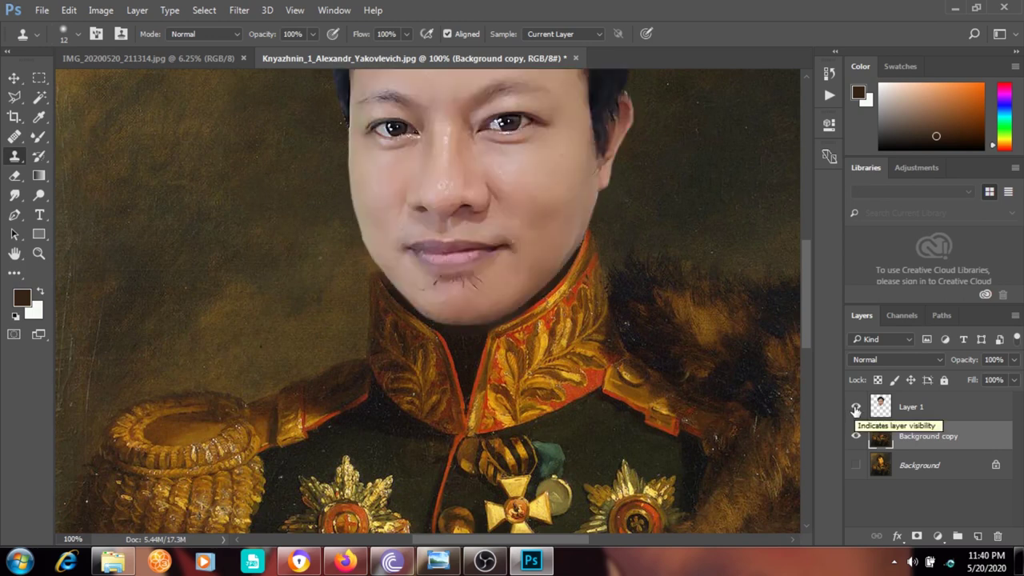
Select Layer 1 and duplicate it as Layer 1 copy
key("ctrl+minus")
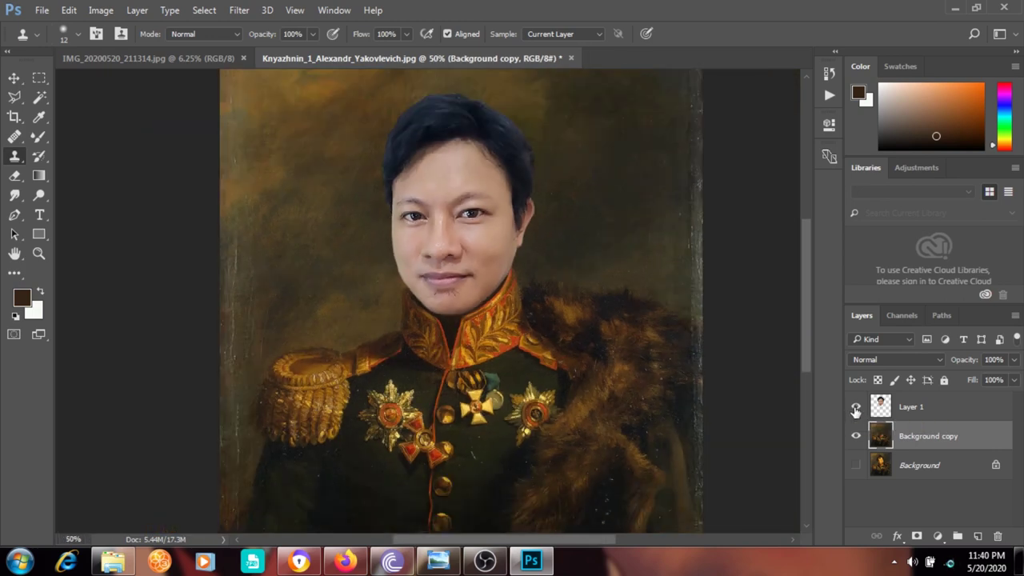
key("ctrl+plus")
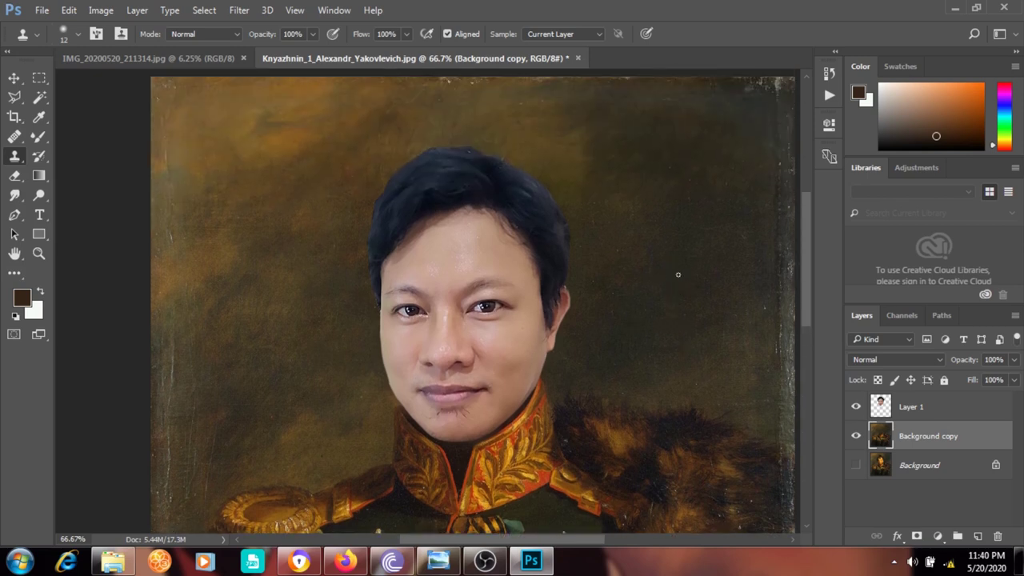
left_click(912, 406)
right_click(912, 406)
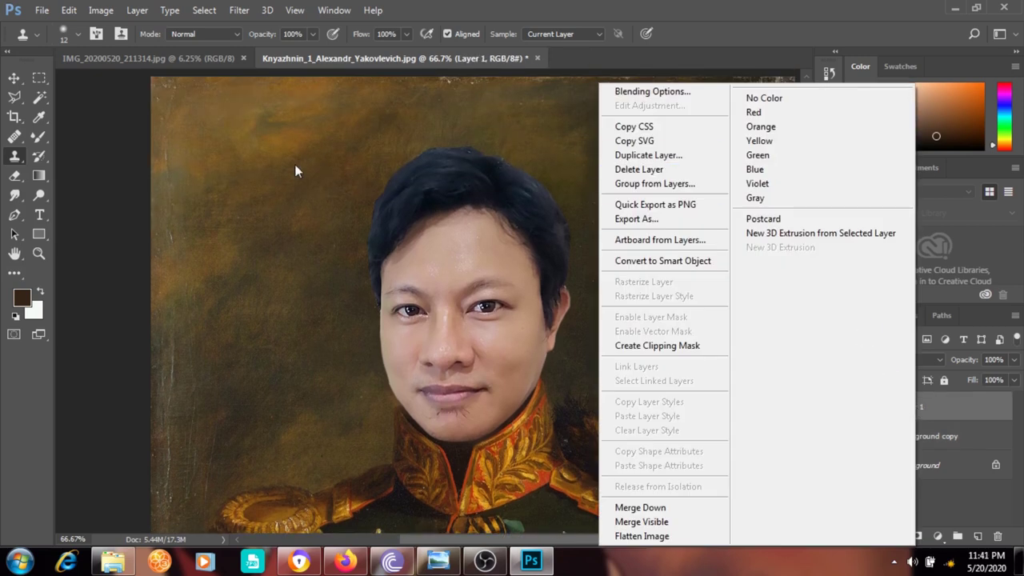
Set up the Smudge tool with the Dry Brush preset at 91% strength
left_click(15, 194)
left_click(78, 33)
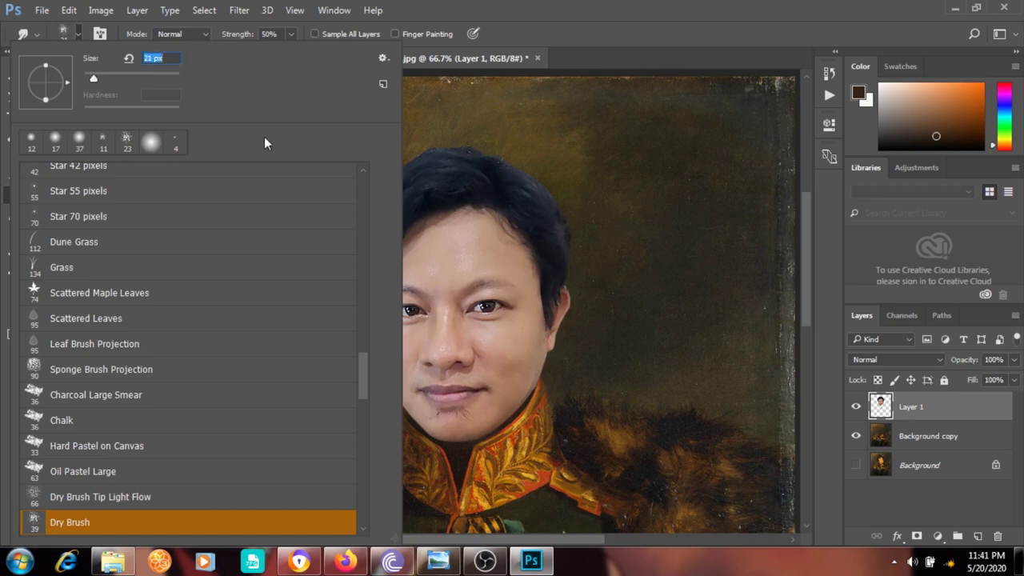
left_click(629, 252)
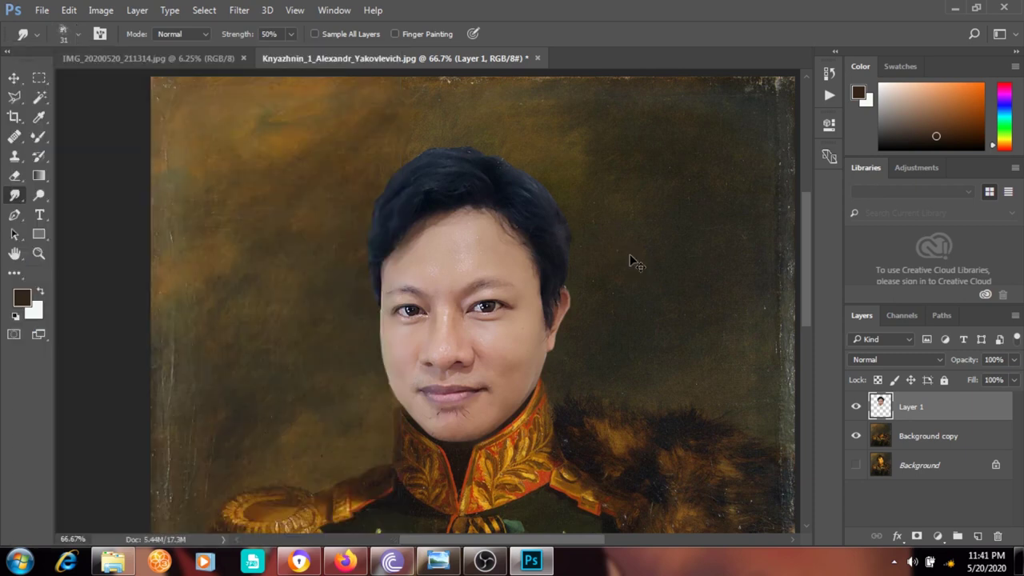
key("ctrl+plus")
left_click_drag(297, 51, 322, 51)
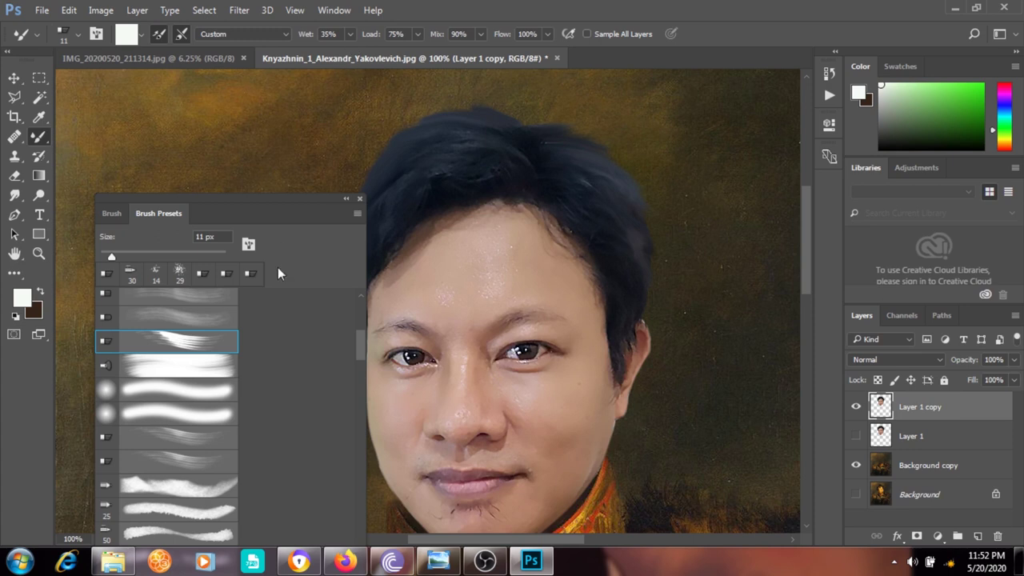
Choose a different bristle brush preset and test a hair stroke, undoing it
left_click(155, 364)
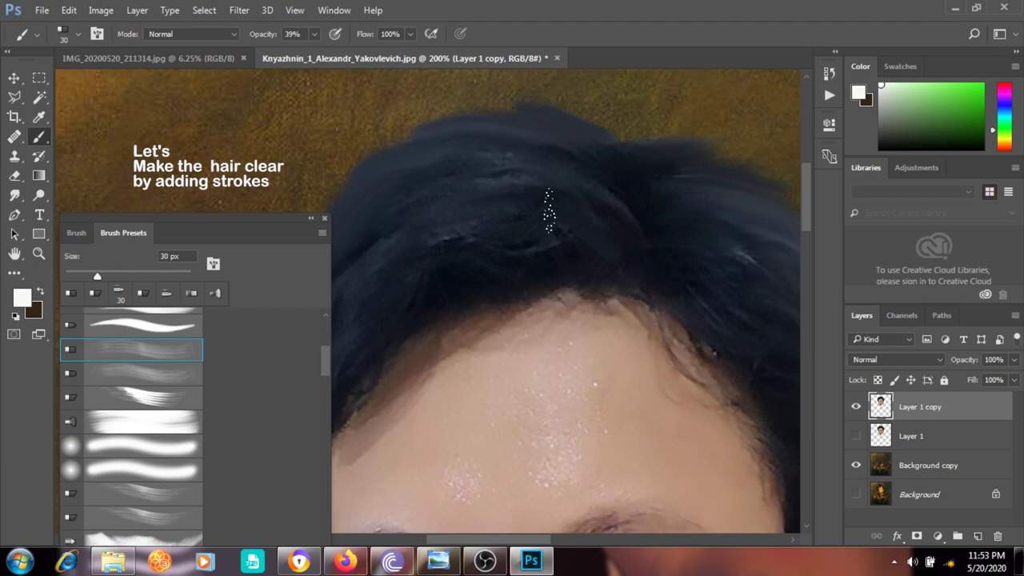
left_click_drag(608, 164, 479, 144)
key("ctrl+z")
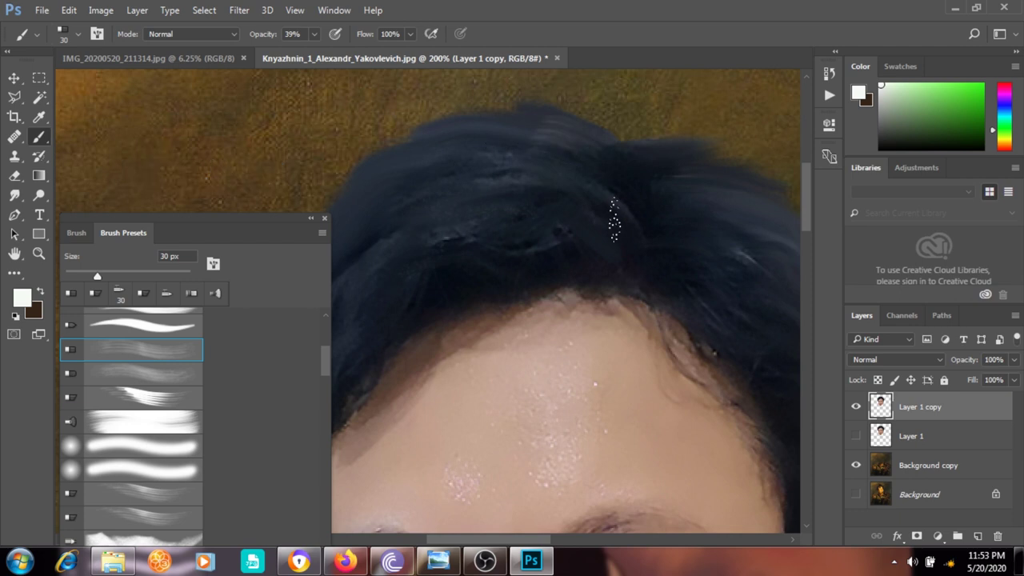
left_click_drag(200, 218, 45, 380)
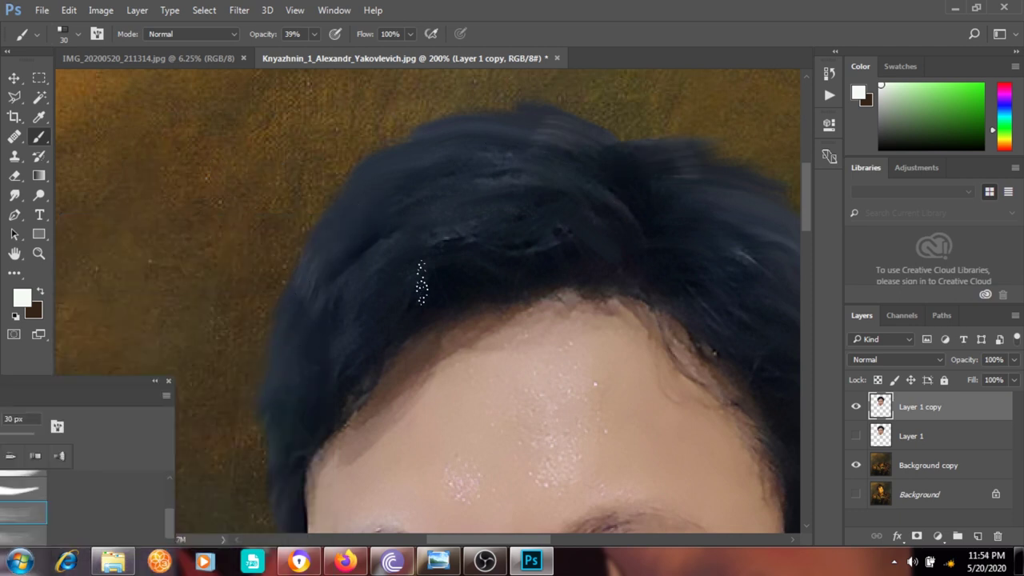
Scroll around the face copy and zoom out to see the whole face
scroll(308, 274, "down", 3)
scroll(279, 292, "down", 3)
scroll(279, 293, "up", 3)
scroll(560, 208, "up", 1)
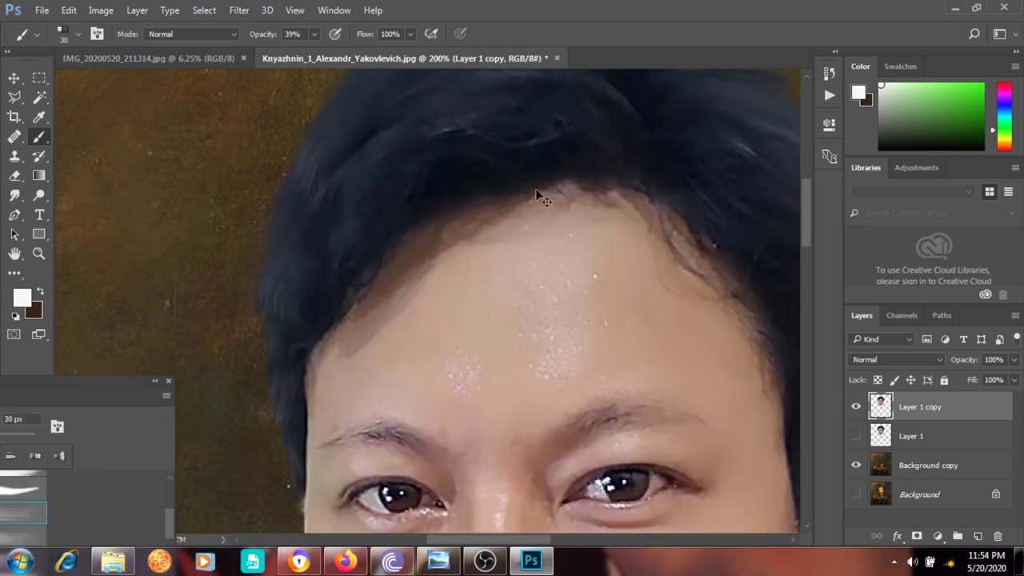
scroll(559, 204, "up", 4)
scroll(696, 248, "down", 3)
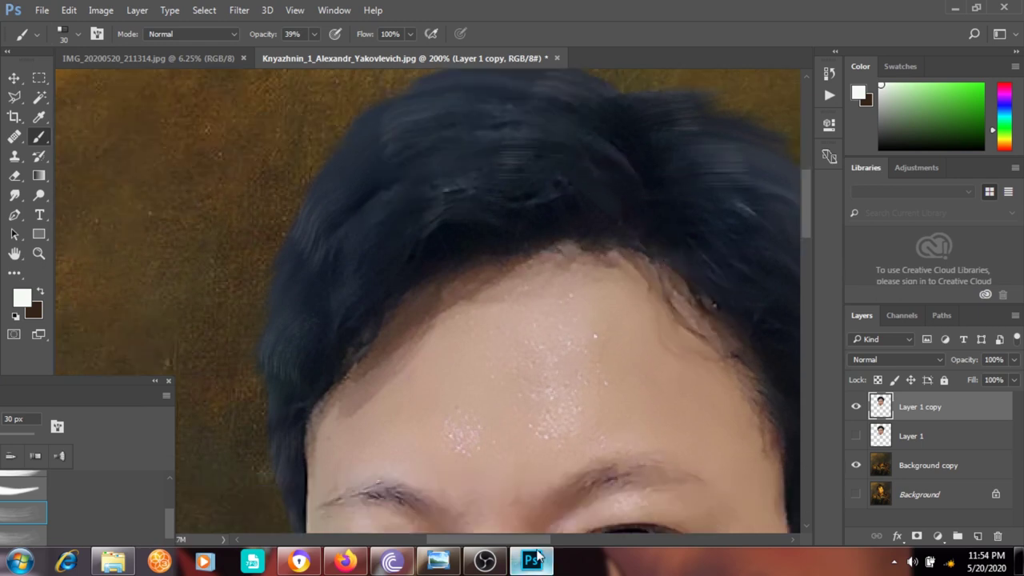
scroll(421, 166, "right", 3)
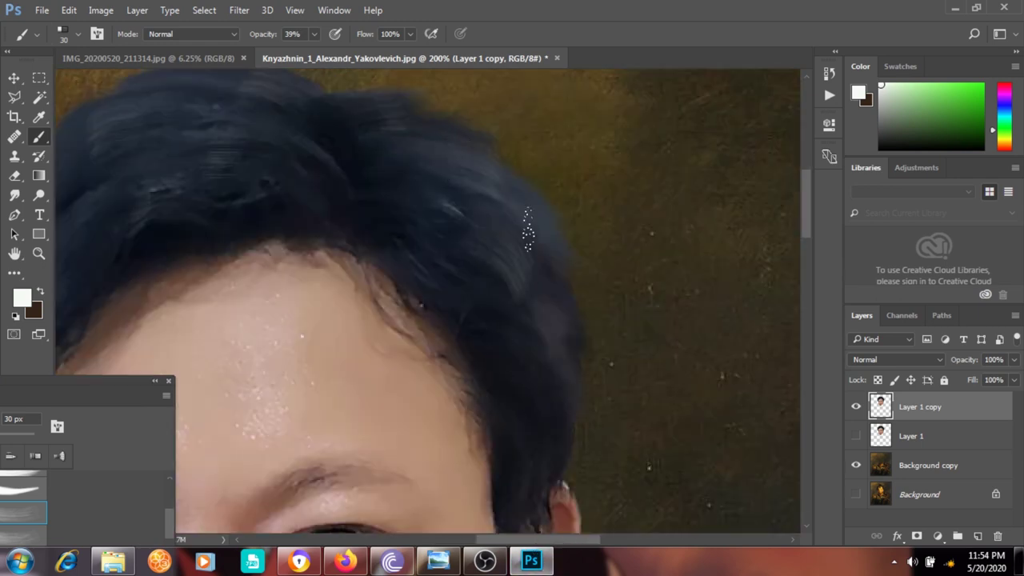
key("ctrl+minus")
key("ctrl+minus")
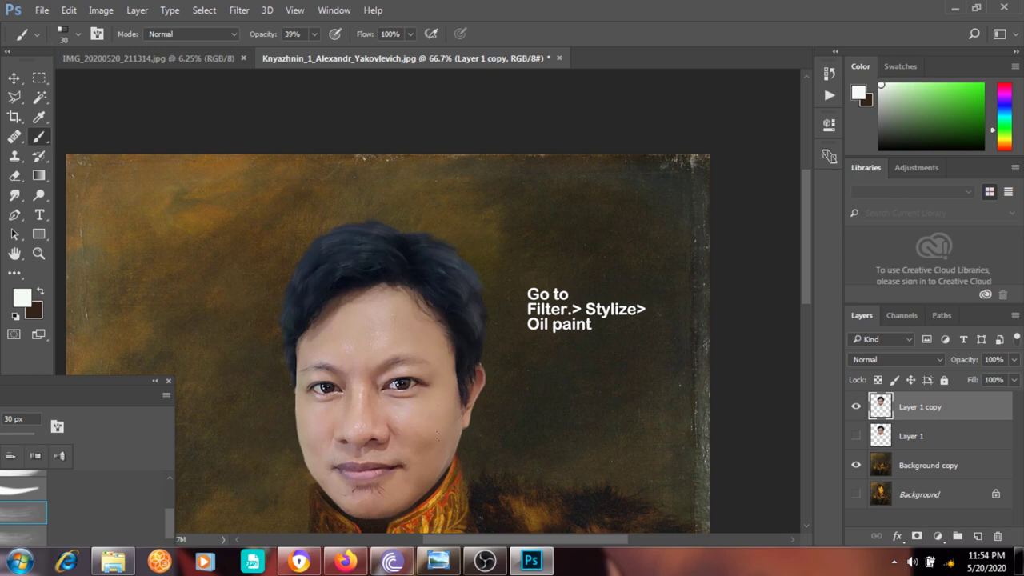
scroll(438, 331, "down", 1)
left_click(239, 10)
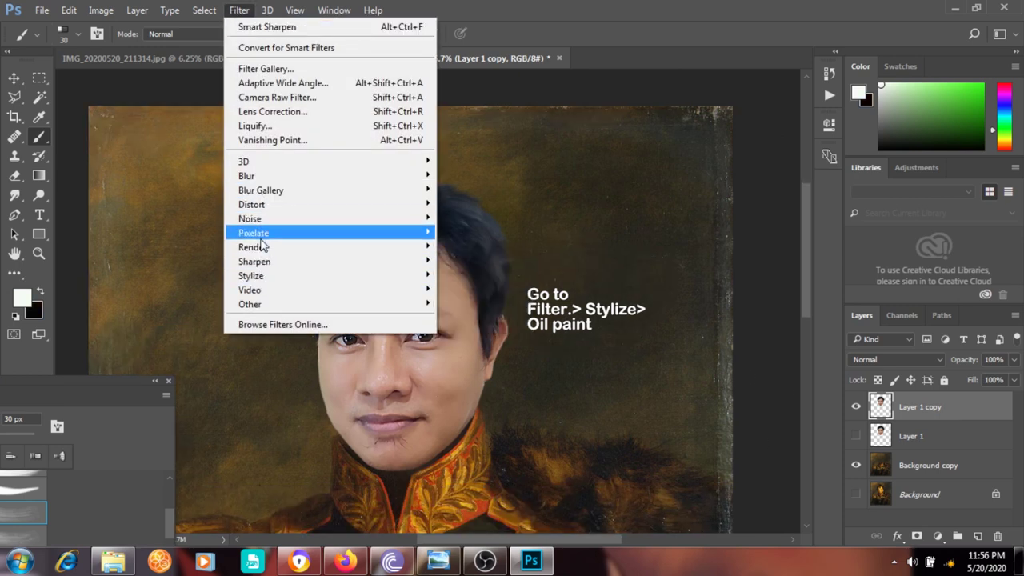
mouse_move(250, 275)
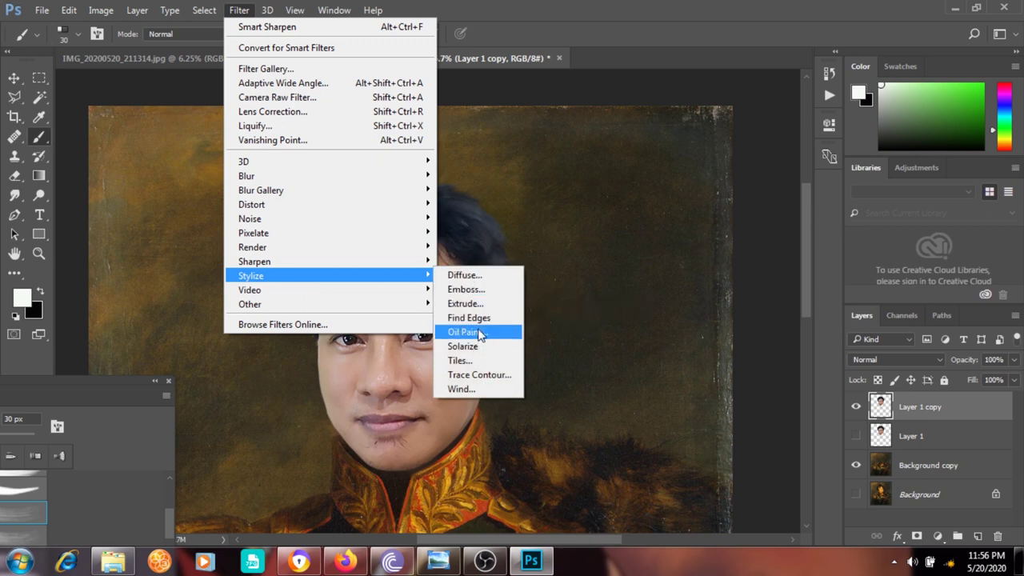
Apply Oil Paint to the face copy with Bristle Detail 5.1 and Stylization 3.5
left_click(481, 333)
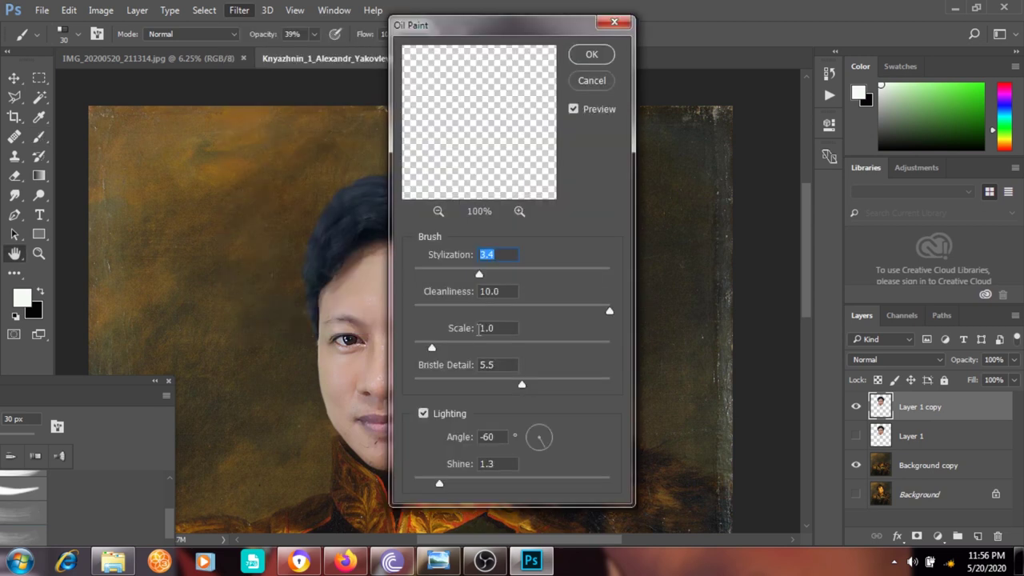
mouse_move(483, 86)
left_mouse_down()
mouse_move(493, 154)
mouse_move(521, 128)
left_mouse_up()
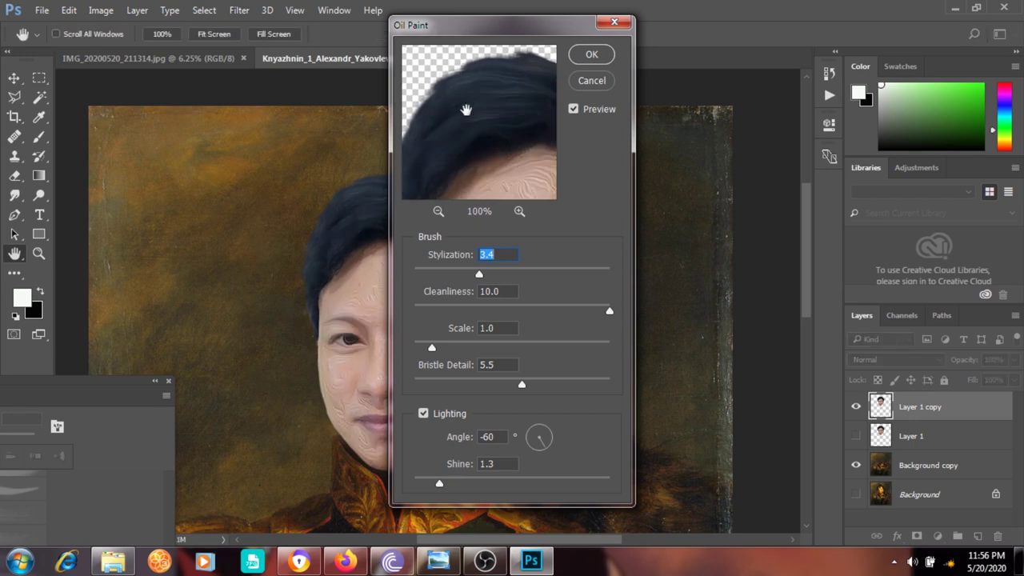
left_click_drag(483, 22, 536, 29)
left_click_drag(527, 137, 474, 120)
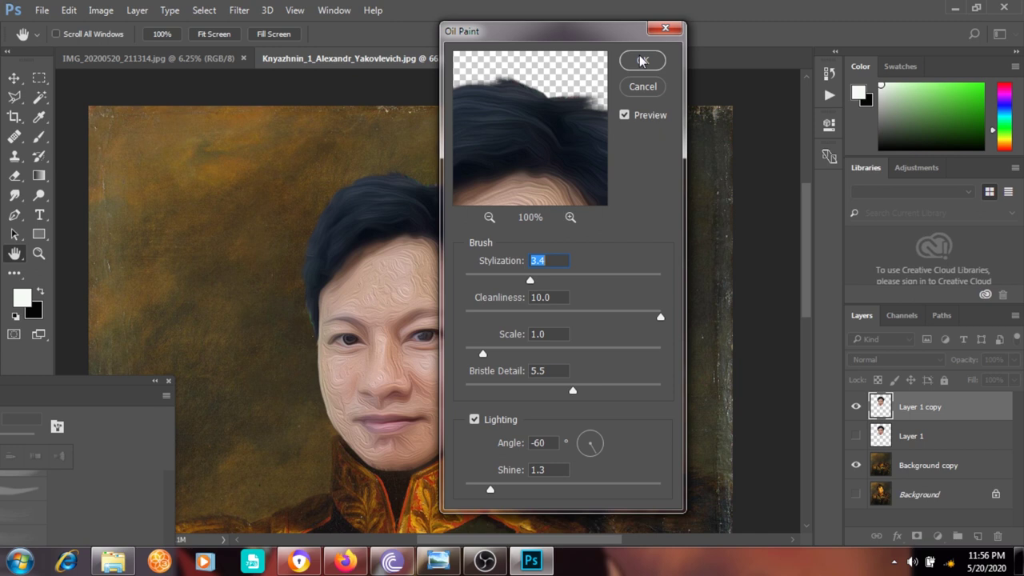
left_click_drag(571, 390, 619, 392)
left_click_drag(619, 392, 648, 392)
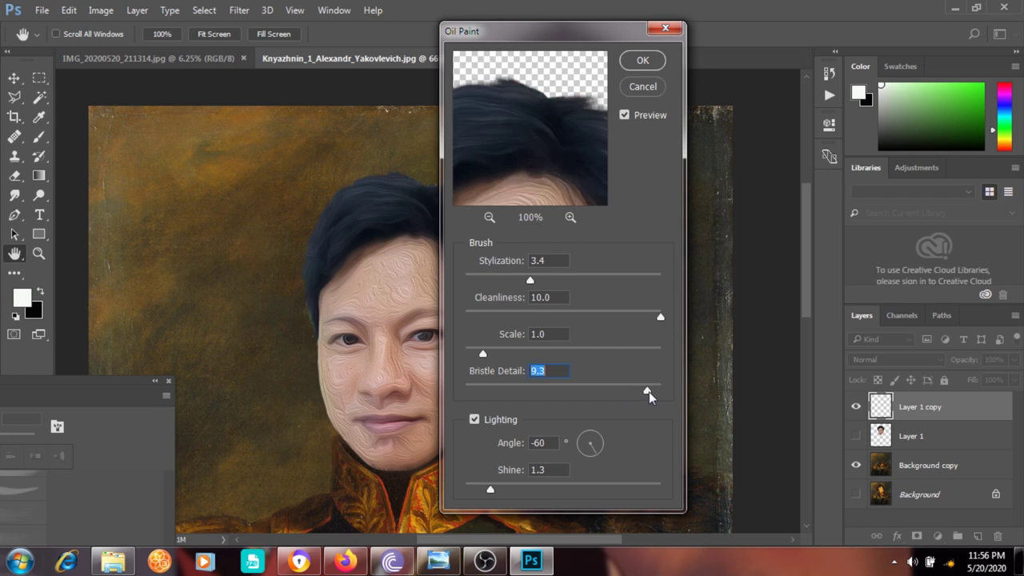
left_click_drag(648, 390, 564, 391)
left_click_drag(528, 278, 603, 283)
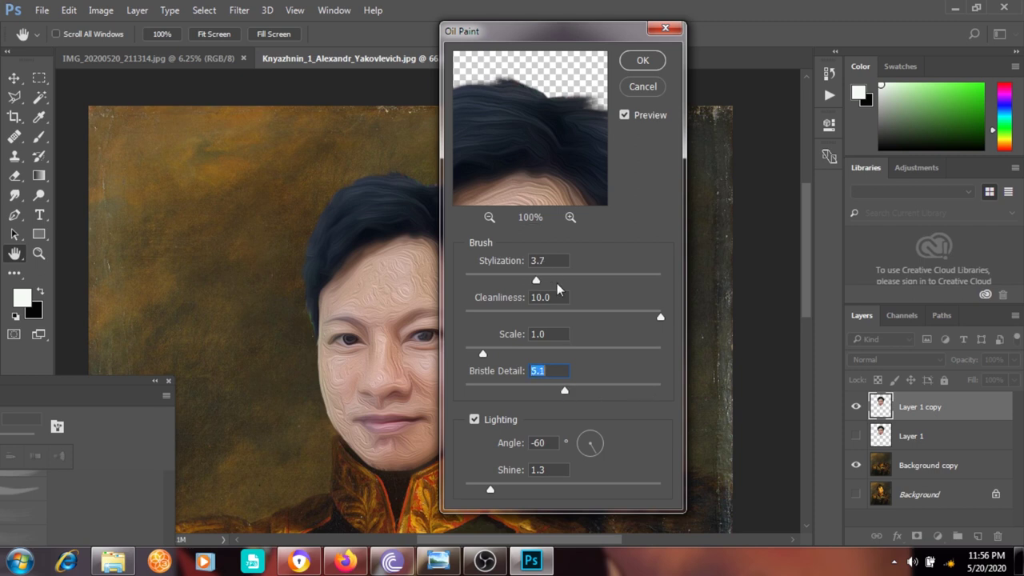
left_click_drag(604, 283, 603, 283)
left_click(640, 61)
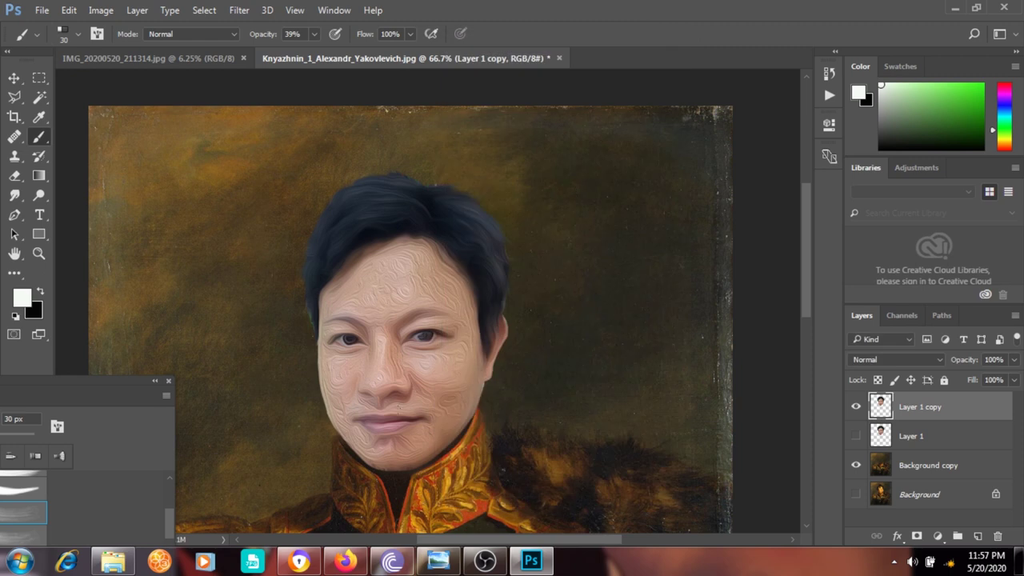
Zoom to 200% on the hair and sketch a trial pen path along its top, then discard it
key("ctrl+plus")
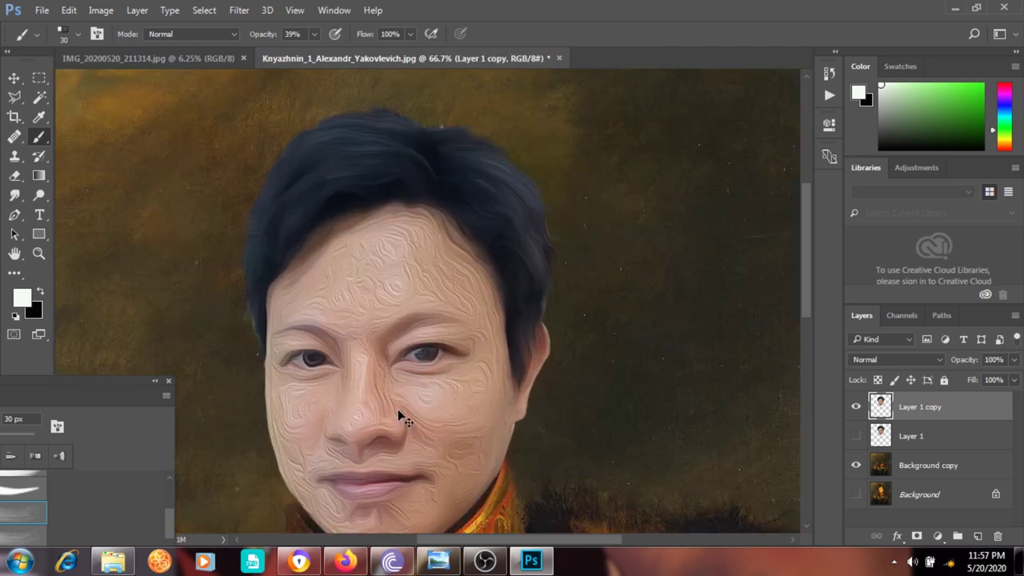
scroll(557, 284, "up", 2)
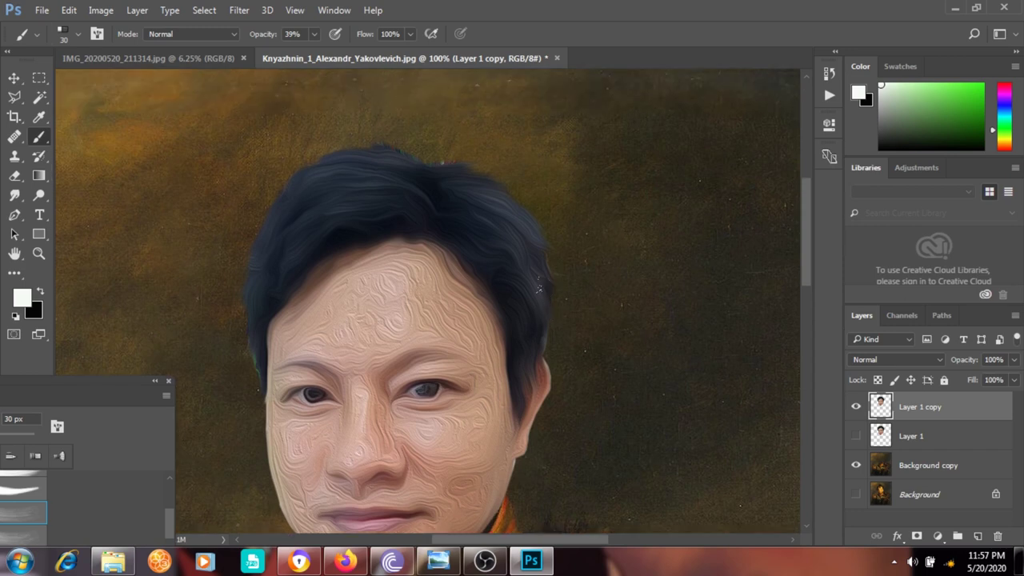
scroll(536, 289, "up", 1)
key("ctrl+plus")
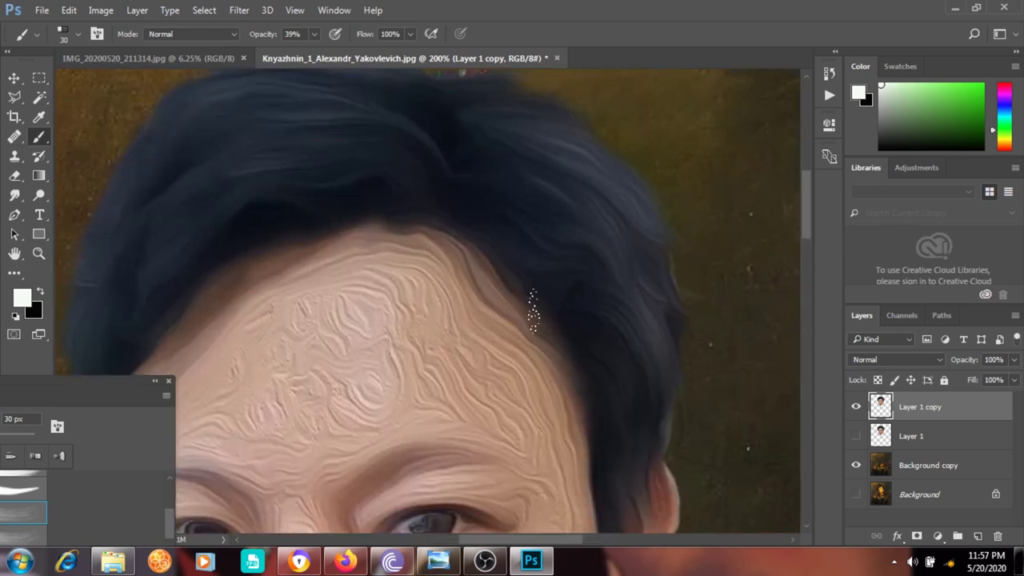
scroll(532, 312, "up", 3)
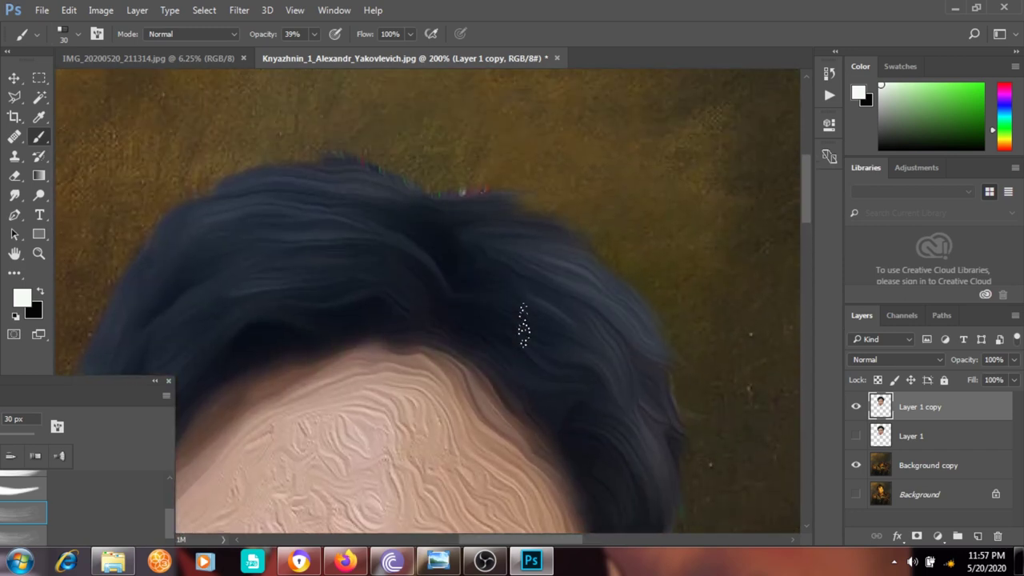
left_click(14, 215)
left_click_drag(439, 202, 433, 198)
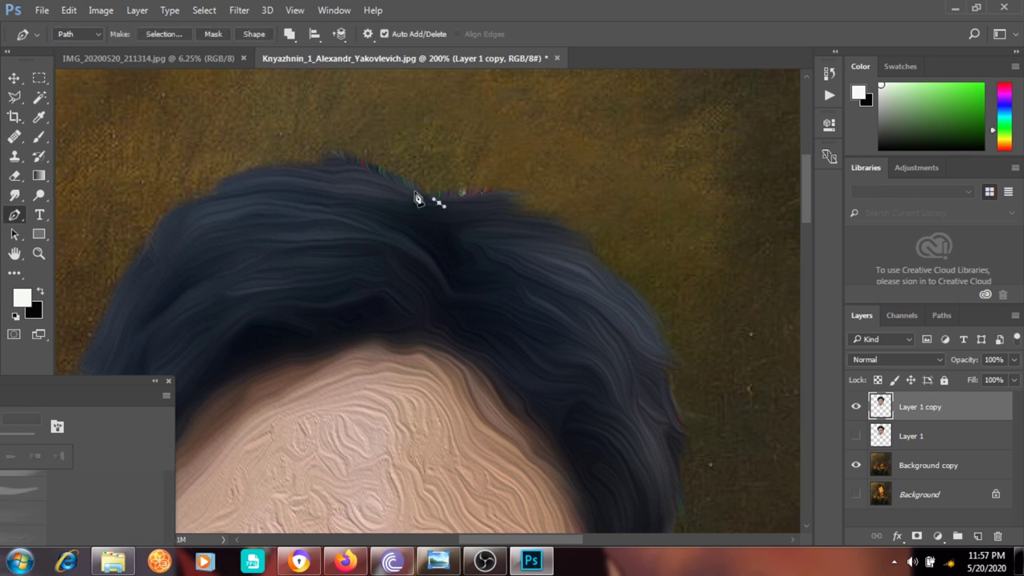
left_click(362, 168)
left_click_drag(311, 167, 280, 155)
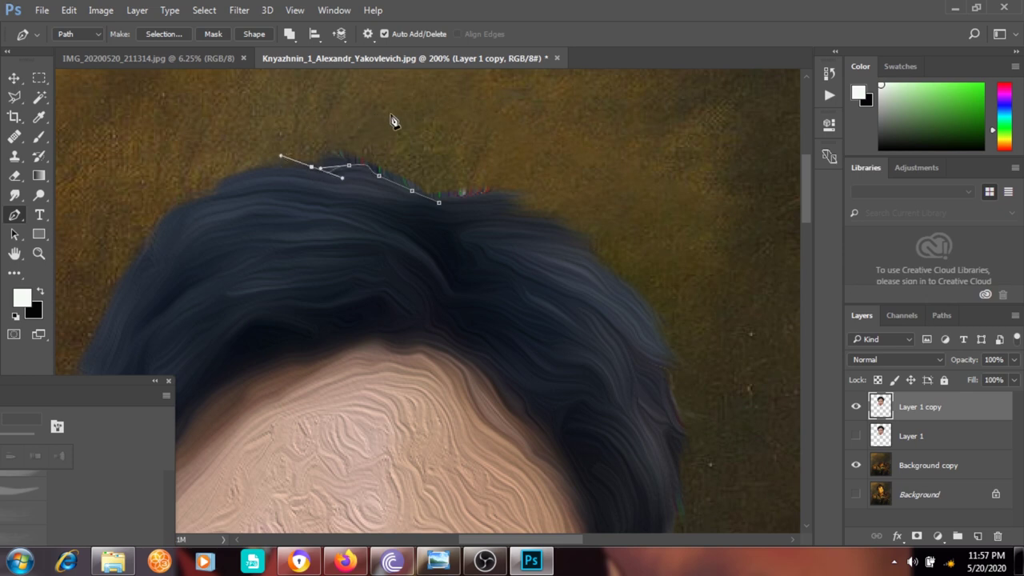
key("Return")
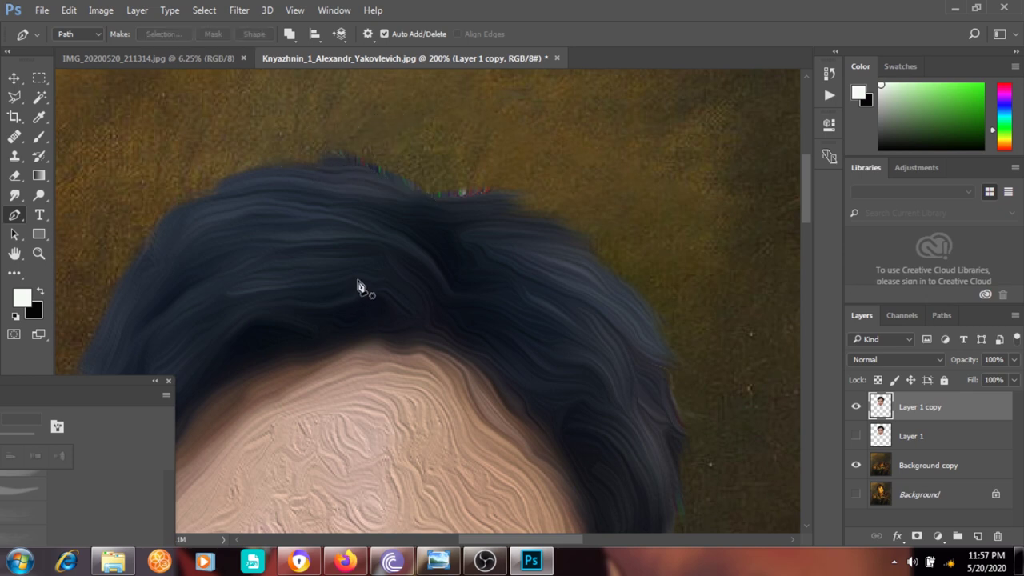
Trace a closed pen path enclosing the stray fringe pixels above the hair
left_click(429, 206)
left_click_drag(390, 179, 339, 169)
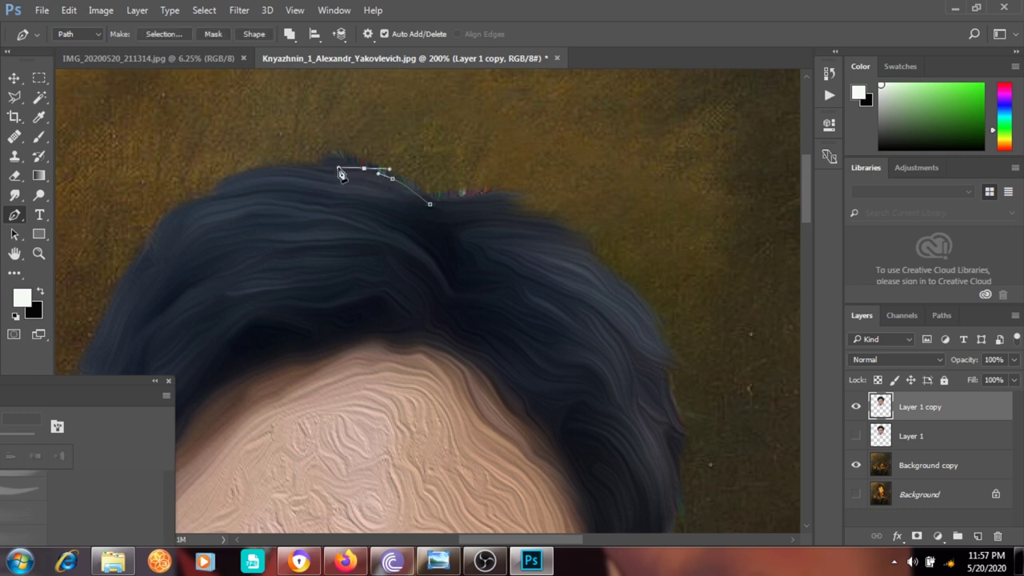
left_click_drag(336, 166, 303, 168)
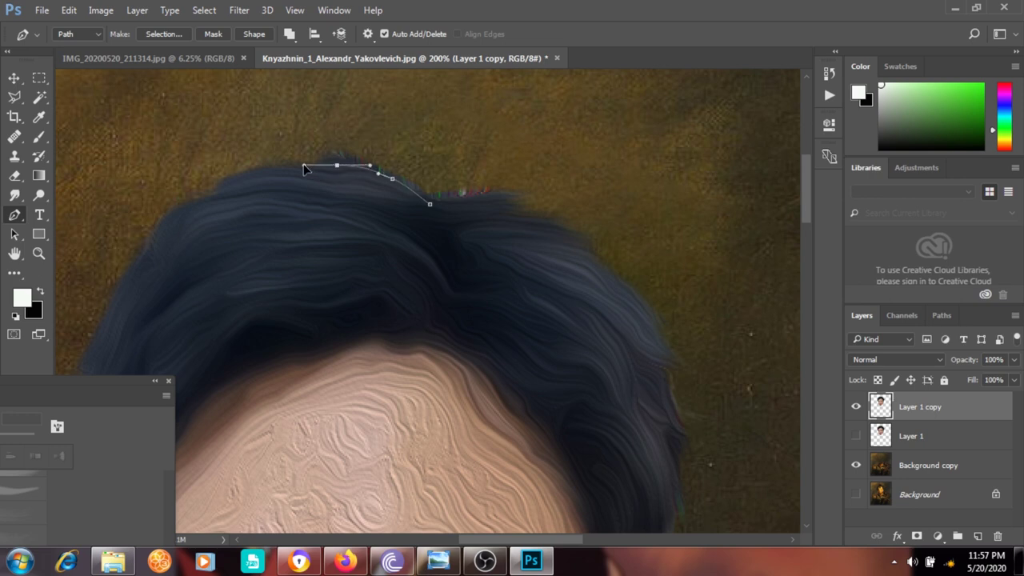
left_click(435, 120)
left_click(542, 156)
left_click(545, 194)
left_click_drag(514, 194, 436, 206)
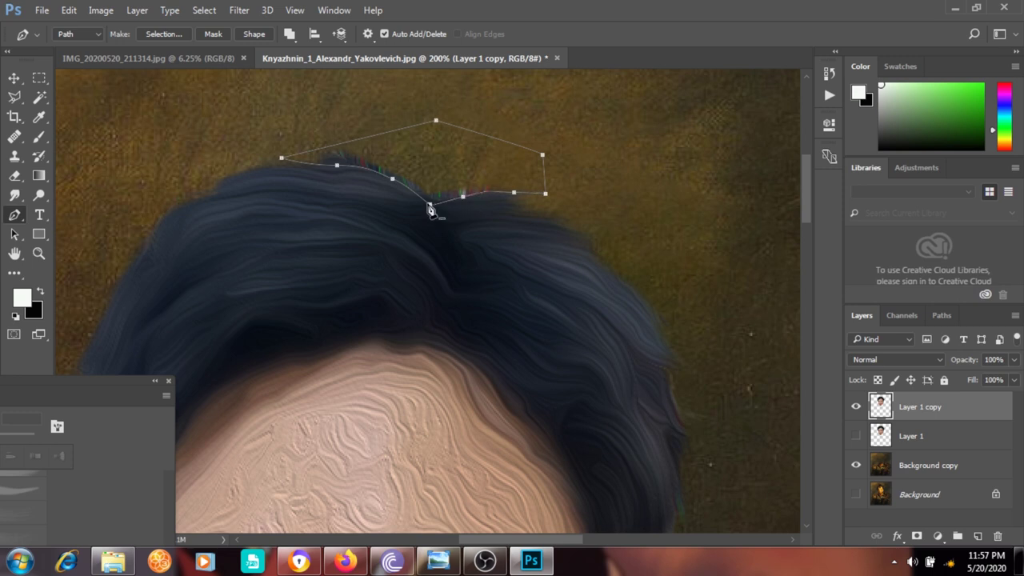
Turn the path into a 0-feather selection to remove the stray pixels, then deselect
right_click(446, 155)
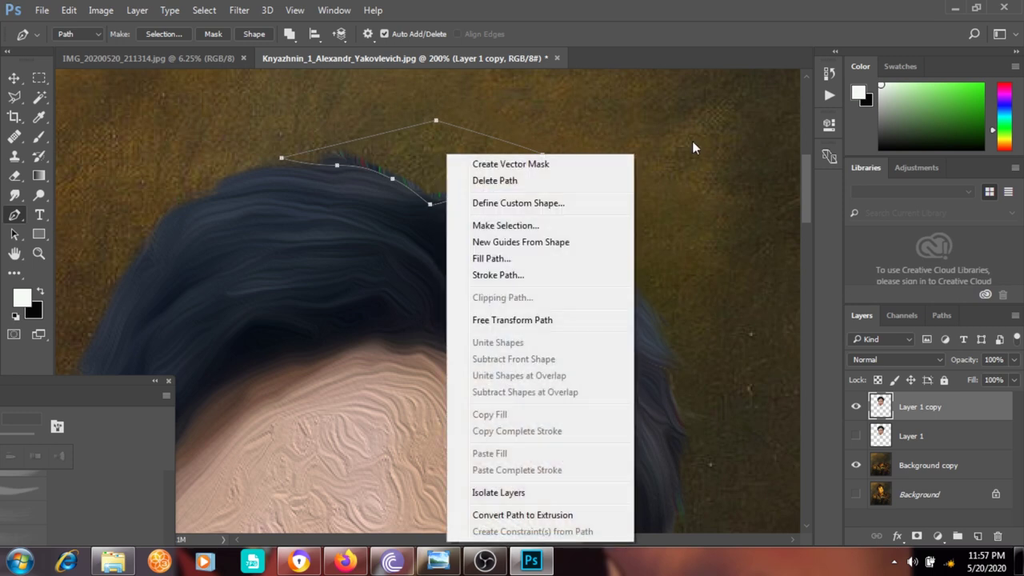
left_click(504, 225)
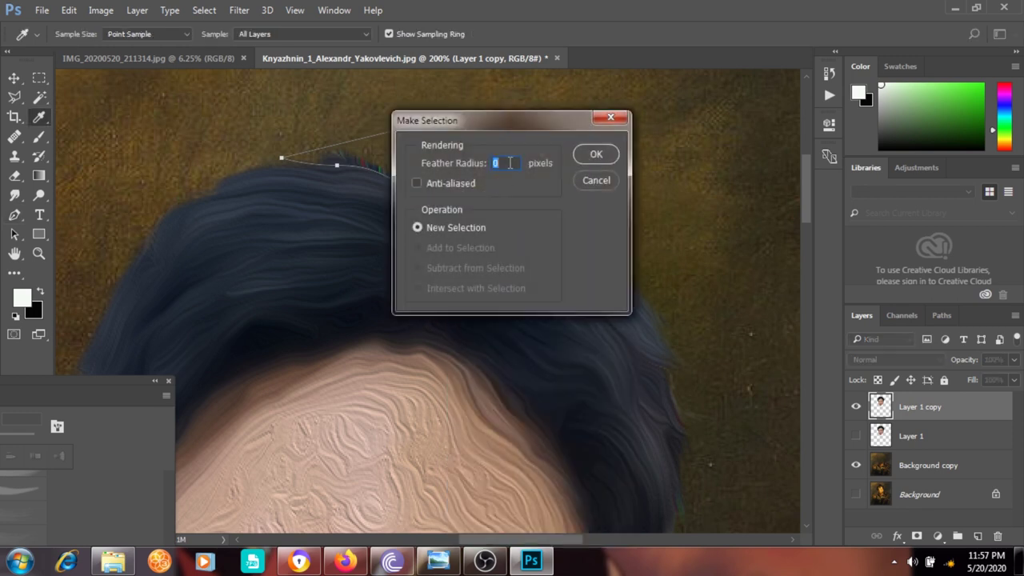
left_click(596, 154)
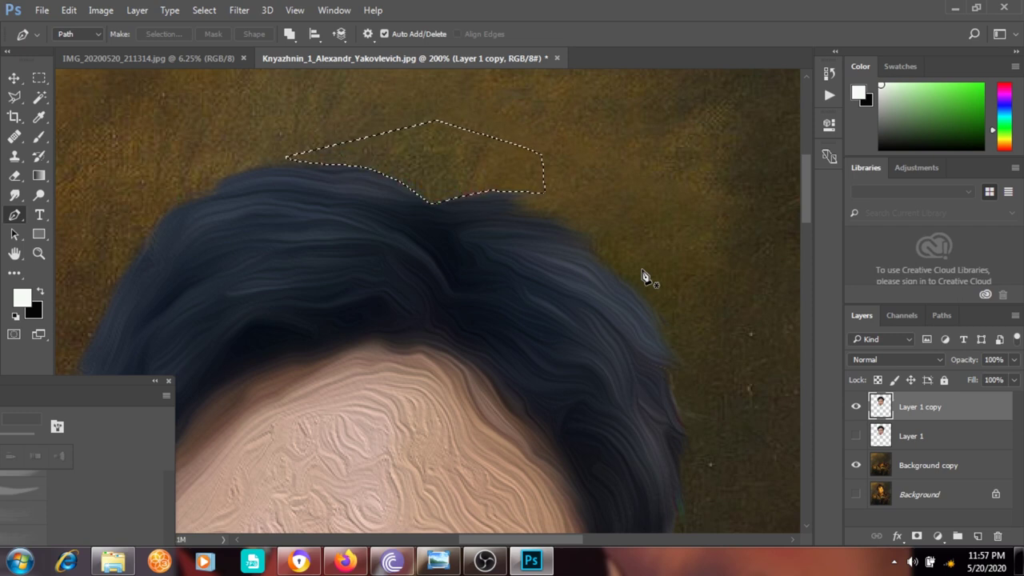
key("ctrl+d")
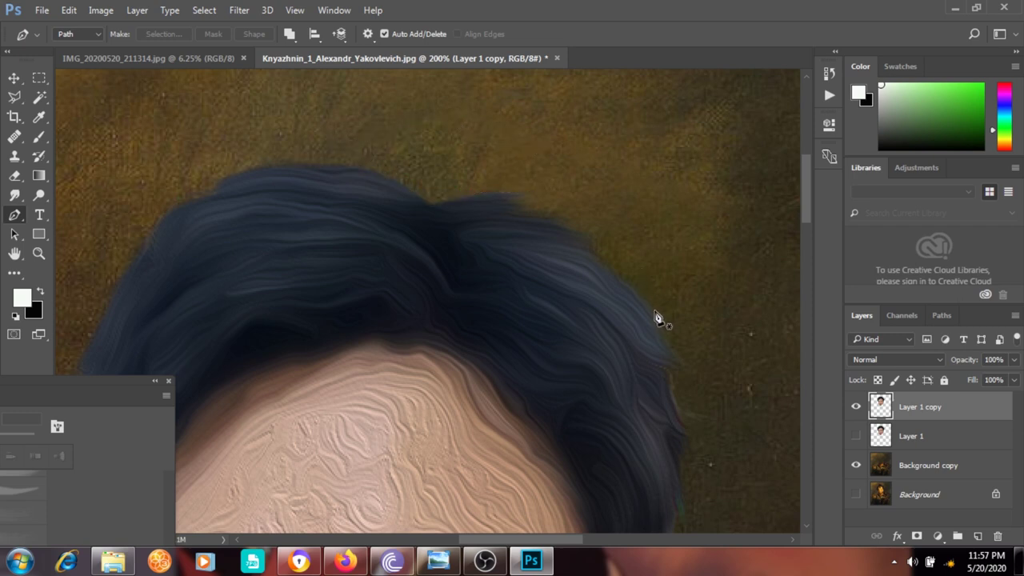
key("ctrl+minus")
key("ctrl+minus")
scroll(633, 338, "down", 1)
scroll(616, 339, "down", 2)
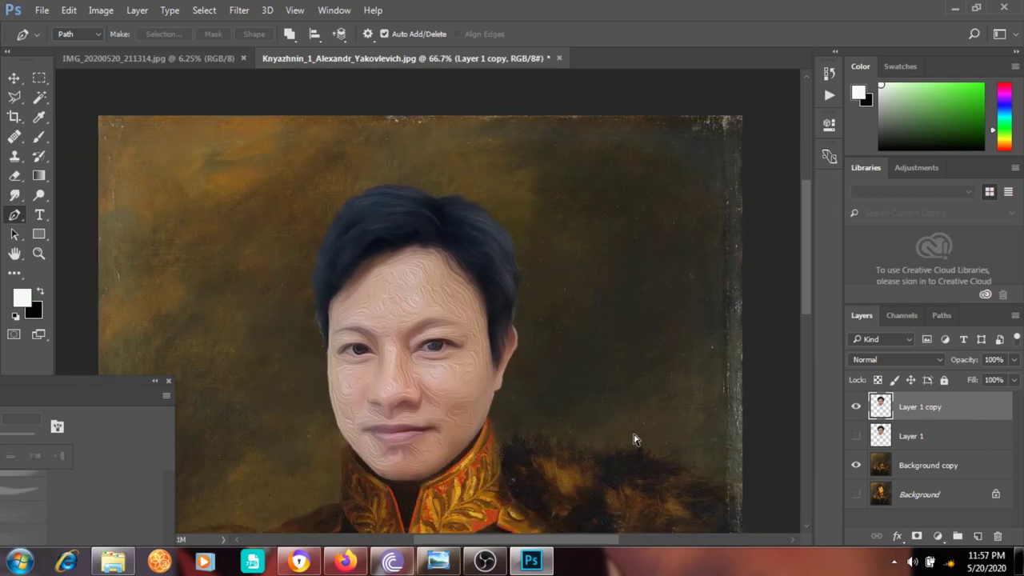
key("ctrl+plus")
Erase the oil texture from the eyes, nose, cheeks, mouth and chin on Layer 1 copy
scroll(412, 376, "down", 1)
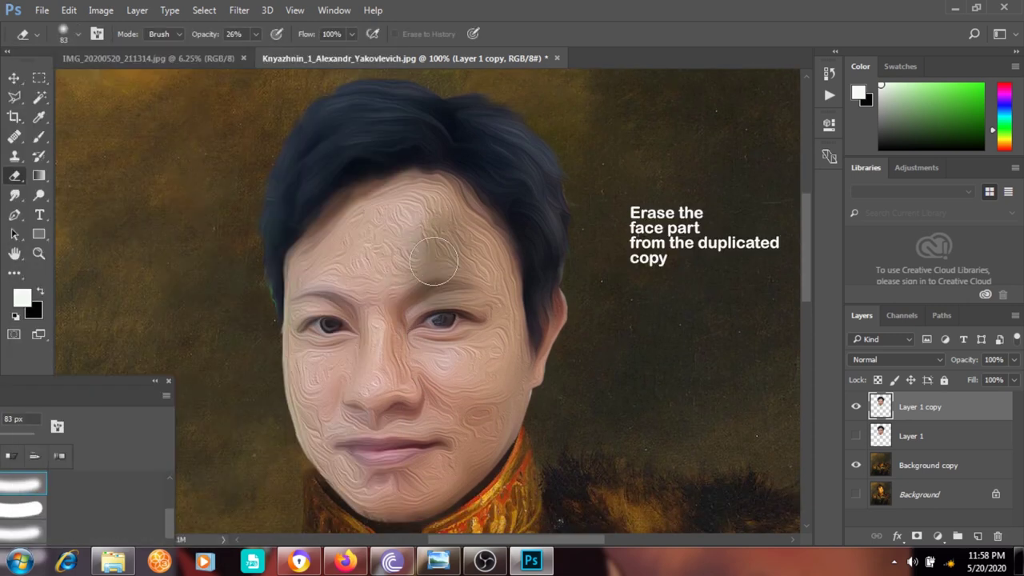
key("ctrl+plus")
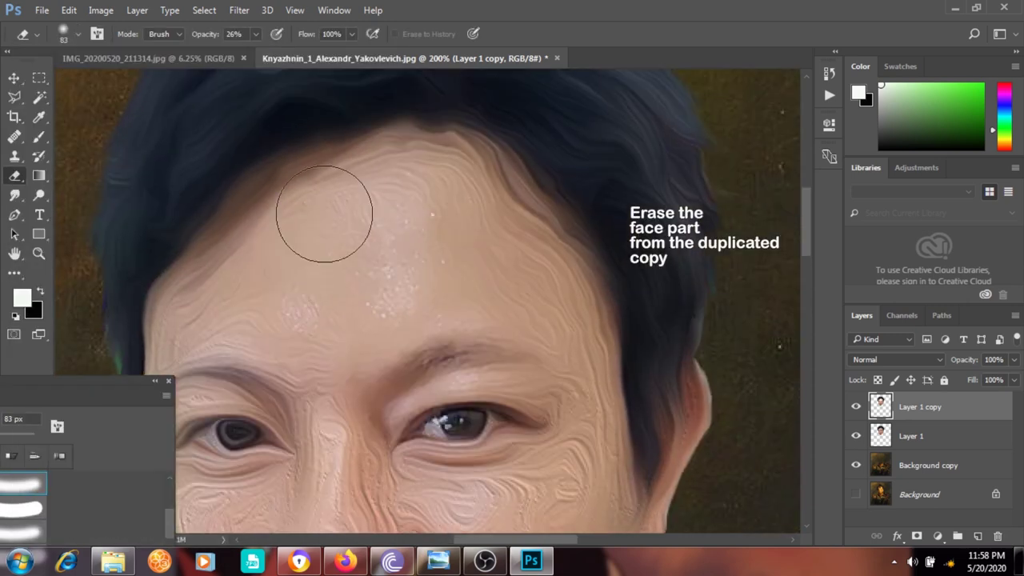
scroll(544, 296, "down", 3)
mouse_move(566, 311)
left_mouse_down()
mouse_move(312, 324)
mouse_move(551, 213)
mouse_move(601, 429)
left_mouse_up()
scroll(400, 319, "up", 3)
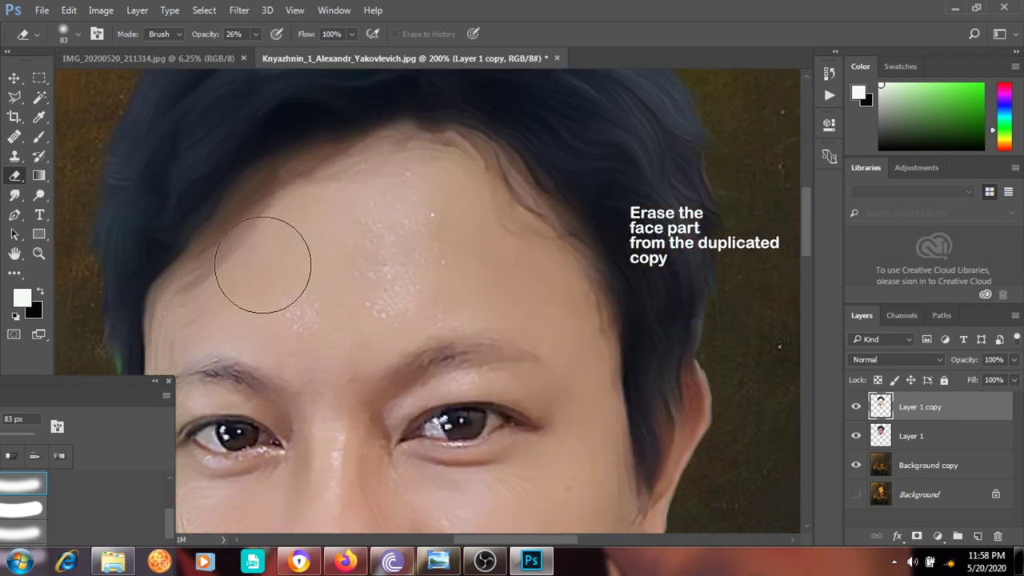
scroll(264, 263, "down", 2)
scroll(208, 296, "down", 3)
mouse_move(194, 310)
left_mouse_down()
mouse_move(446, 274)
mouse_move(555, 348)
mouse_move(229, 366)
mouse_move(197, 306)
left_mouse_up()
scroll(208, 352, "up", 2)
scroll(224, 406, "up", 4)
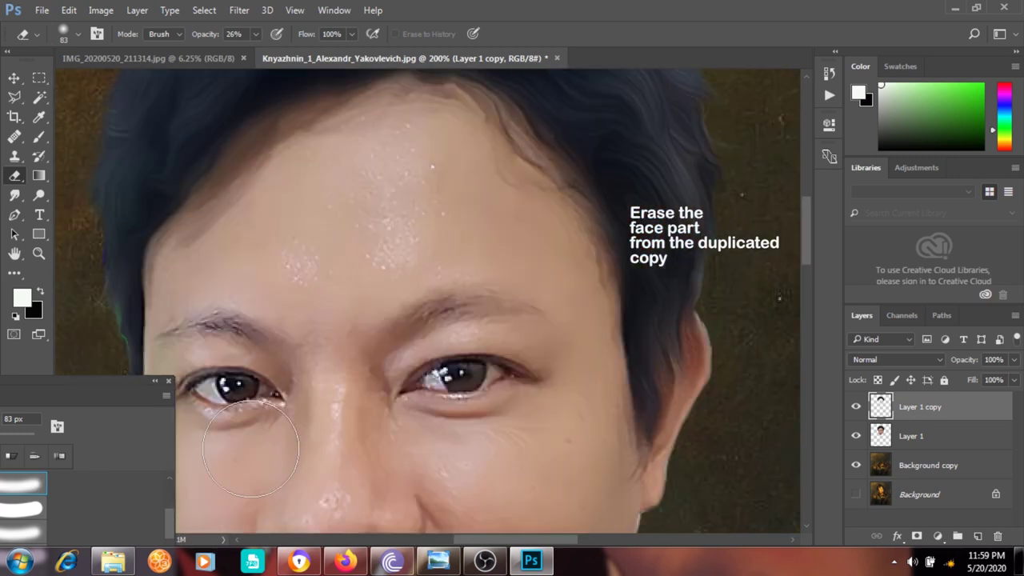
scroll(248, 431, "down", 2)
scroll(336, 460, "up", 4)
scroll(442, 462, "left", 4)
scroll(443, 461, "up", 1)
Trace a closed pen path along the hairline and convert it to a selection
key("p")
left_click(386, 152)
left_click(371, 218)
left_click(357, 255)
left_click(365, 316)
left_click(368, 341)
left_click(382, 385)
left_click(390, 439)
scroll(390, 439, "down", 2)
scroll(391, 396, "up", 2)
left_click(270, 309)
left_click(385, 152)
left_click(164, 34)
key("Return")
Deselect, zoom out to 100%, and merge Layer 1 copy down into Layer 1
left_click(911, 435)
key("ctrl+d")
key("ctrl+minus")
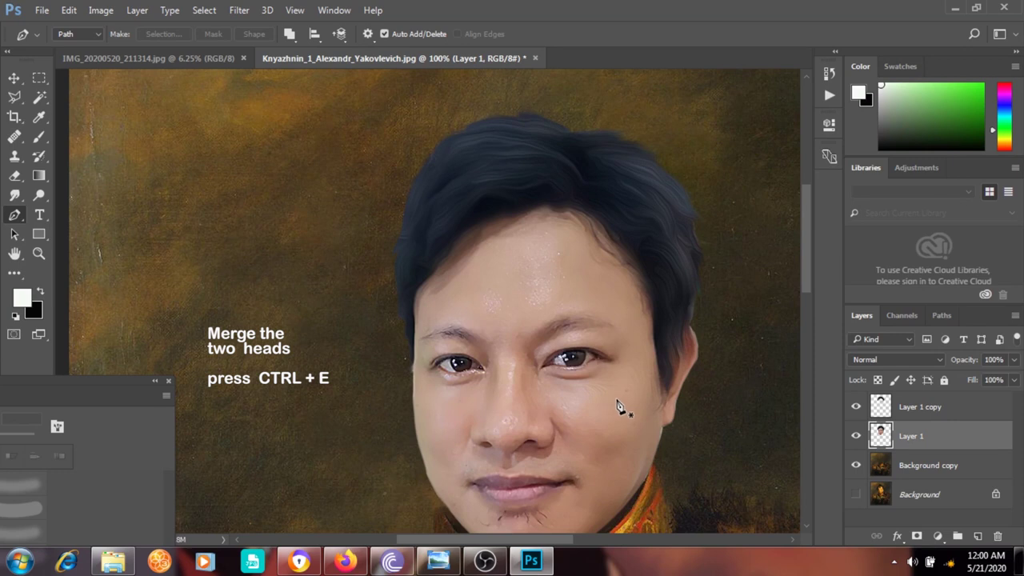
left_click(934, 409)
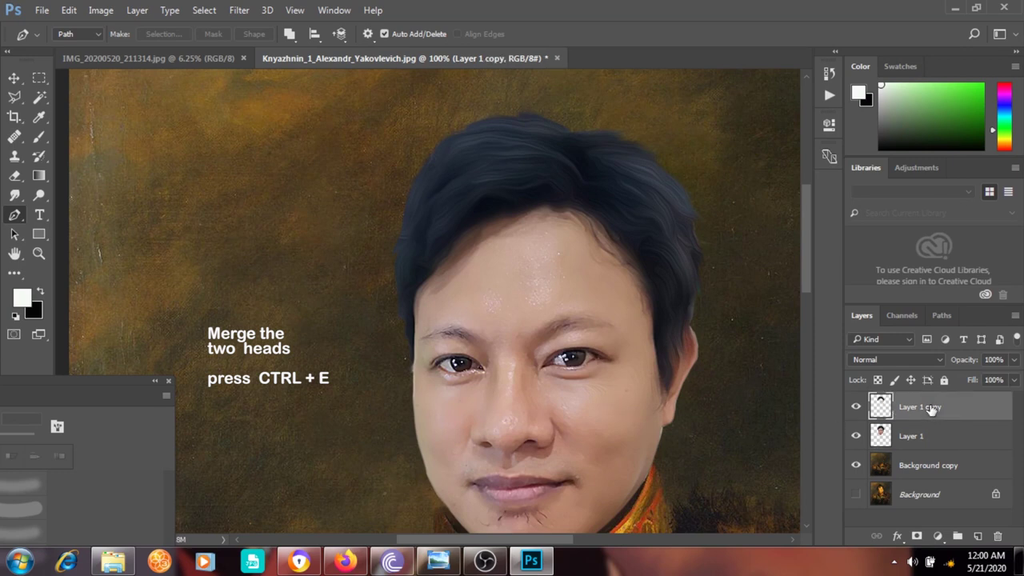
key("ctrl+e")
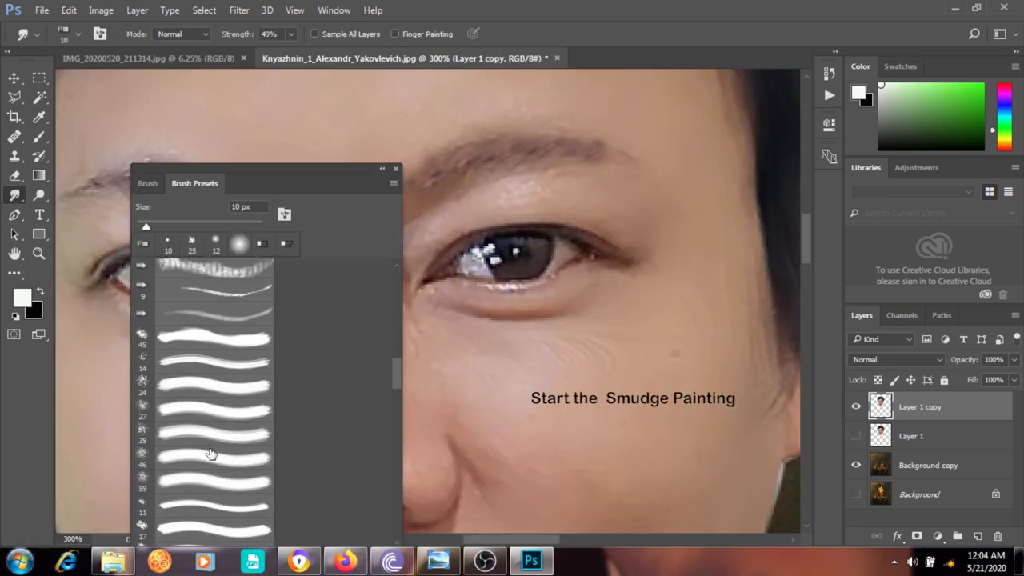
scroll(210, 454, "down", 3)
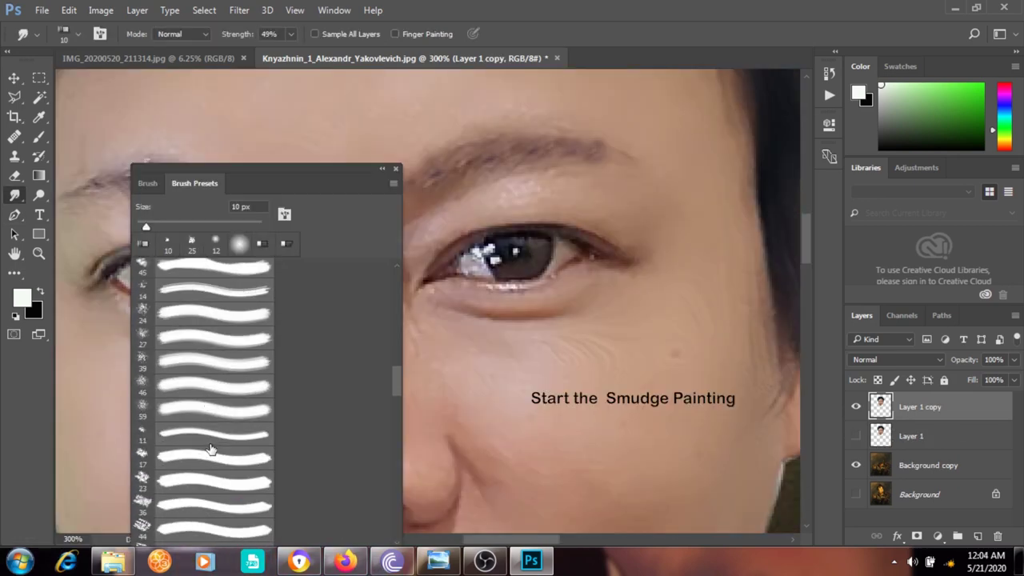
Try smudge brush presets: the 11 px chalk brush, preset 33, and a smaller Dry Brush
double_click(145, 435)
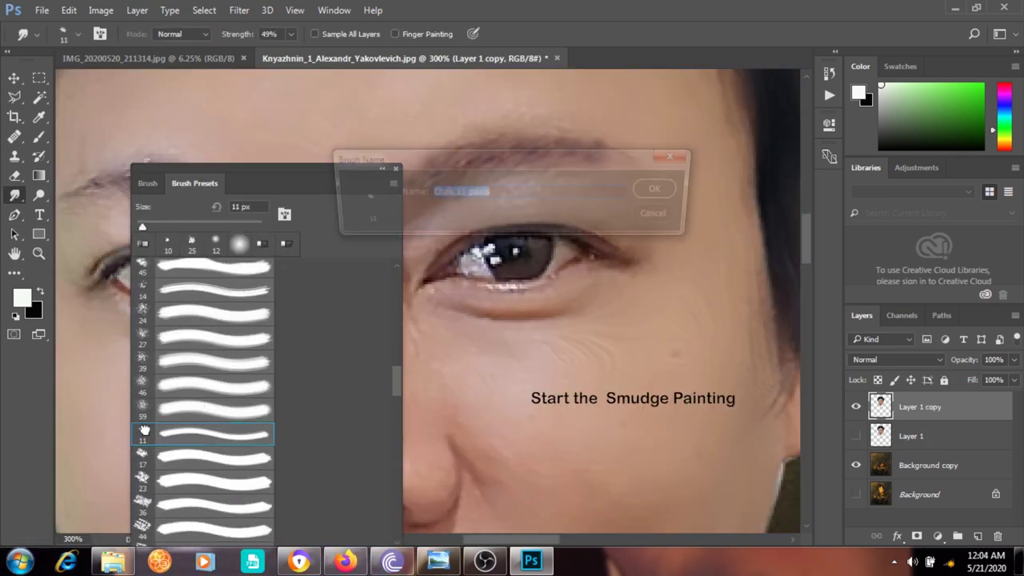
left_click(657, 189)
scroll(216, 498, "down", 5)
scroll(221, 504, "down", 3)
double_click(179, 357)
key("Return")
left_click(63, 34)
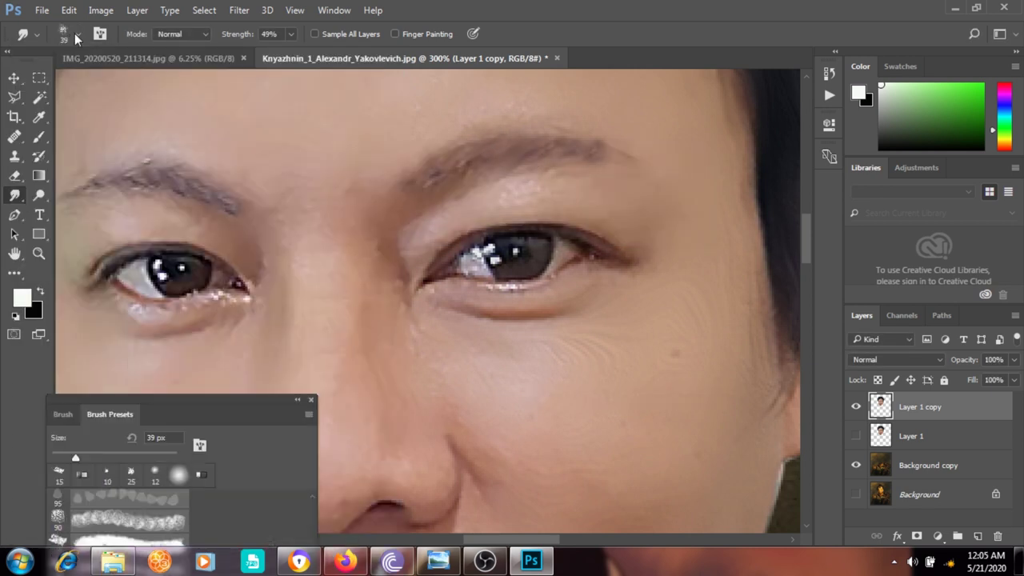
left_click(75, 33)
left_click_drag(95, 78, 94, 77)
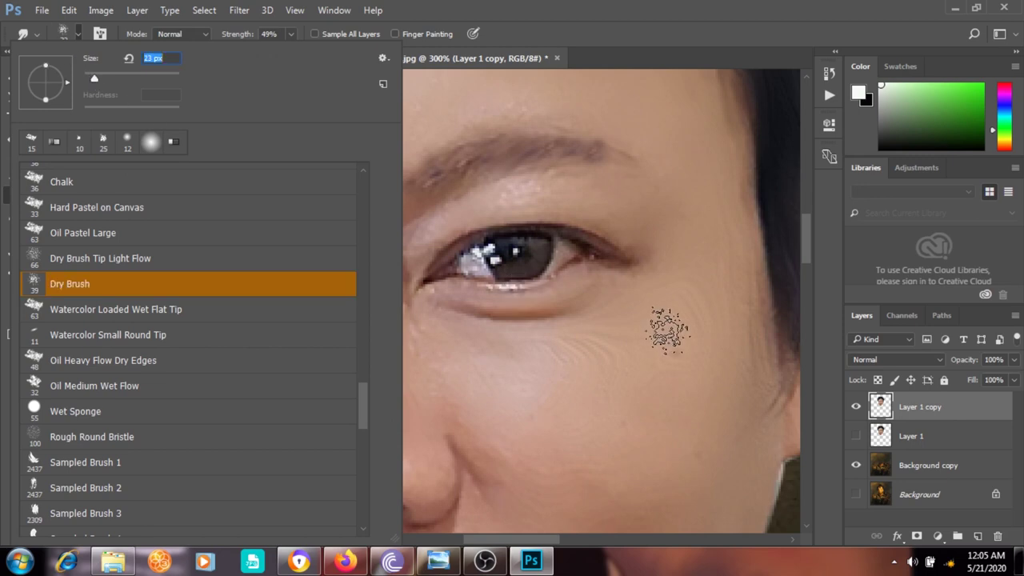
left_click(600, 194)
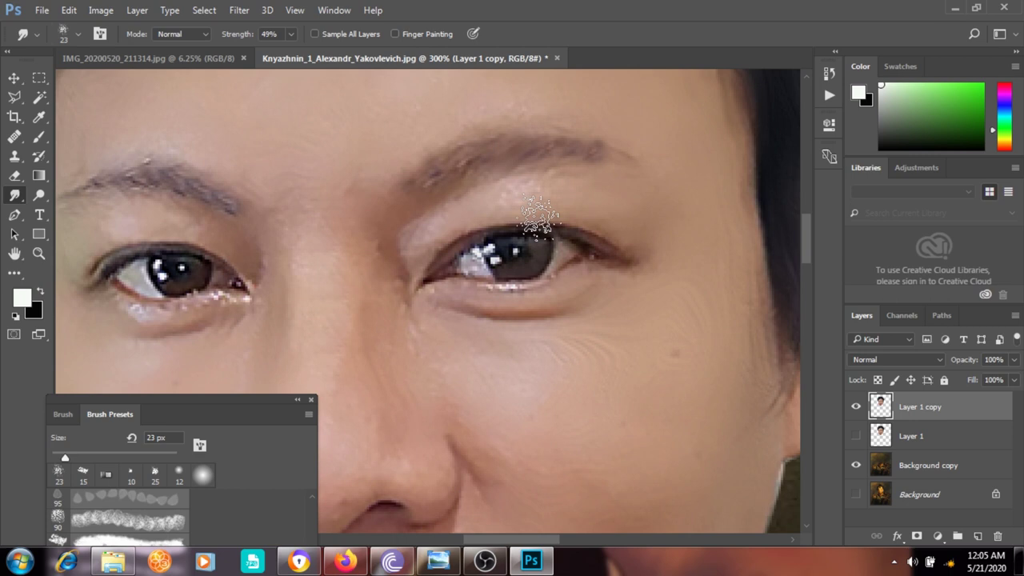
Set the Smudge tool to 74% strength with a 6 px brush tip
left_click(66, 34)
left_click_drag(95, 77, 91, 78)
left_click(728, 327)
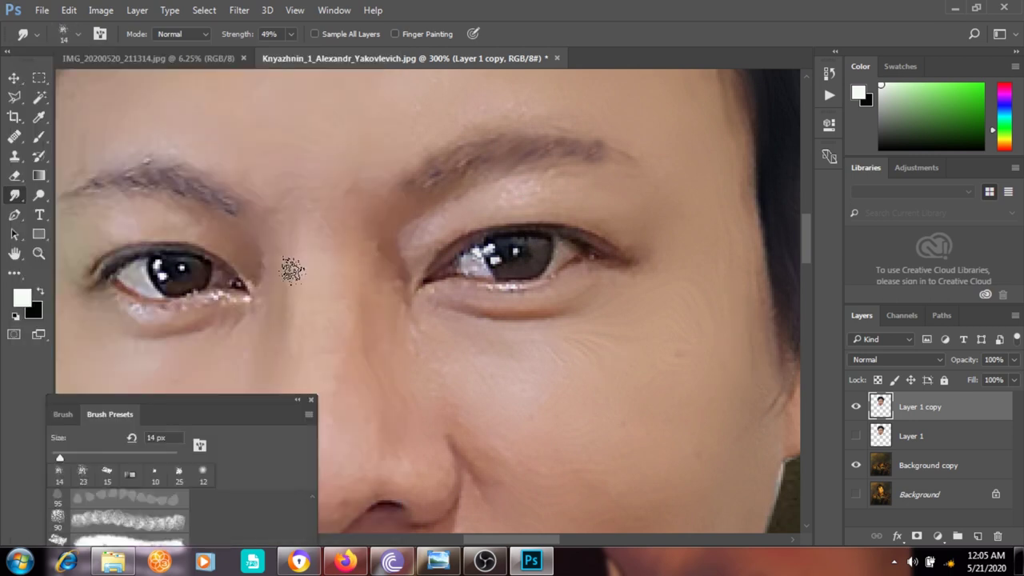
scroll(400, 240, "up", 2)
scroll(370, 308, "down", 2)
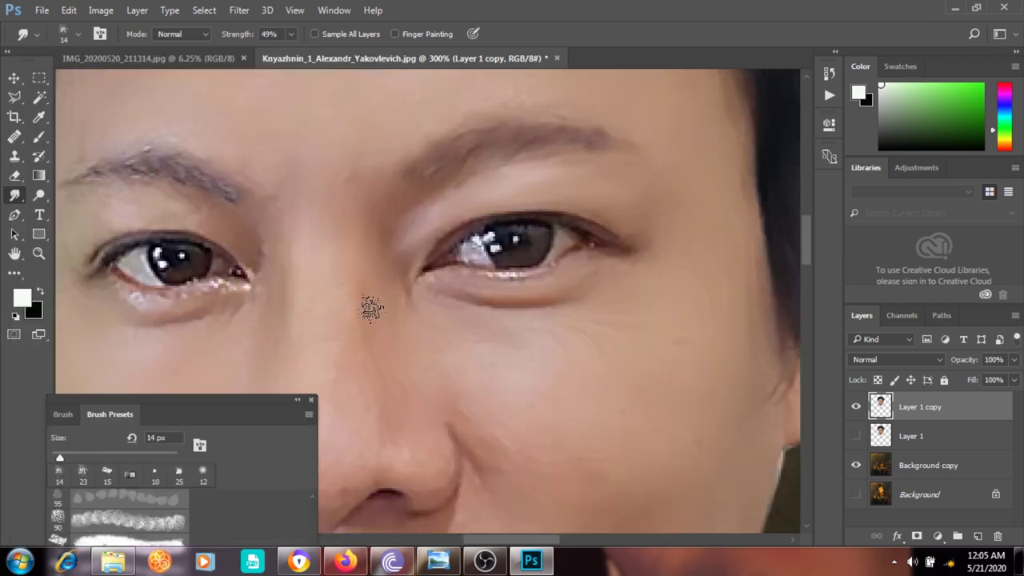
key("7")
key("4")
left_click(66, 34)
left_click(382, 238)
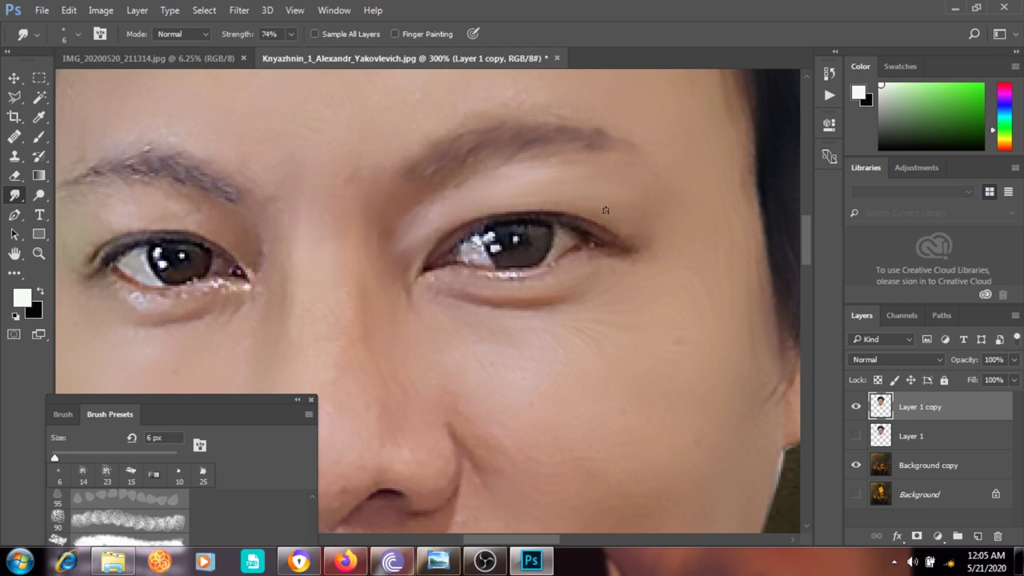
Smudge away the white highlight in the right eye and inspect the rest of the face
mouse_move(475, 238)
left_mouse_down()
mouse_move(466, 262)
mouse_move(519, 239)
left_mouse_up()
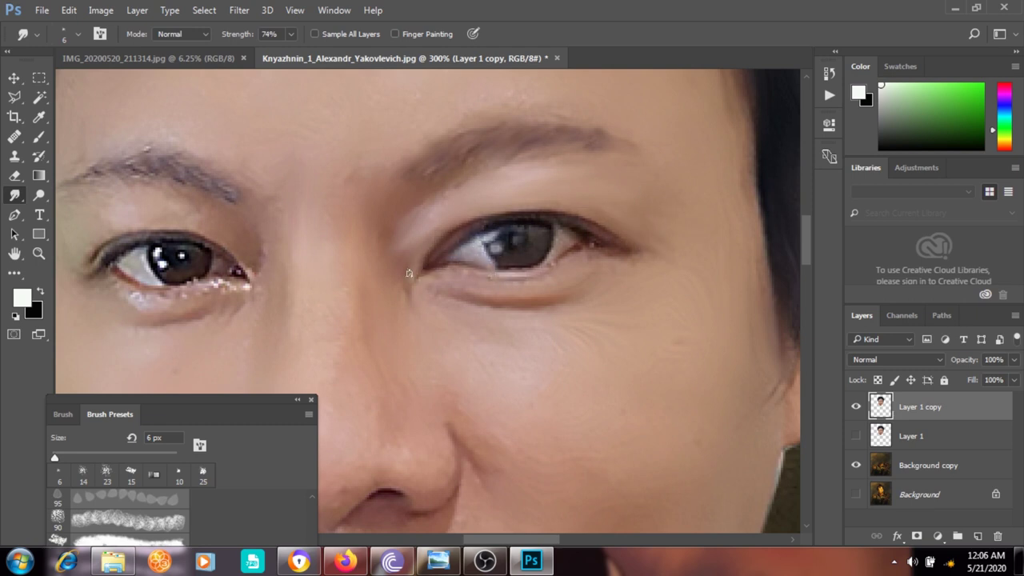
scroll(432, 272, "down", 2)
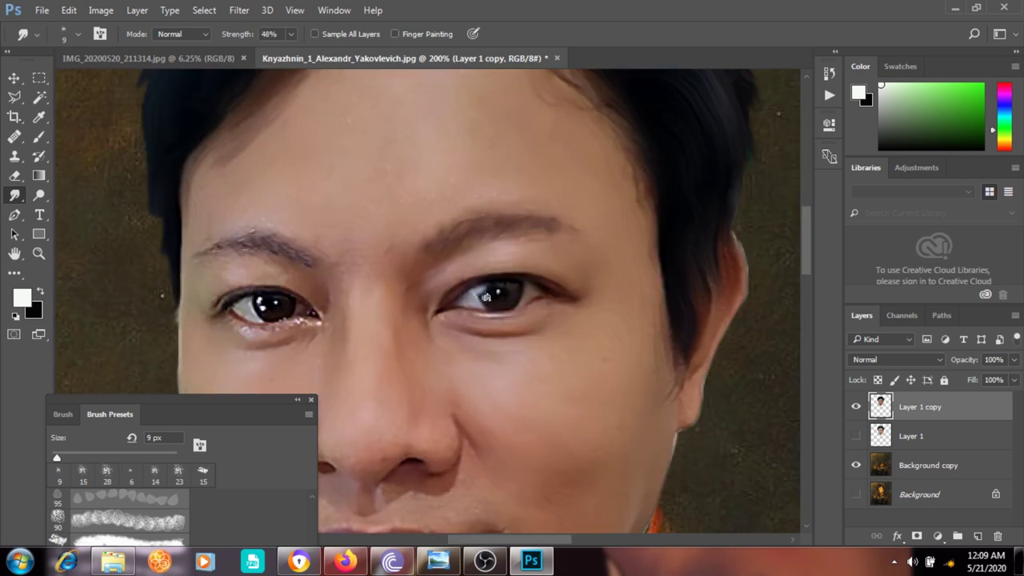
scroll(512, 320, "down", 3)
scroll(575, 328, "up", 1)
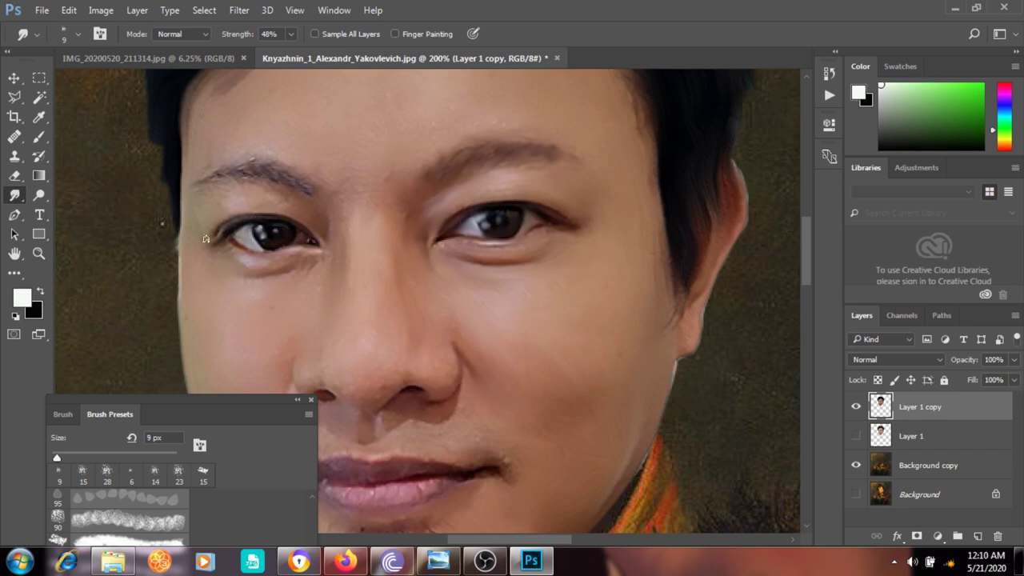
scroll(358, 328, "up", 2)
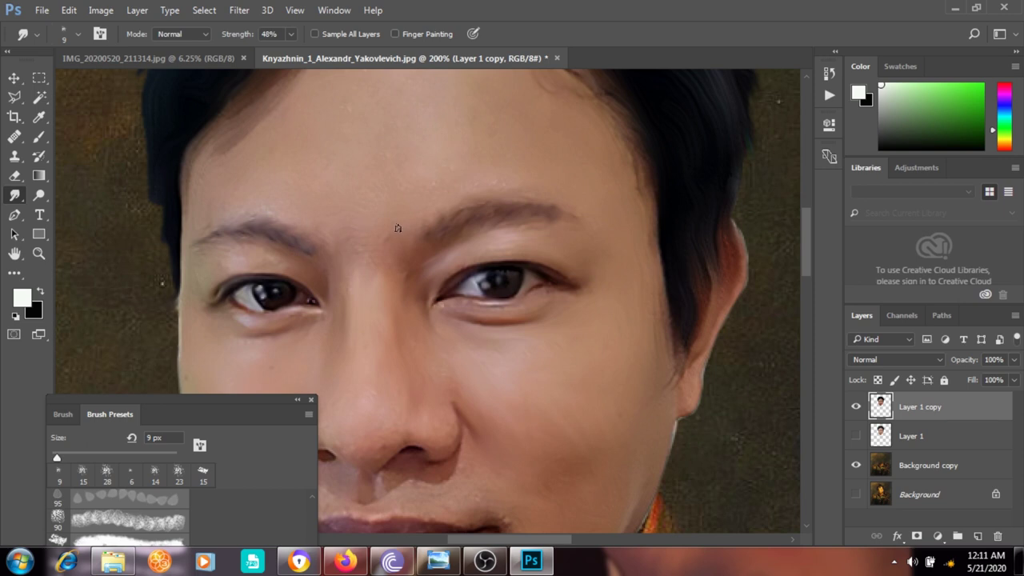
scroll(385, 162, "down", 2)
scroll(350, 193, "down", 4)
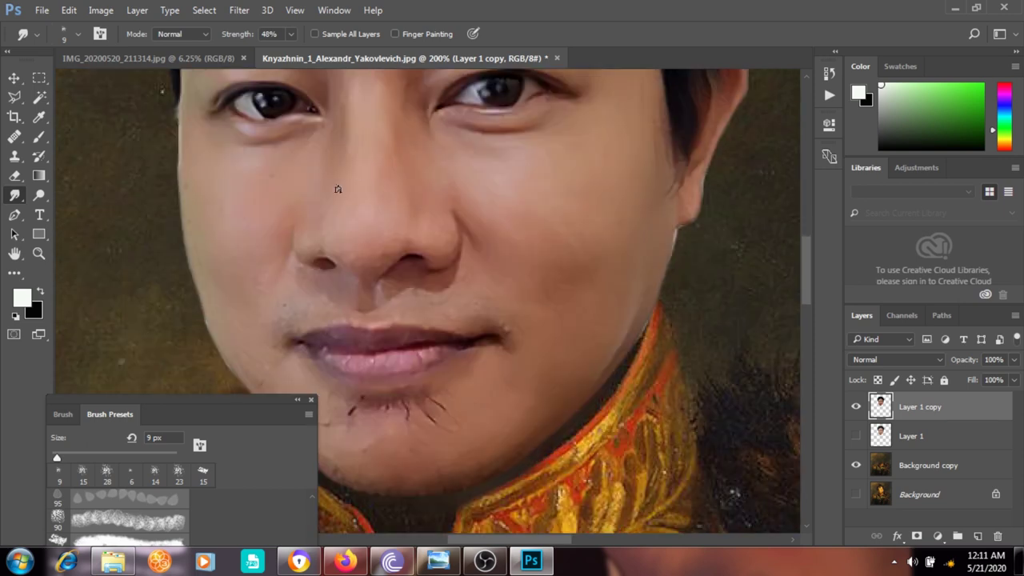
scroll(313, 213, "down", 2)
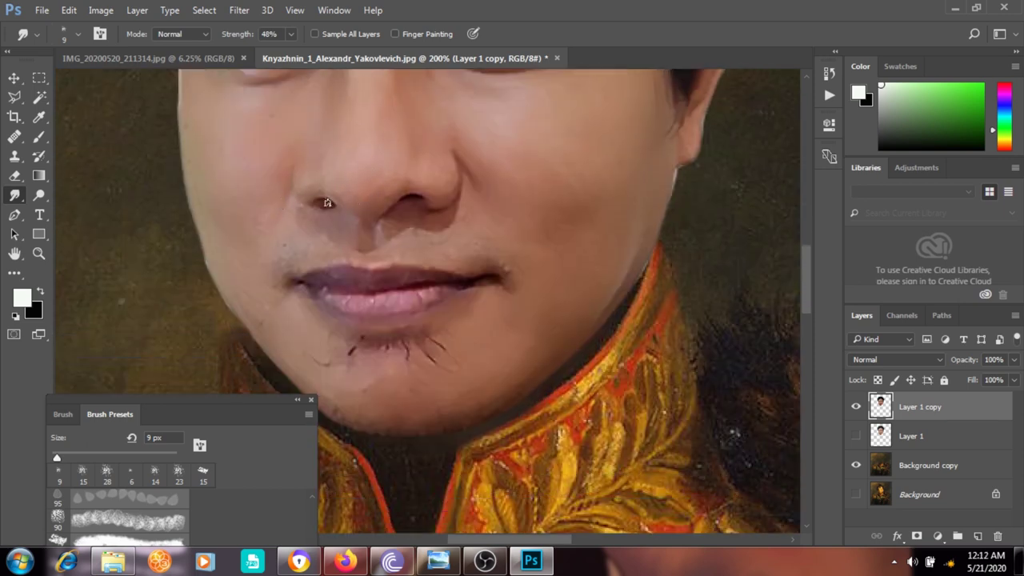
scroll(335, 243, "down", 1)
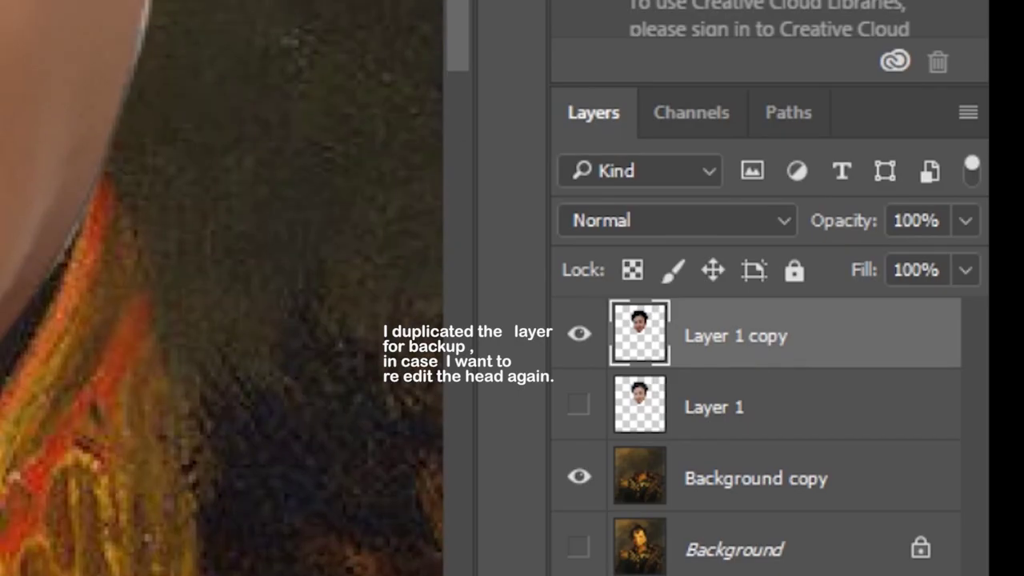
scroll(222, 288, "down", 4)
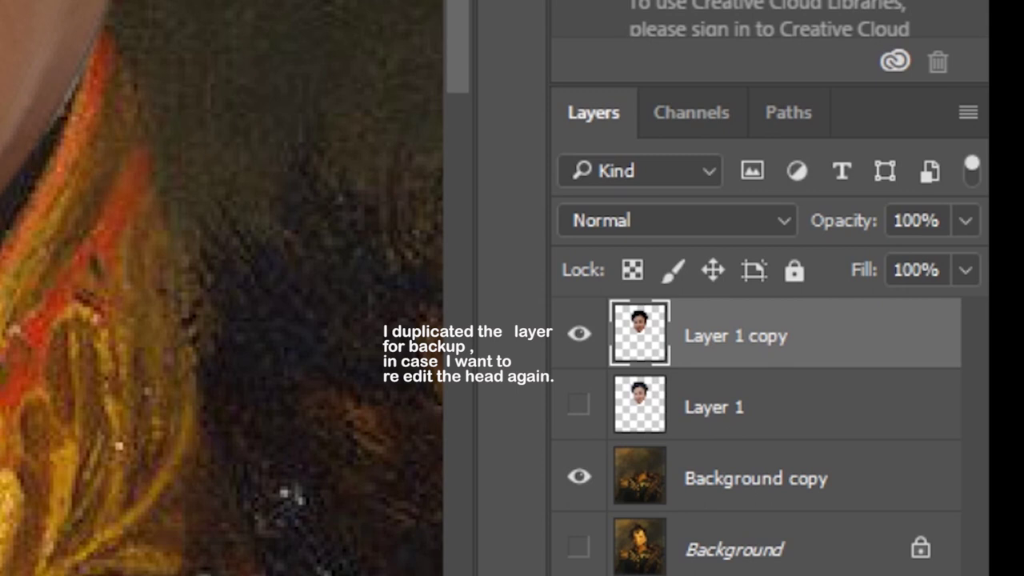
scroll(513, 382, "down", 2)
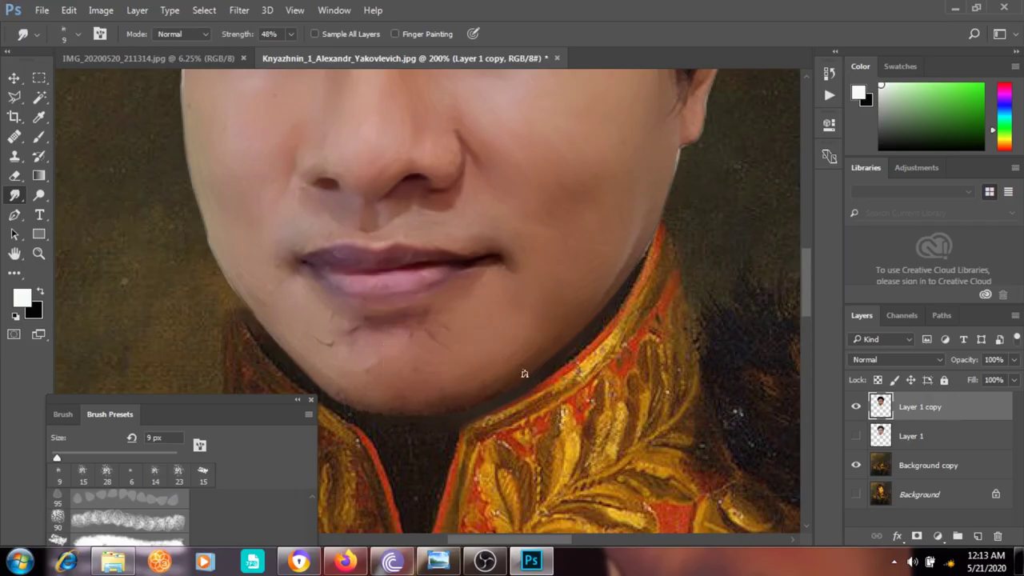
scroll(544, 316, "up", 2)
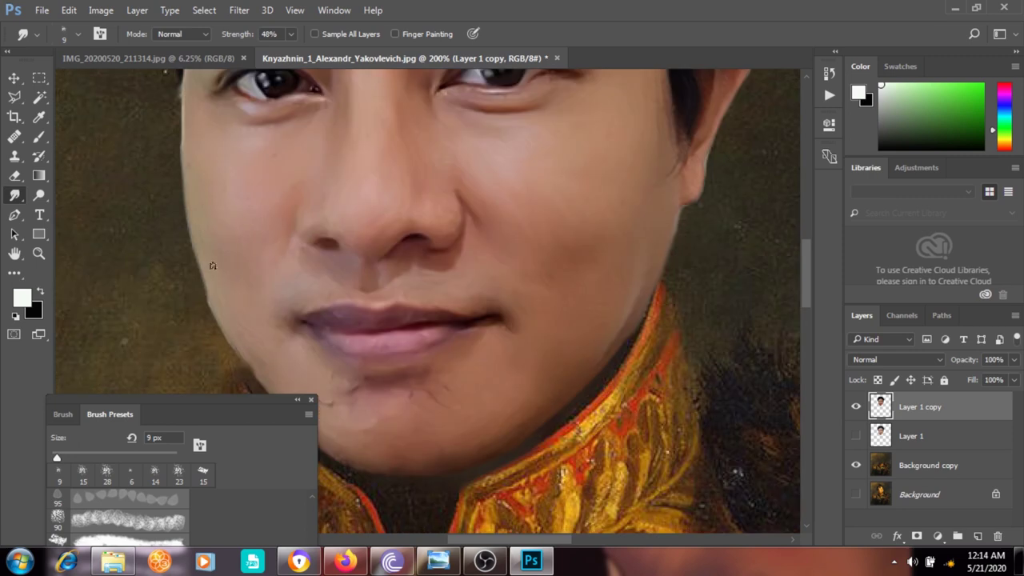
scroll(434, 171, "down", 2)
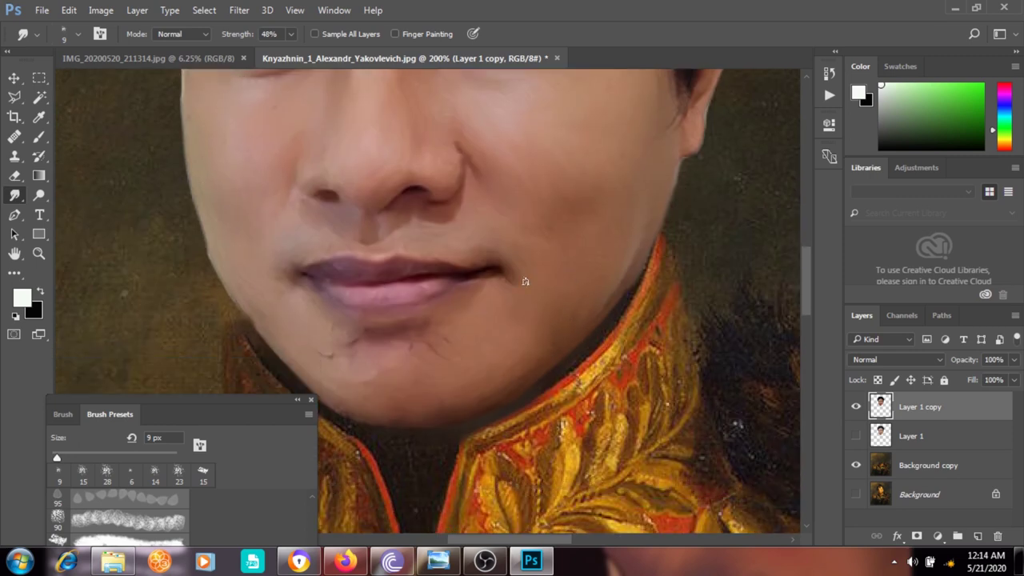
scroll(681, 336, "up", 2)
key("p")
scroll(720, 240, "up", 1)
Trace the right ear and jaw line with the Pen and make a 1 px feathered selection
left_click(746, 212)
left_click(749, 247)
scroll(706, 304, "down", 1)
left_click(705, 308)
left_click(703, 329)
left_click(694, 346)
scroll(679, 376, "down", 1)
left_click(681, 304)
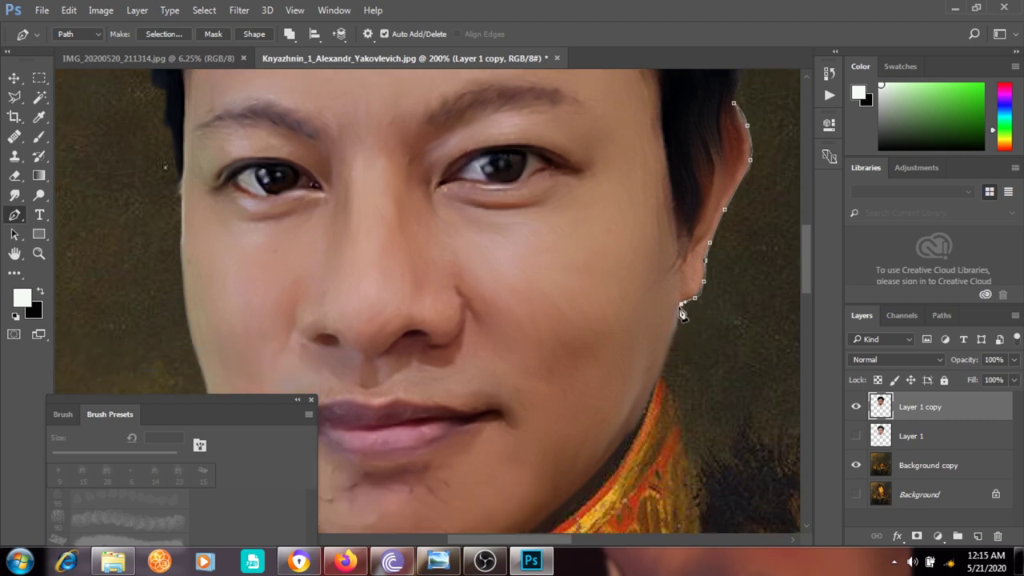
left_click(669, 341)
left_click(655, 386)
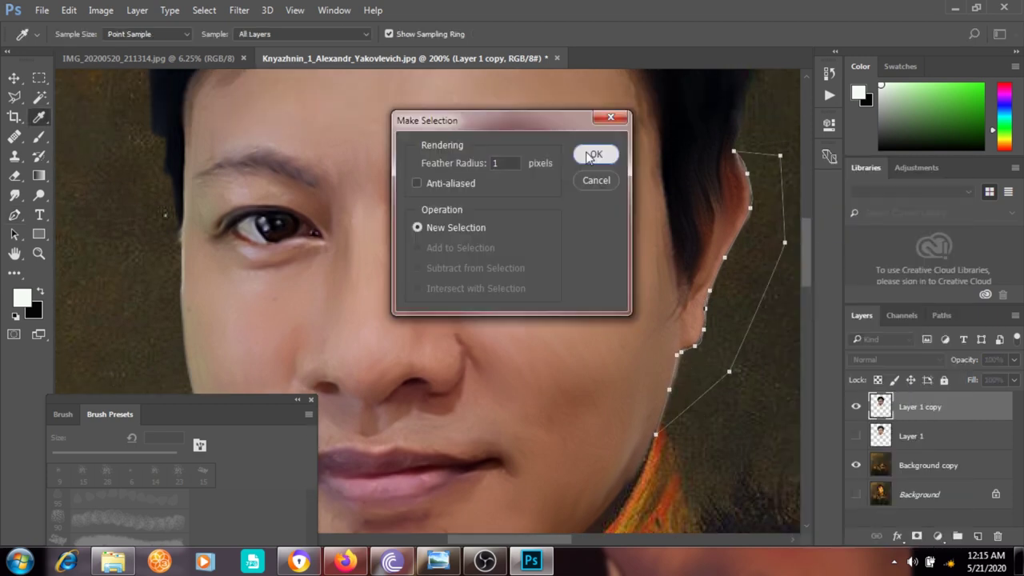
left_click(590, 157)
Switch to the Smudge tool with a 23 px brush preset and zoom out to the whole portrait
scroll(543, 279, "up", 2)
key("r")
scroll(434, 240, "up", 2)
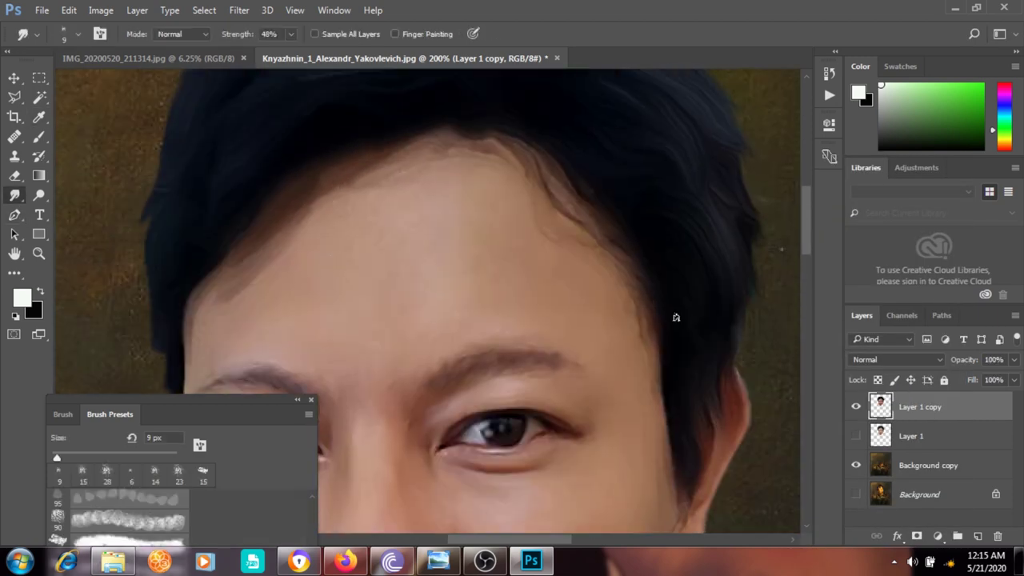
left_click(76, 36)
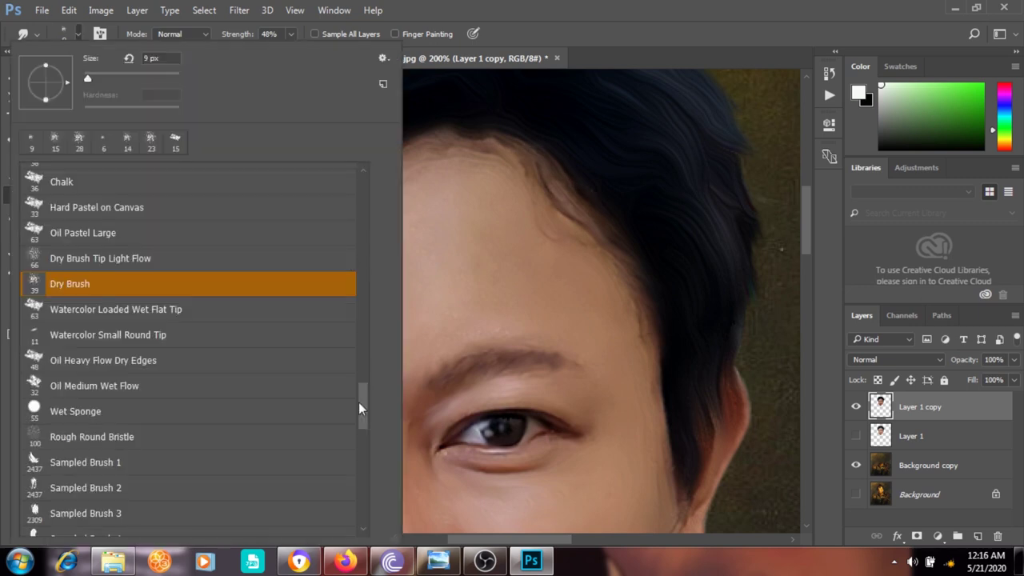
scroll(120, 320, "up", 10)
double_click(150, 142)
scroll(685, 297, "down", 3)
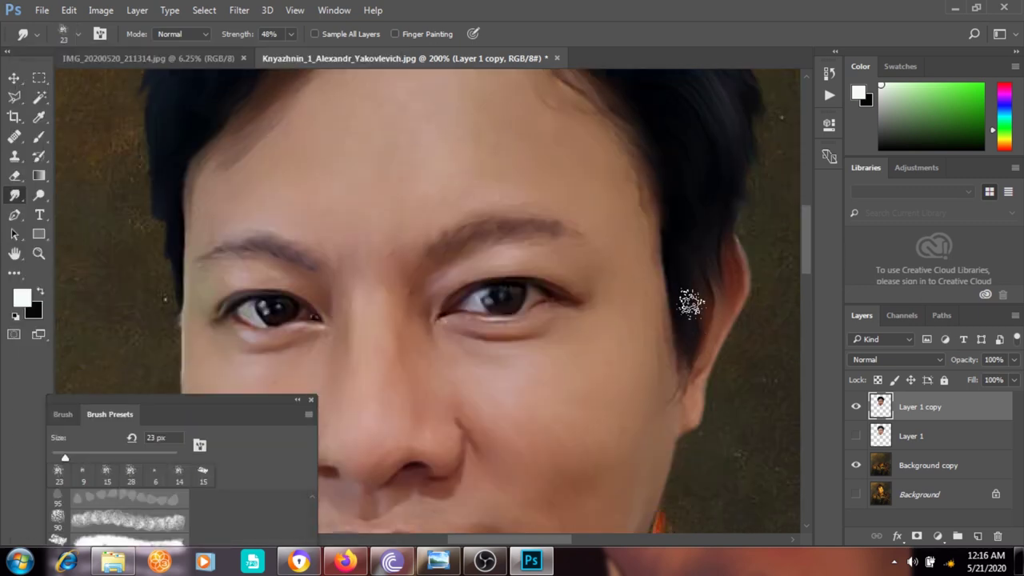
scroll(270, 297, "up", 1)
scroll(435, 274, "down", 2)
scroll(434, 326, "down", 2)
scroll(434, 326, "down", 1)
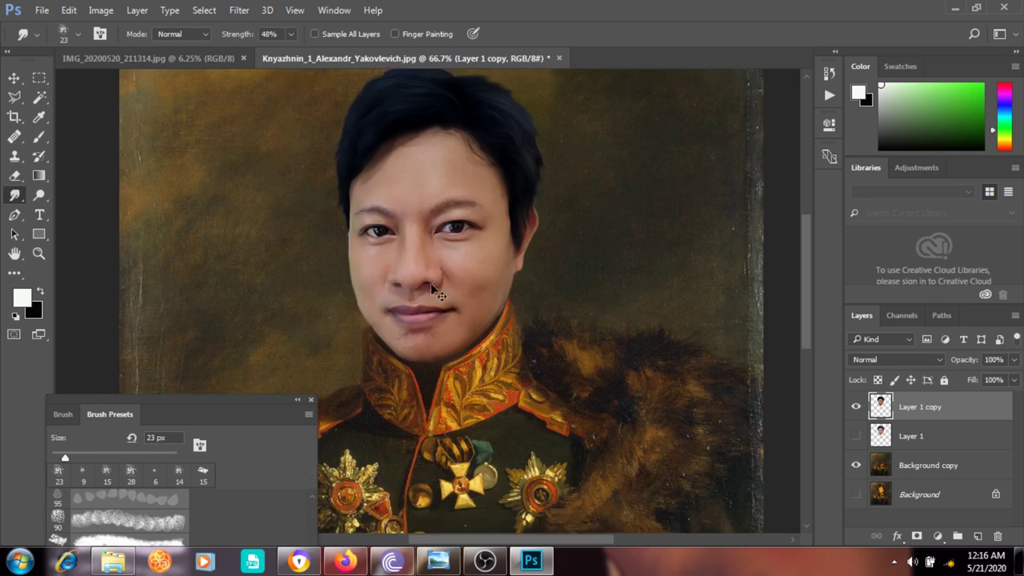
scroll(433, 325, "up", 1)
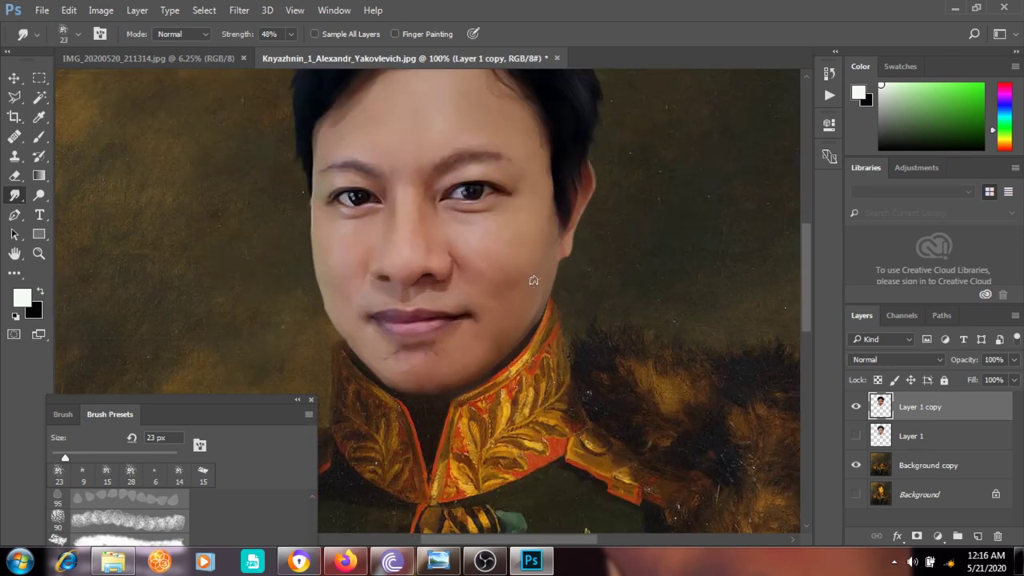
scroll(438, 383, "down", 1)
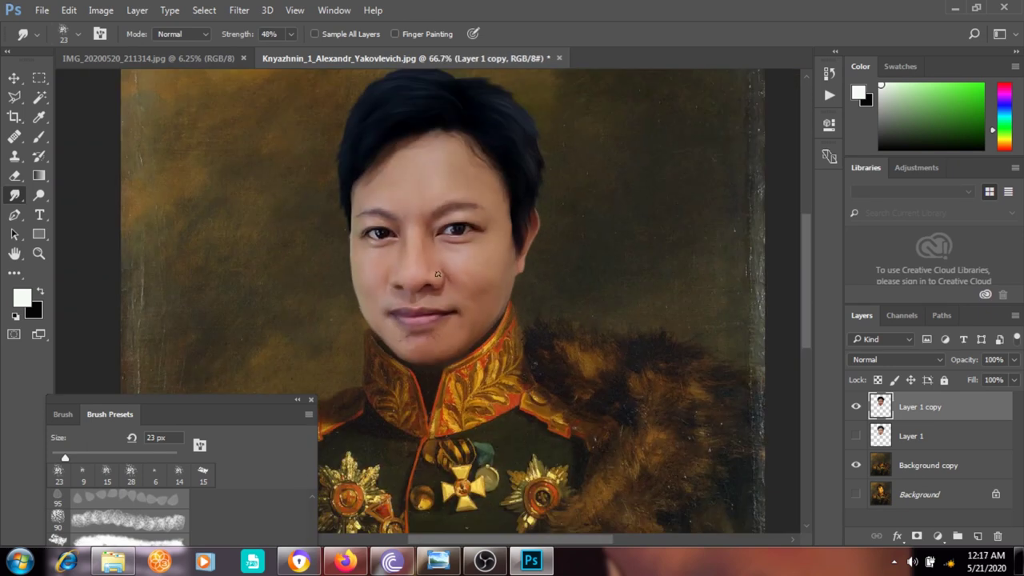
key("ctrl+minus")
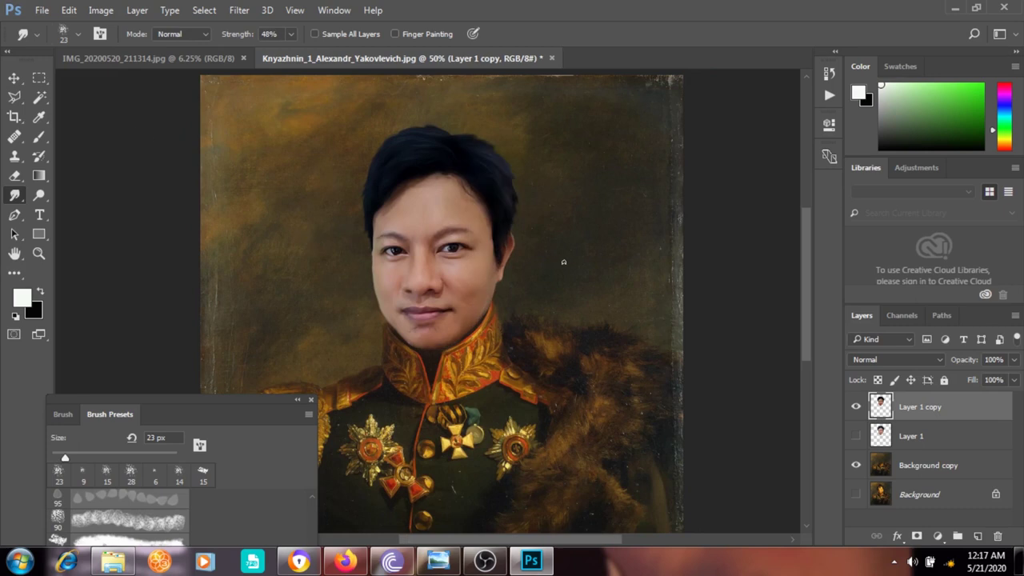
Apply a custom Curves adjustment that pulls the midtones down to darken the face copy
left_click(101, 10)
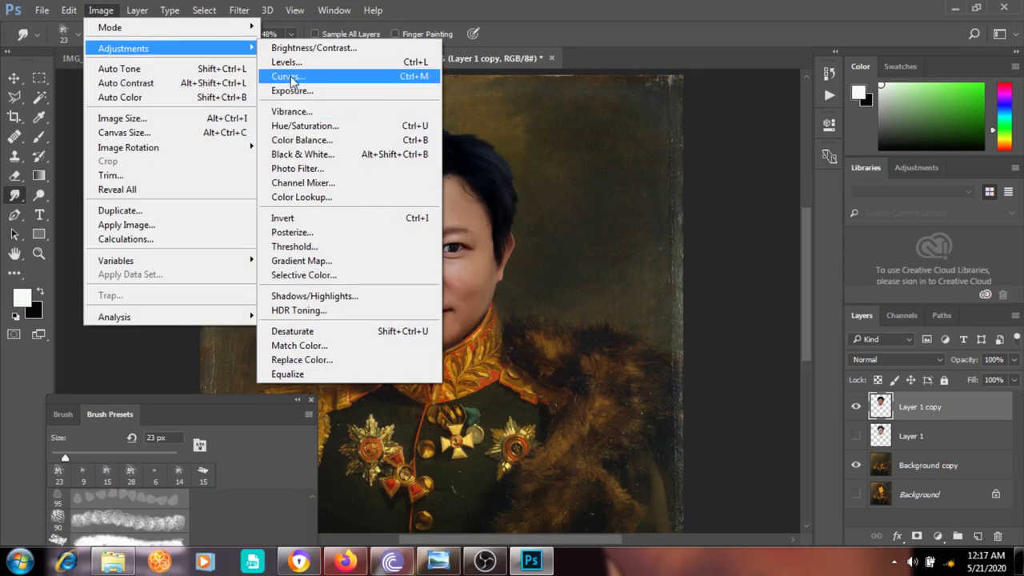
mouse_move(123, 48)
left_click(281, 73)
left_click_drag(591, 89, 895, 106)
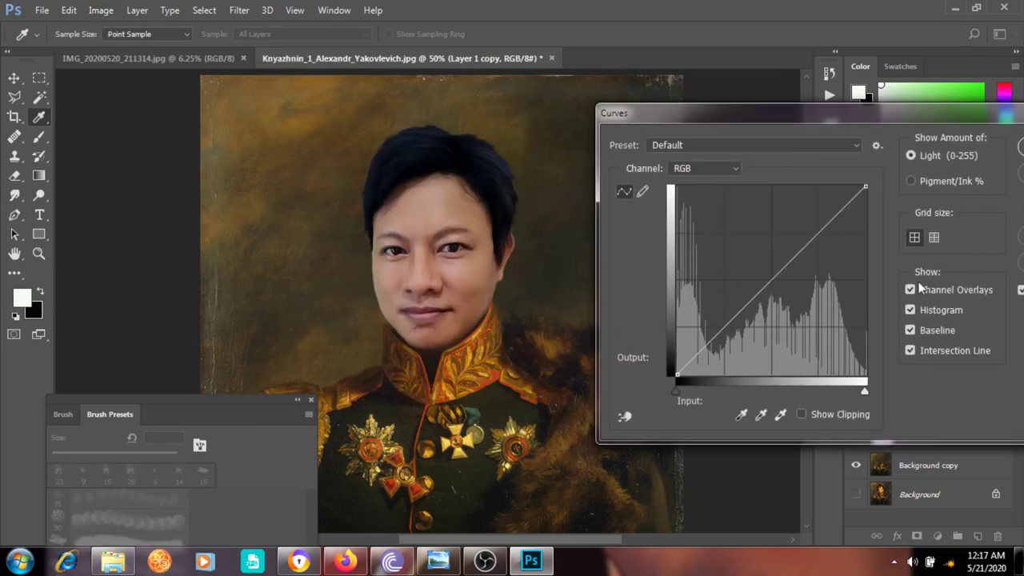
left_click(822, 240)
left_click_drag(822, 240, 825, 254)
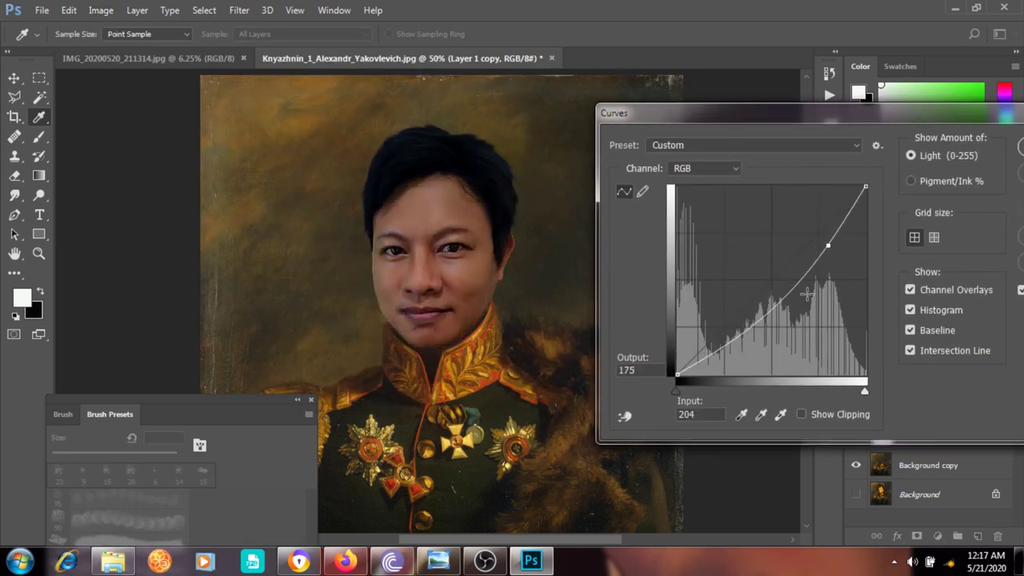
left_click(752, 328)
left_click_drag(827, 245, 824, 242)
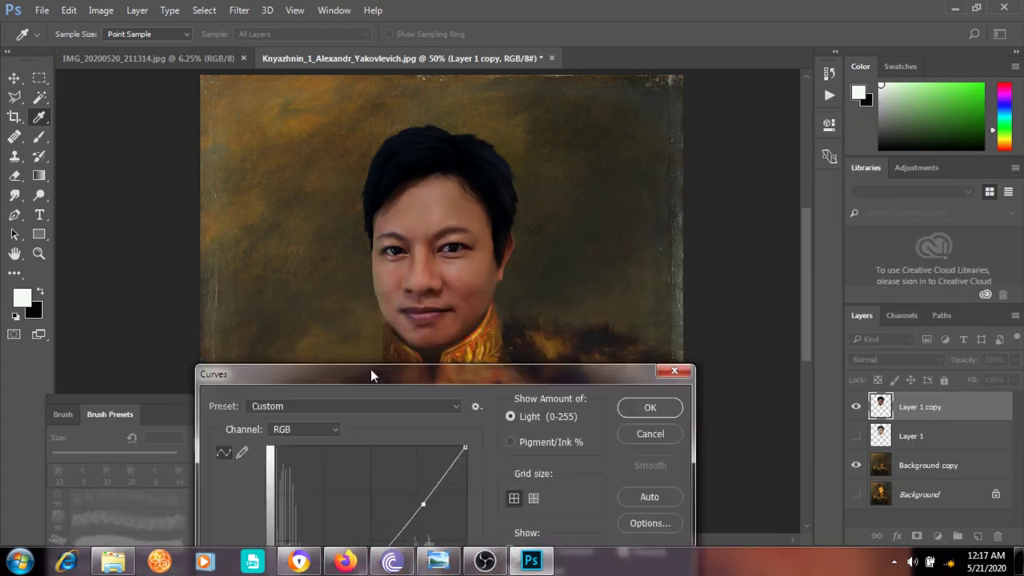
left_click_drag(778, 118, 685, 146)
left_click(967, 174)
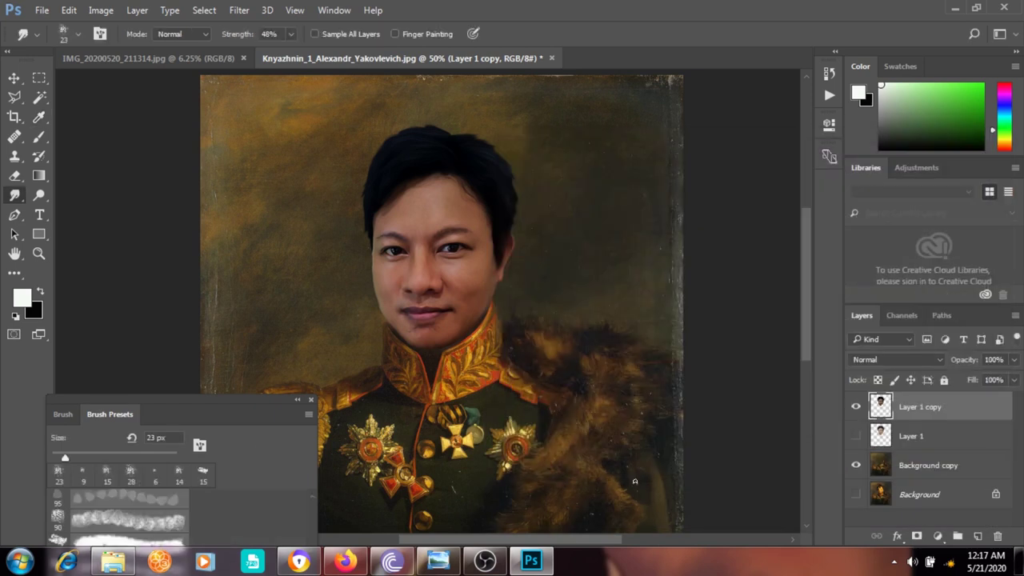
key("ctrl+plus")
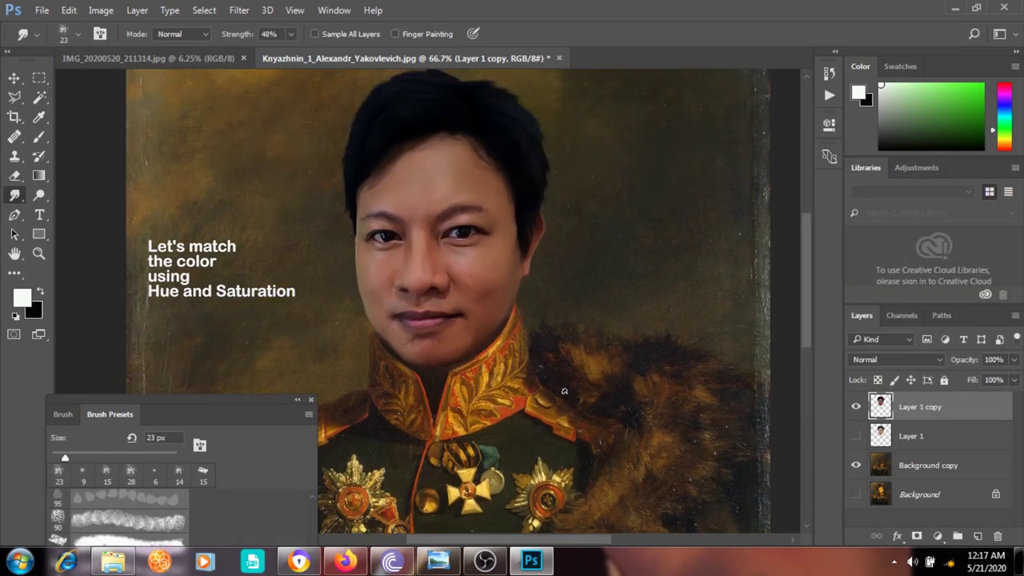
Apply Hue/Saturation with Hue +14 and Saturation +37 to the face, then zoom in to inspect it
left_click(101, 10)
mouse_move(123, 48)
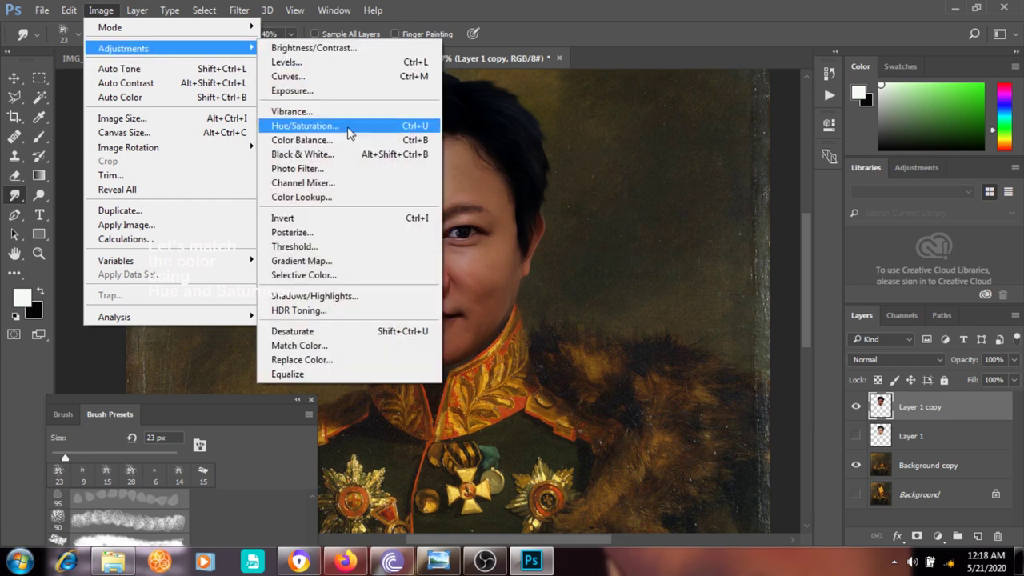
left_click(352, 126)
left_click(857, 268)
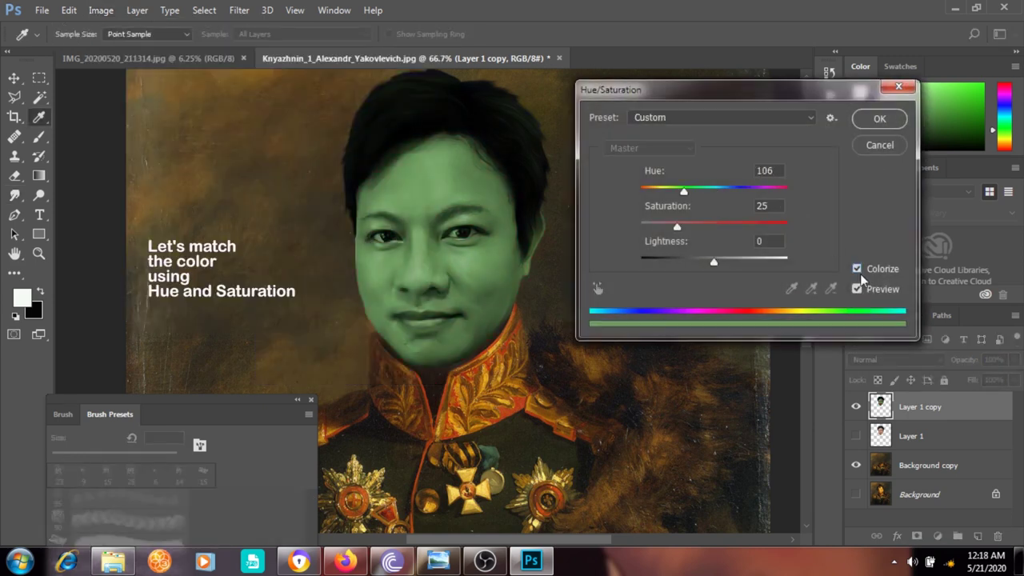
mouse_move(714, 191)
left_mouse_down()
mouse_move(683, 192)
mouse_move(774, 190)
mouse_move(711, 192)
mouse_move(727, 192)
left_mouse_up()
left_click_drag(714, 227, 740, 228)
left_click_drag(727, 192, 725, 189)
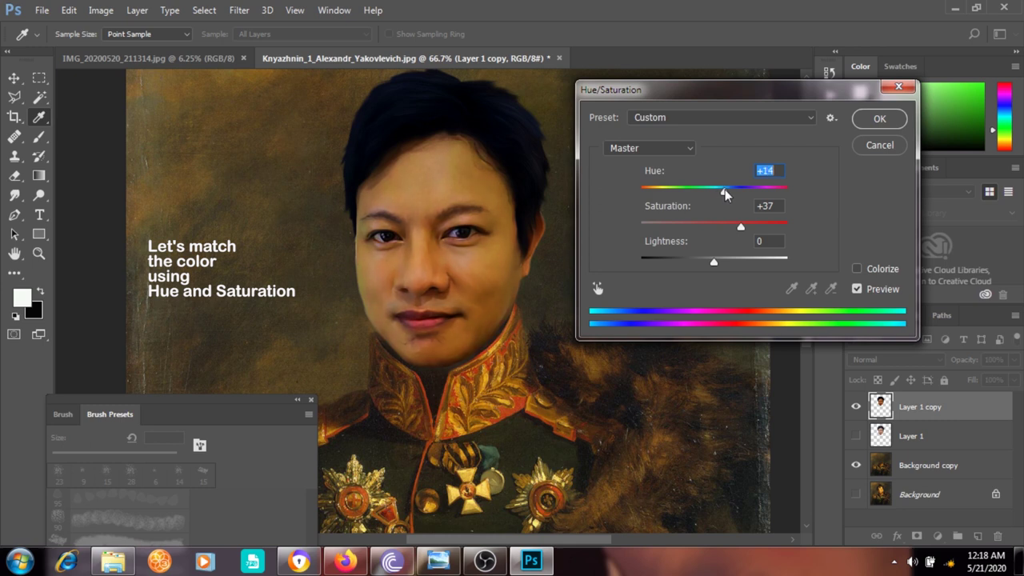
left_click(739, 228)
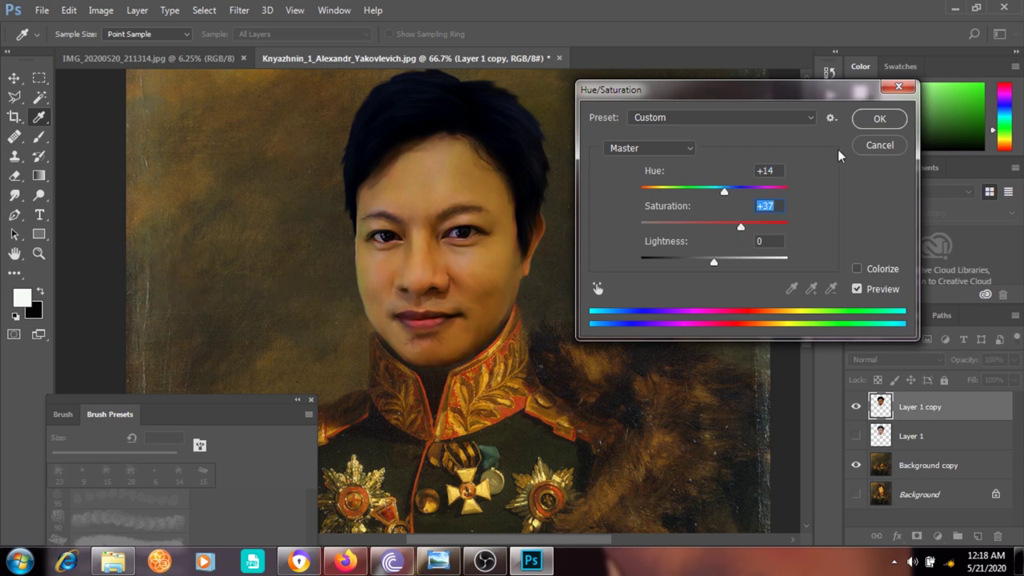
left_click(879, 119)
key("ctrl+minus")
key("ctrl+minus")
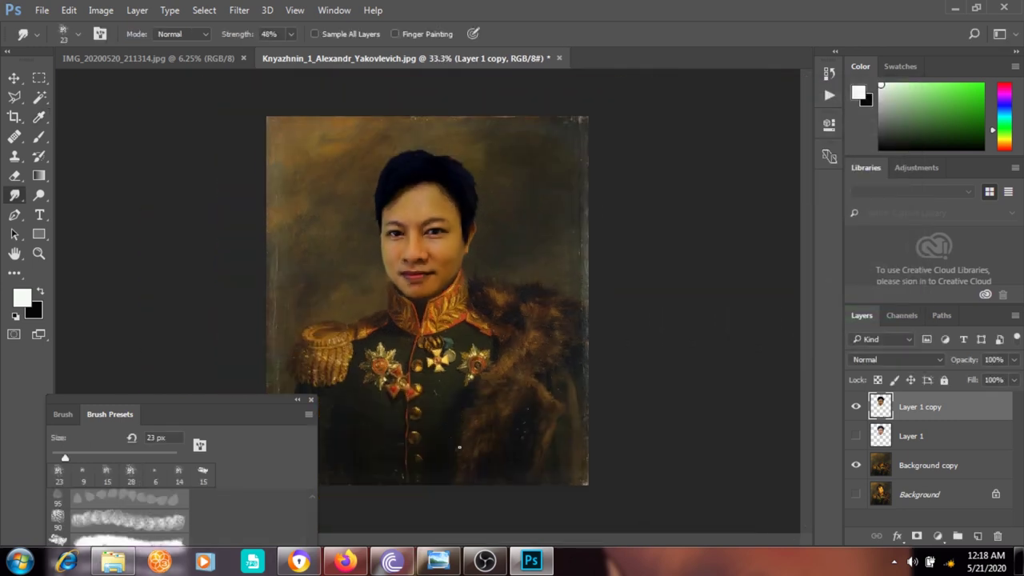
key("ctrl+plus")
key("ctrl+plus")
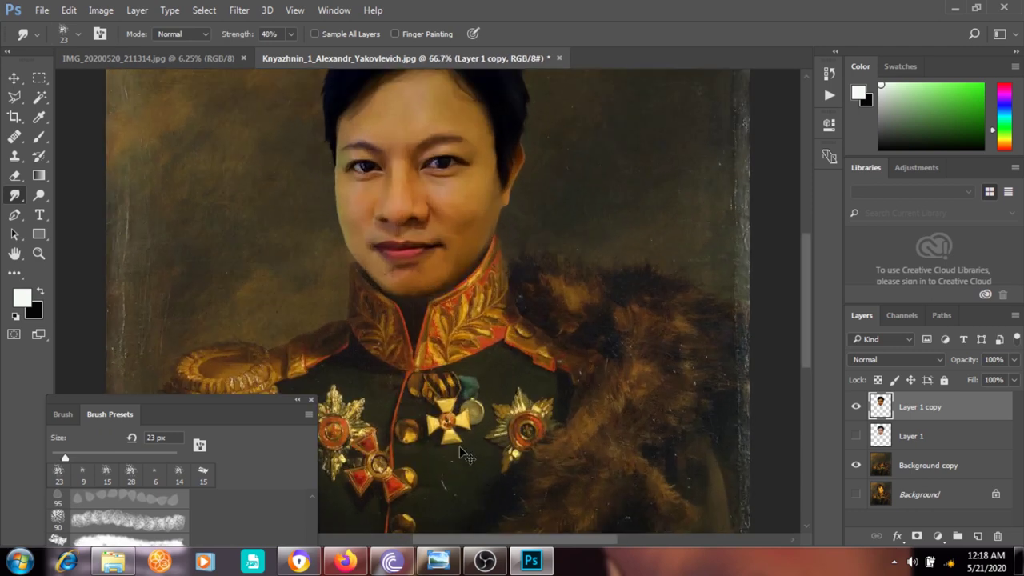
key("ctrl+plus")
scroll(455, 400, "up", 2)
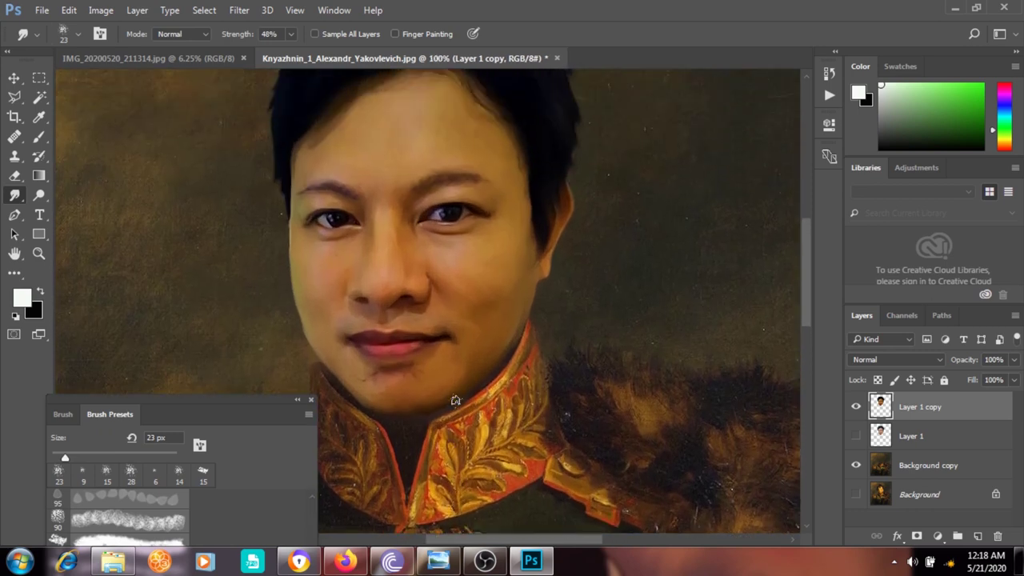
Apply Smart Sharpen to the face copy: Amount 266%, Radius 2.2 px, Reduce Noise 30%
left_click(239, 9)
mouse_move(249, 290)
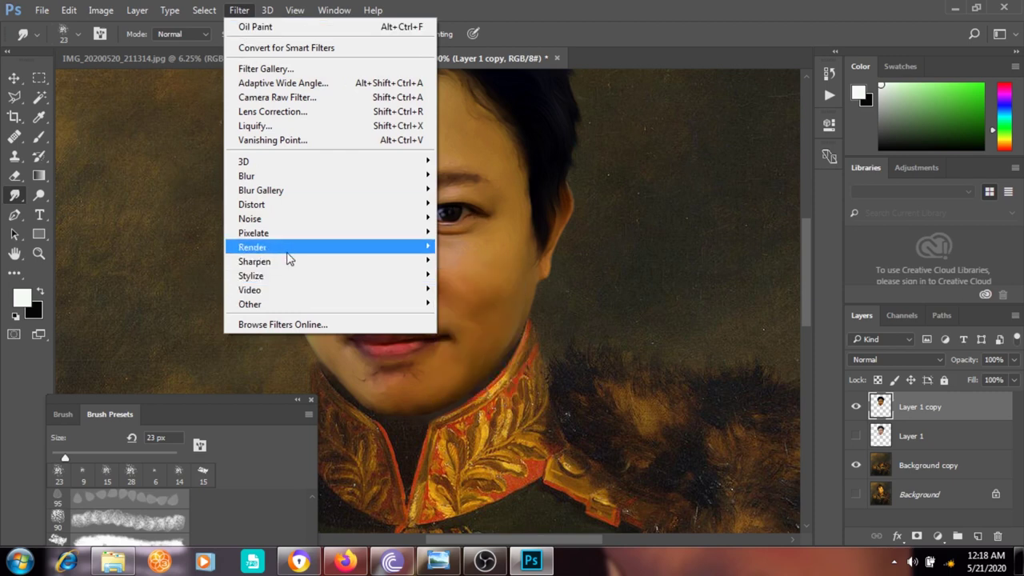
mouse_move(328, 262)
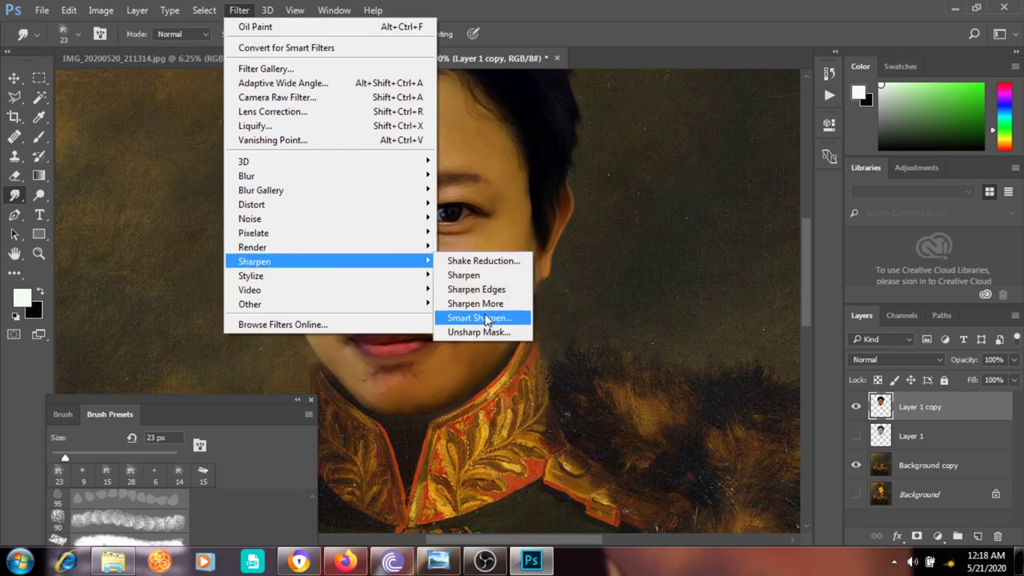
left_click(480, 318)
left_click_drag(515, 116, 844, 265)
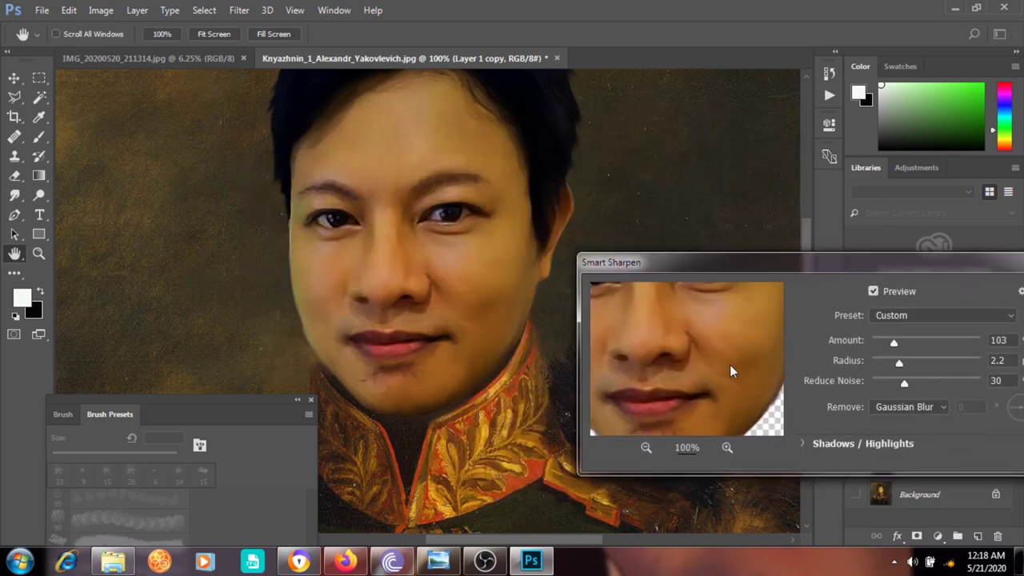
left_click_drag(722, 364, 720, 408)
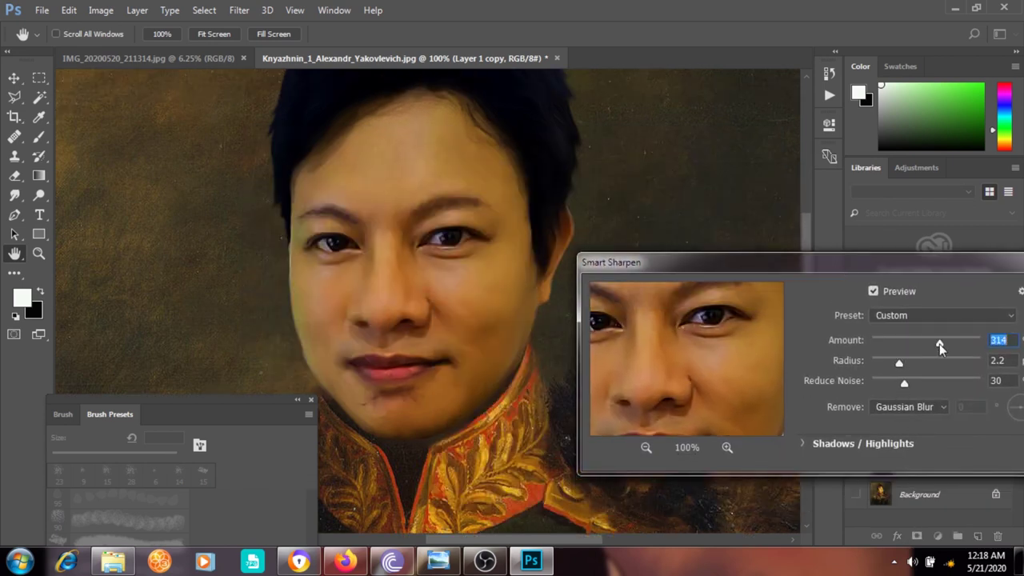
left_click_drag(940, 346, 930, 349)
mouse_move(813, 258)
left_mouse_down()
mouse_move(803, 242)
mouse_move(655, 276)
left_mouse_up()
left_click(919, 311)
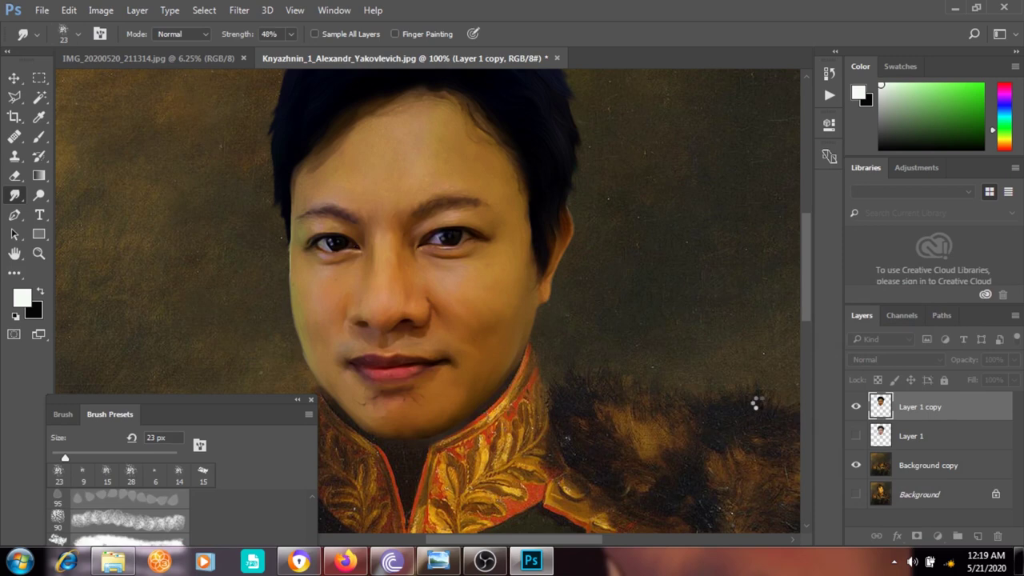
key("ctrl+minus")
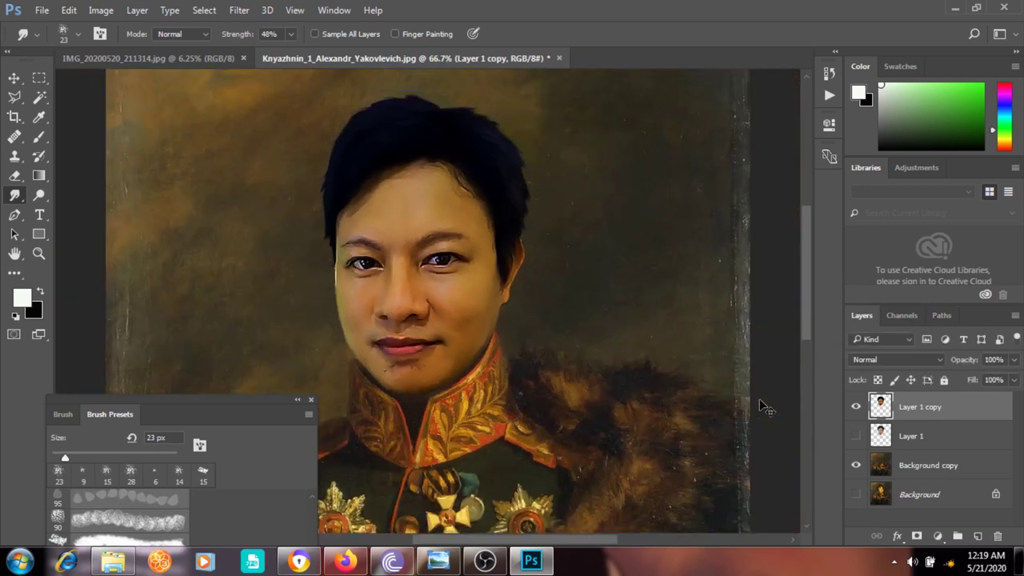
key("ctrl+minus")
key("ctrl+plus")
key("ctrl+plus")
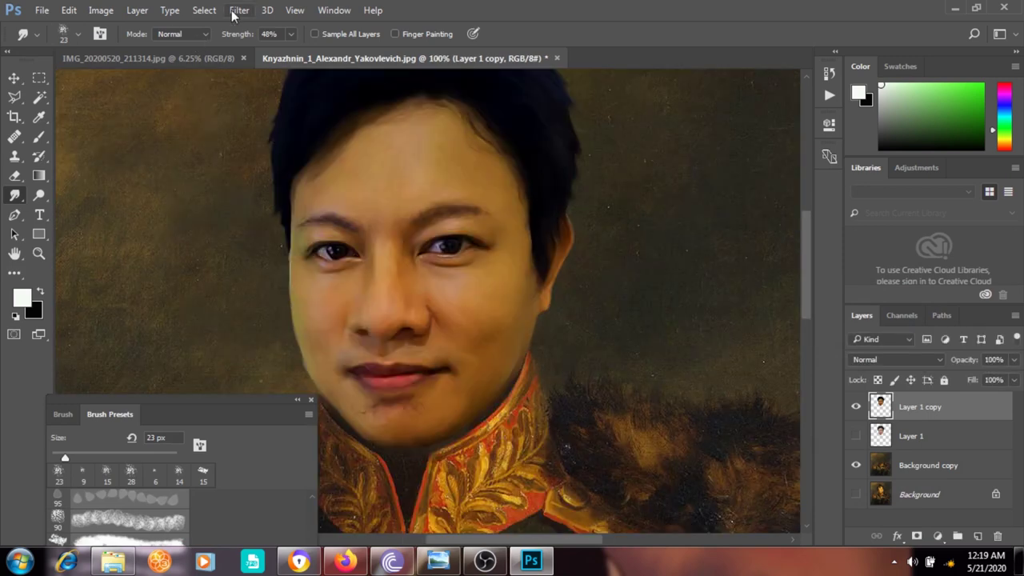
Apply Unsharp Mask to the face at Amount 110% and Radius 3.3 px
left_click(239, 9)
mouse_move(254, 262)
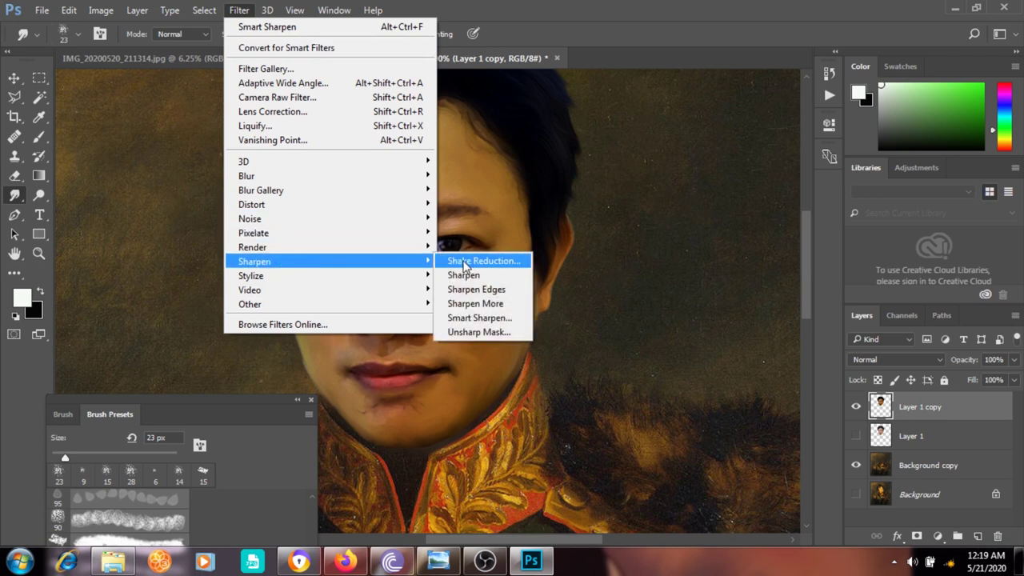
left_click(472, 334)
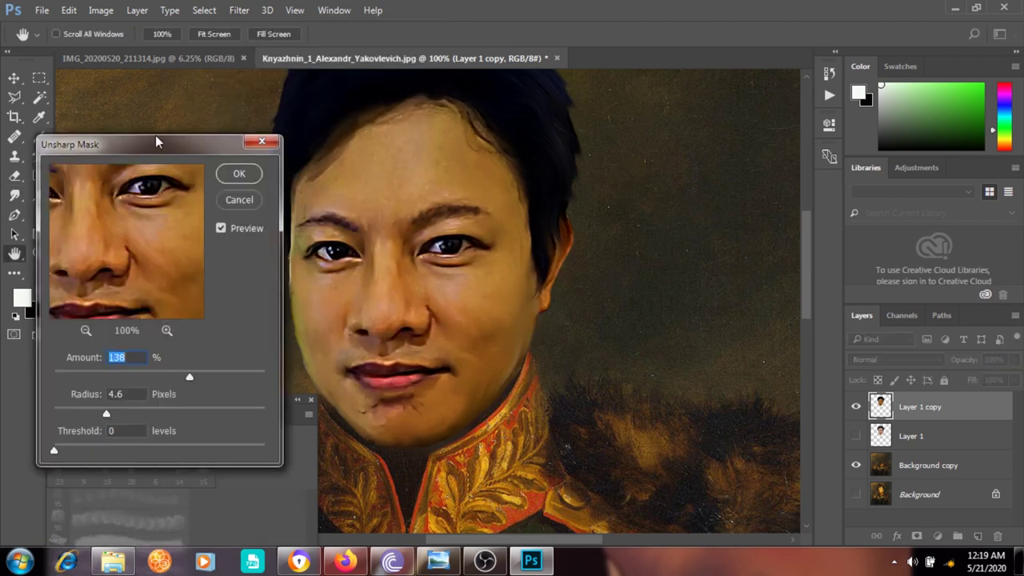
mouse_move(157, 142)
left_mouse_down()
mouse_move(749, 238)
mouse_move(782, 180)
left_mouse_up()
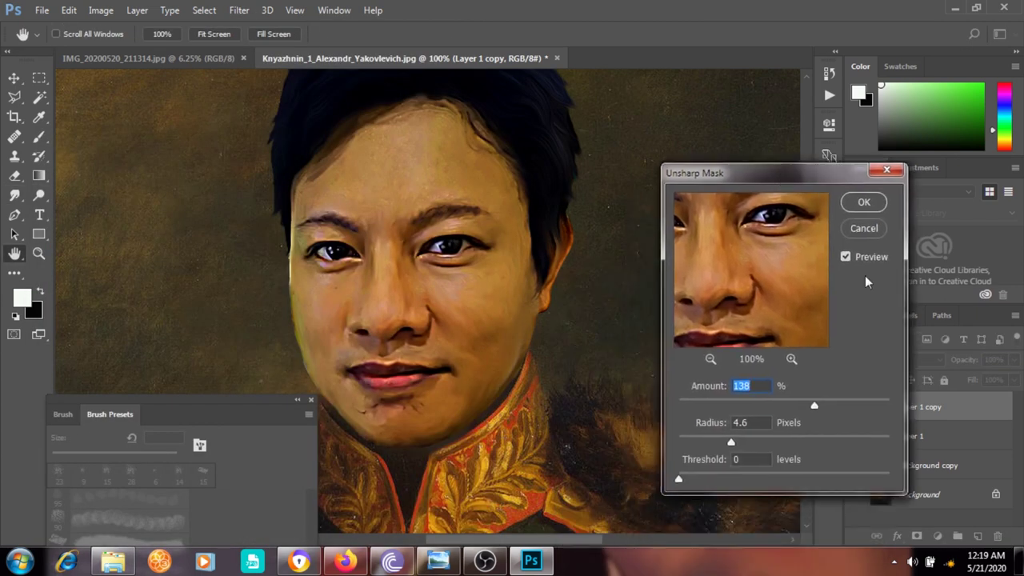
left_click_drag(814, 405, 798, 405)
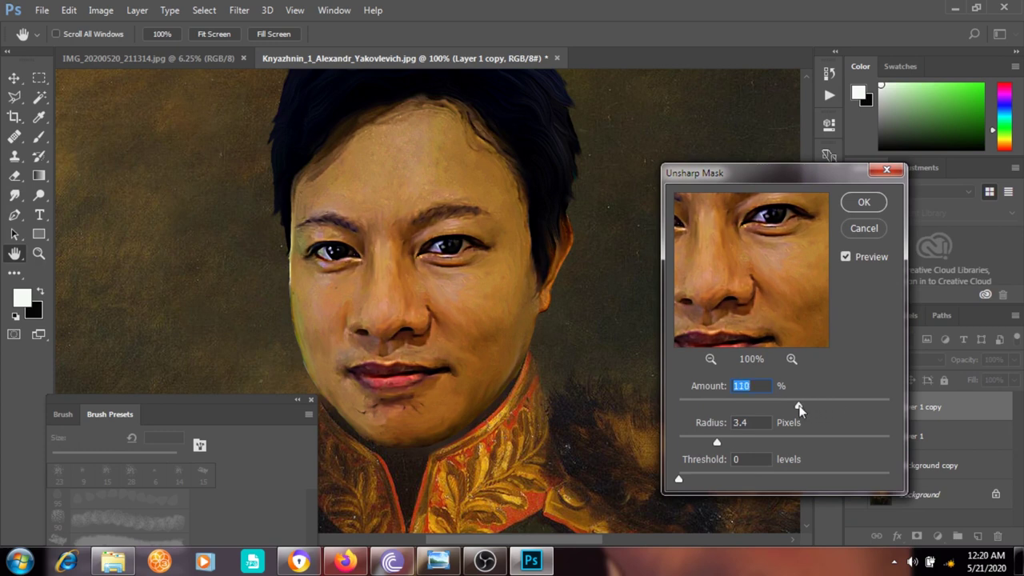
left_click_drag(717, 442, 713, 444)
left_click(866, 204)
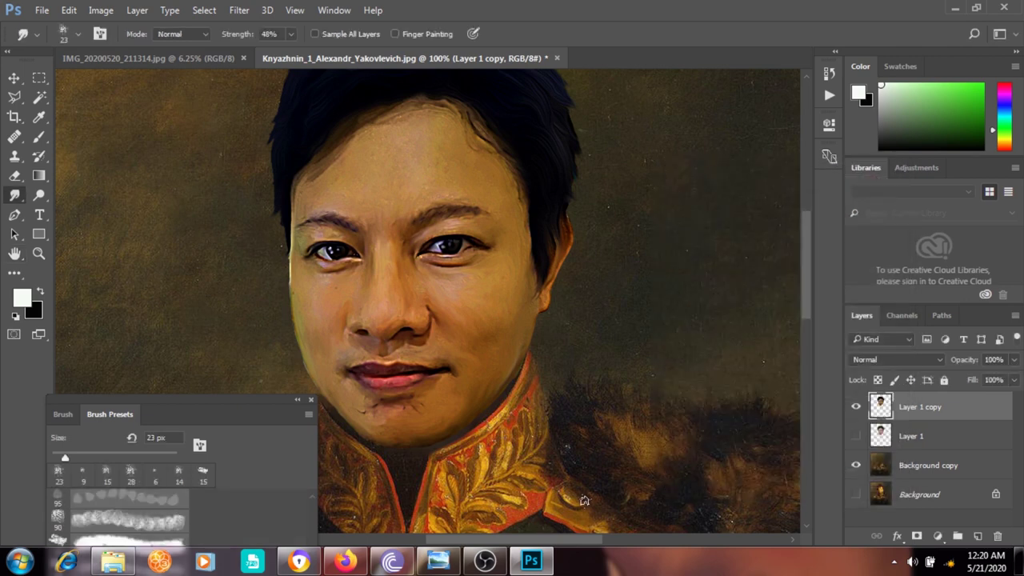
key("ctrl+minus")
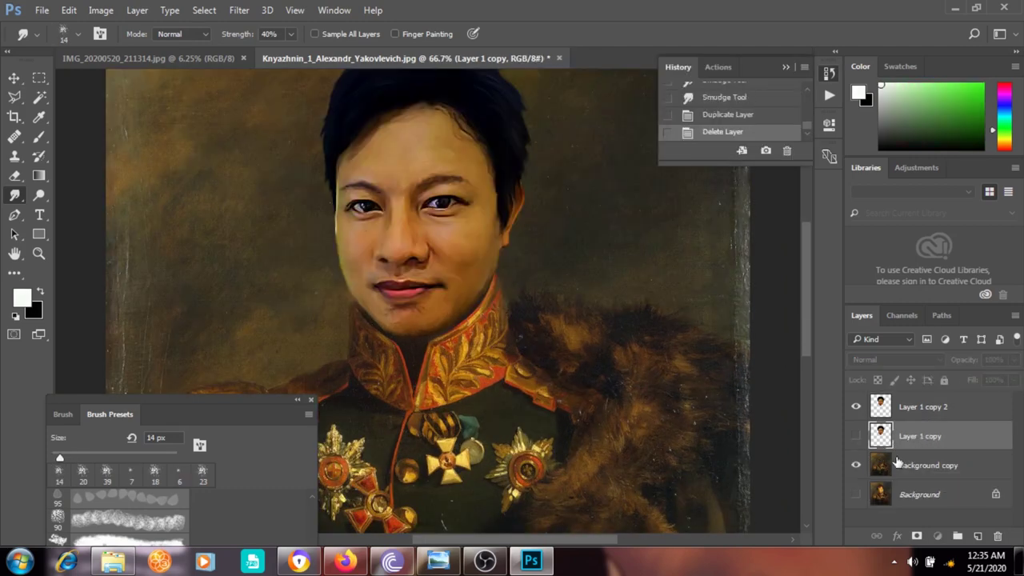
Move Background copy above Layer 1 copy and select Layer 1 copy 2
left_click_drag(893, 468, 898, 435)
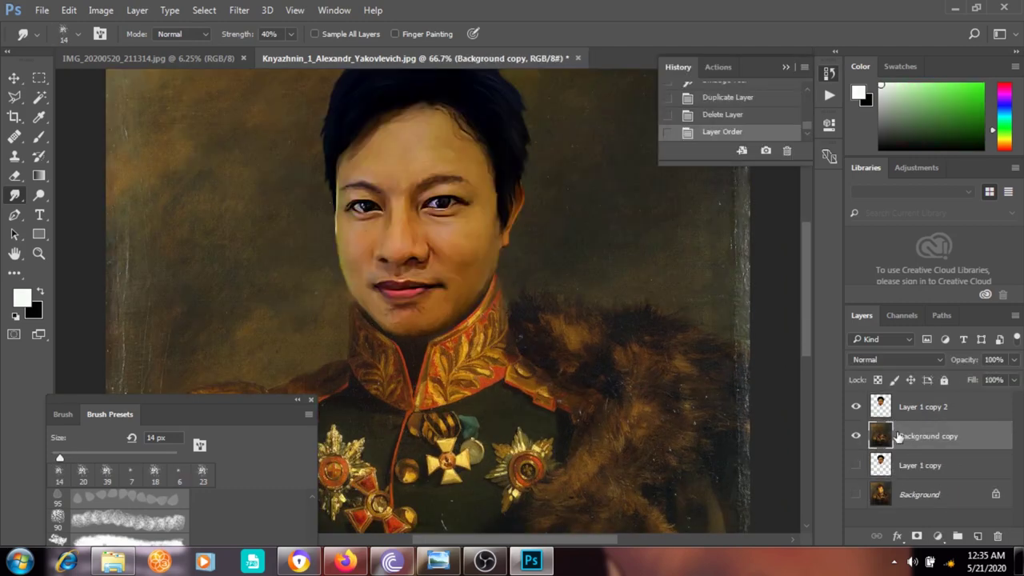
left_click(901, 406)
left_click(874, 354)
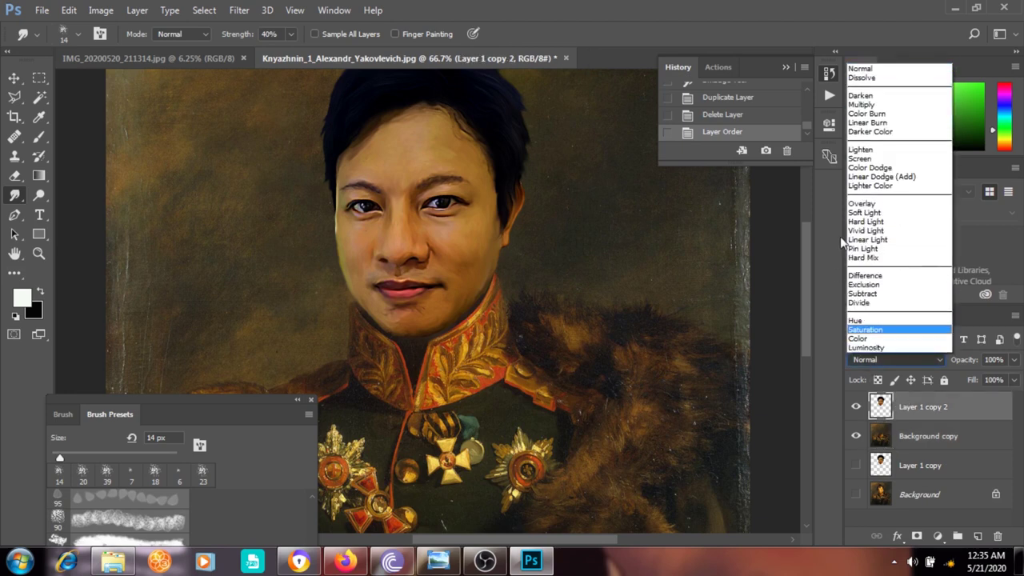
Set Layer 1 copy 2 to Lighten blending and check the merged face at 100% zoom
left_click(862, 149)
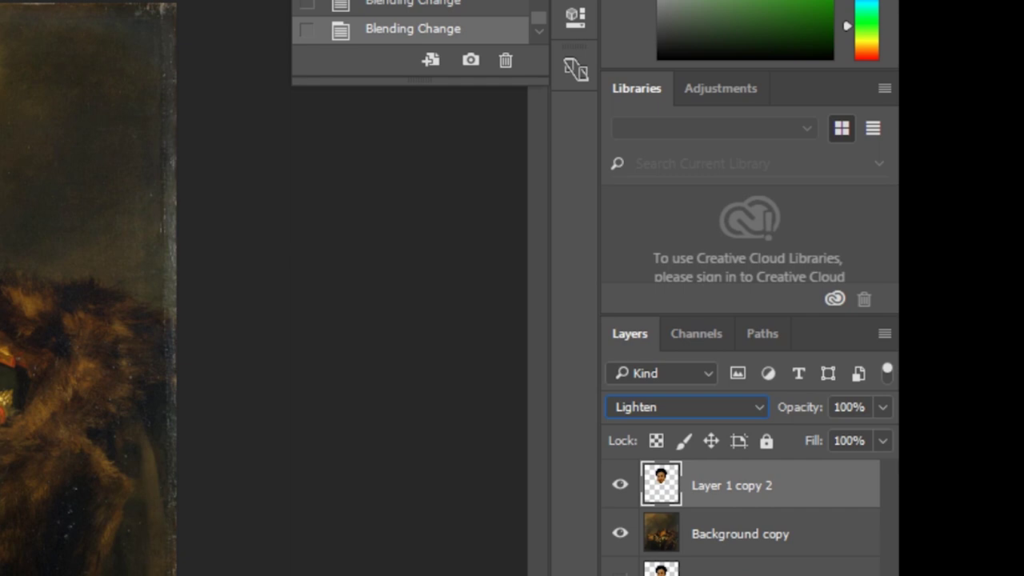
key("ctrl+plus")
key("ctrl+plus")
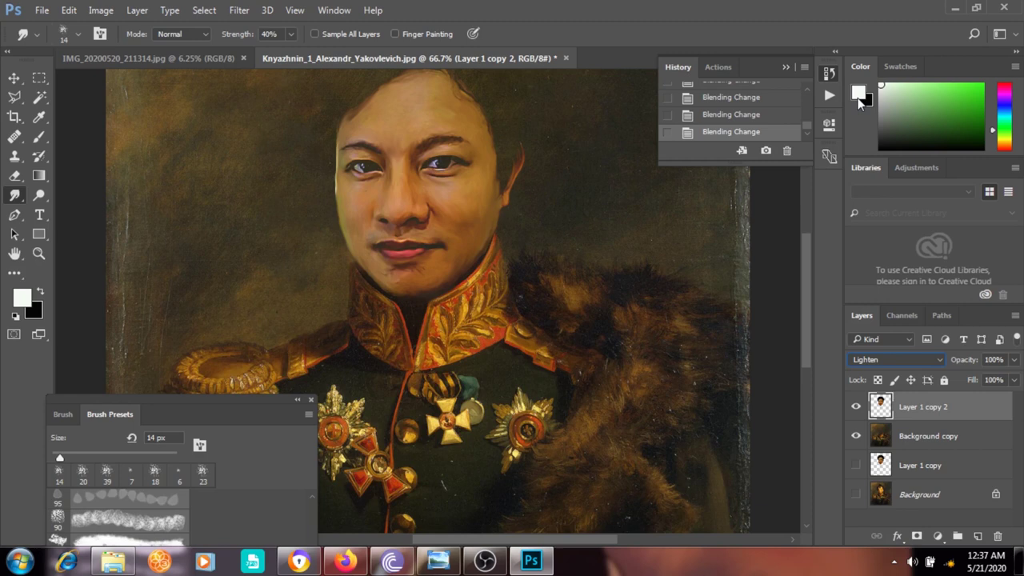
key("ctrl+plus")
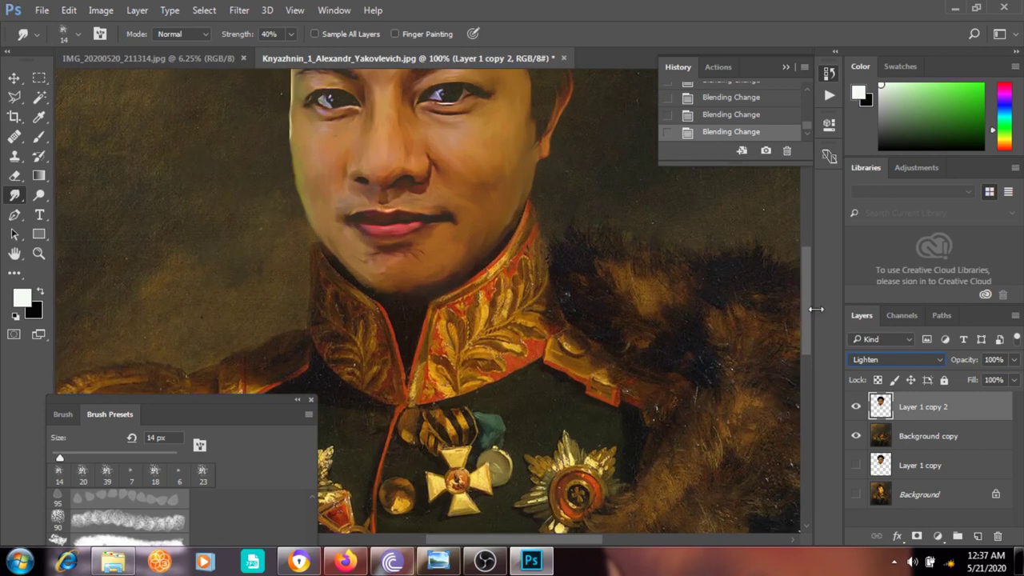
mouse_move(801, 295)
left_mouse_down()
mouse_move(805, 250)
mouse_move(809, 266)
left_mouse_up()
key("ctrl+minus")
key("ctrl+minus")
key("ctrl+minus")
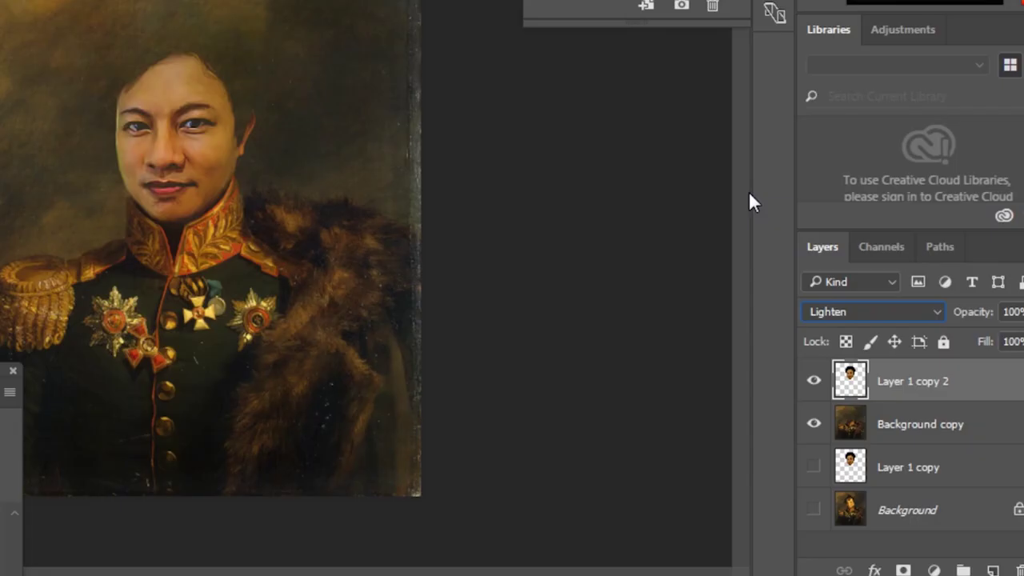
Duplicate Layer 1 copy 2 as Layer 1 copy 3
right_click(926, 388)
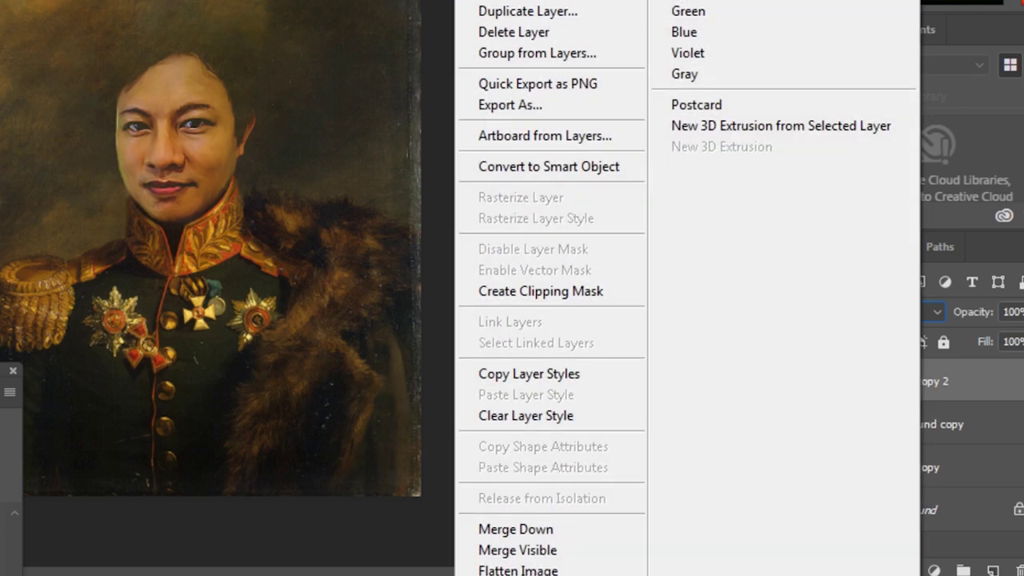
left_click(514, 12)
left_click(504, 25)
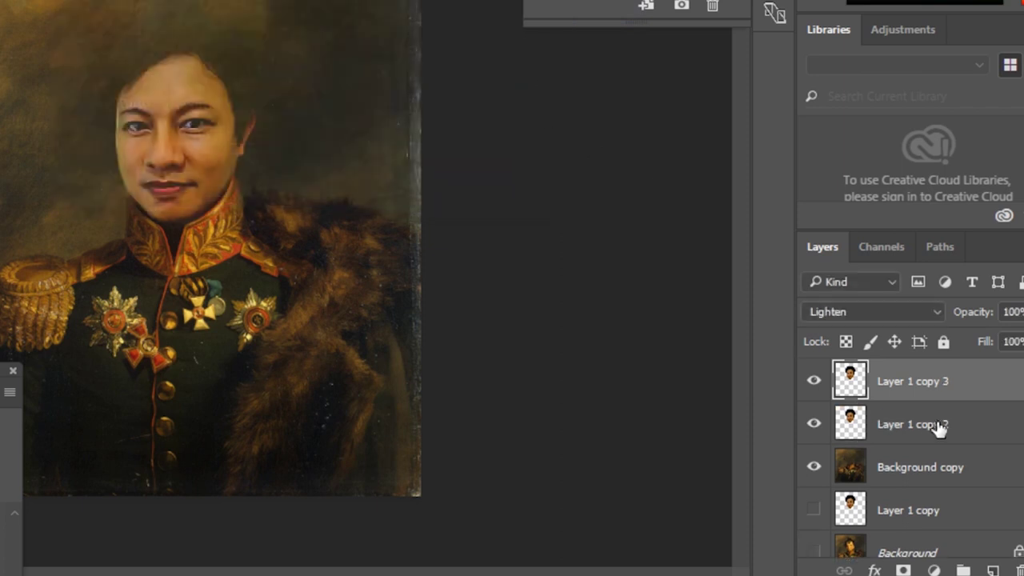
Try brightening blend modes on Layer 1 copy 3, from Screen through Lighter Color
left_click(860, 311)
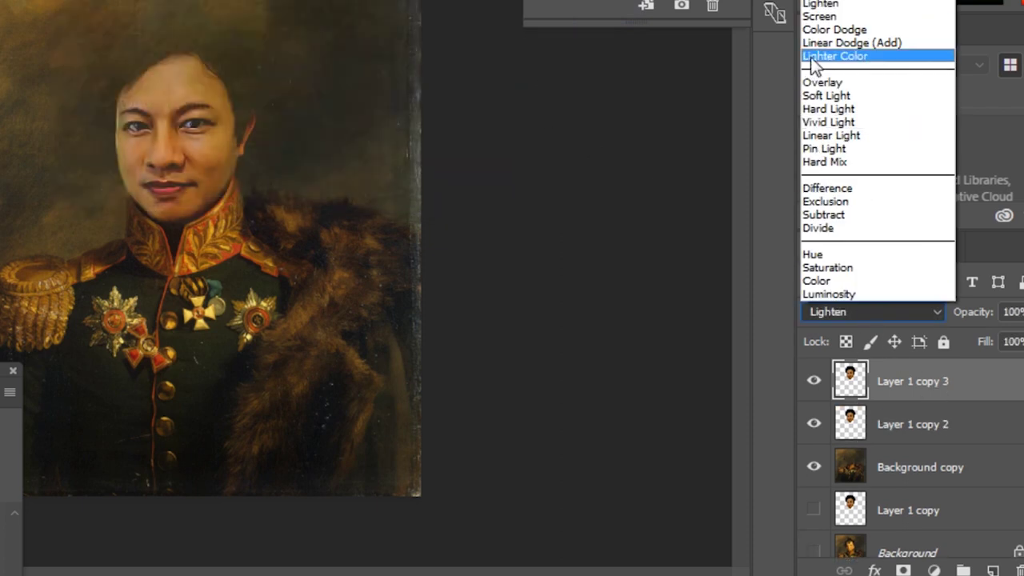
left_click(816, 4)
key("Down")
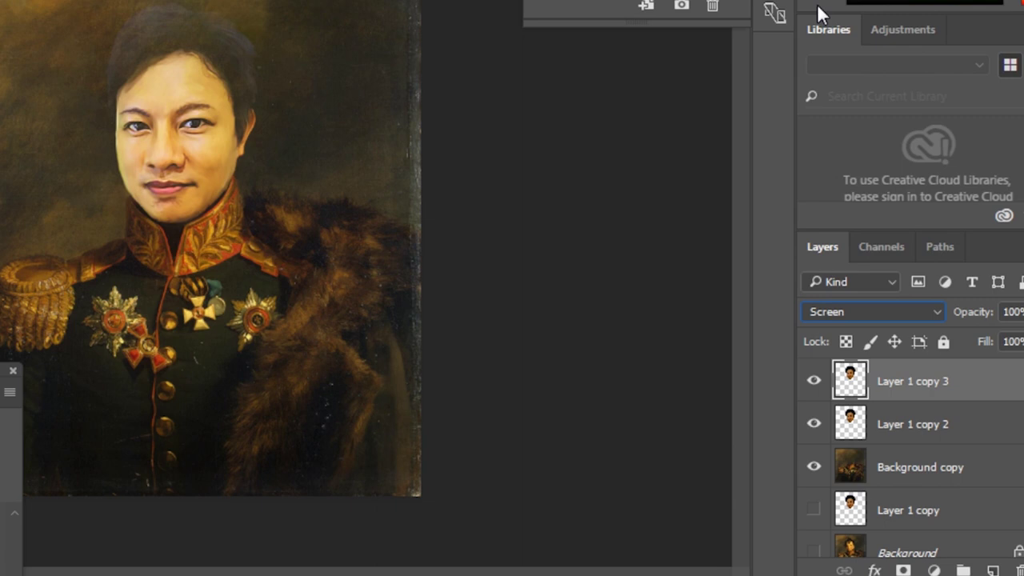
key("Down")
key("Down")
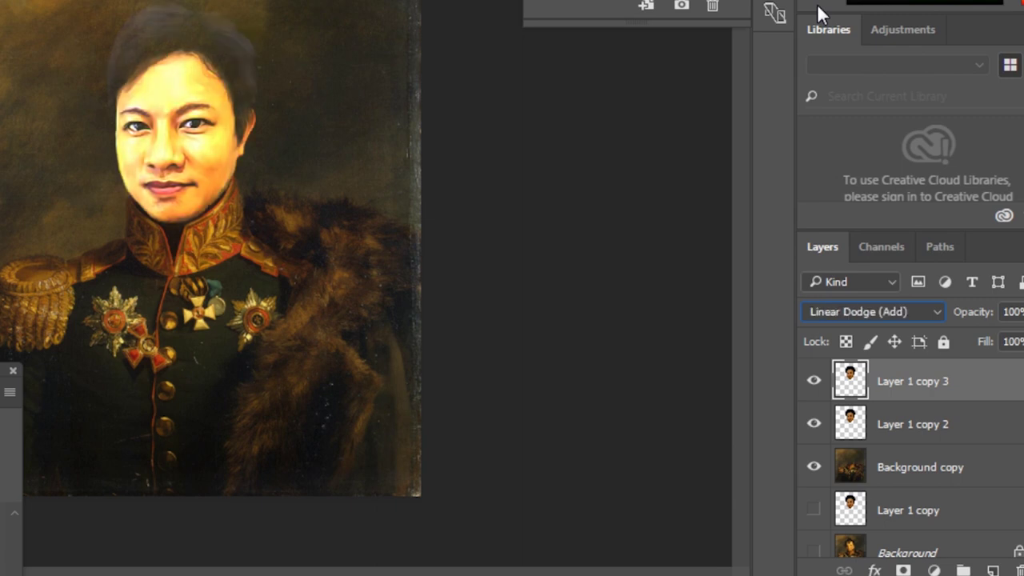
key("Down")
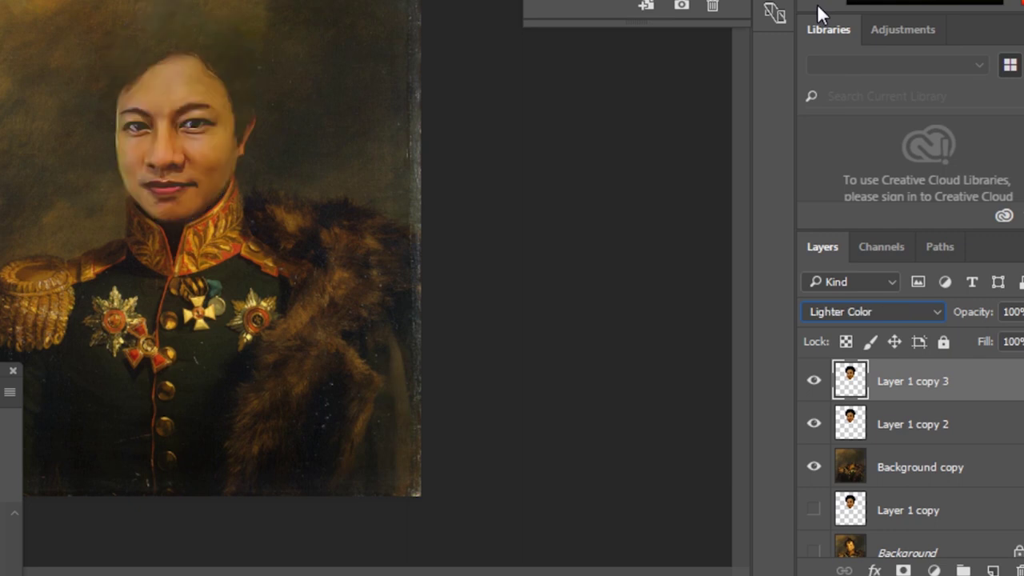
key("Down")
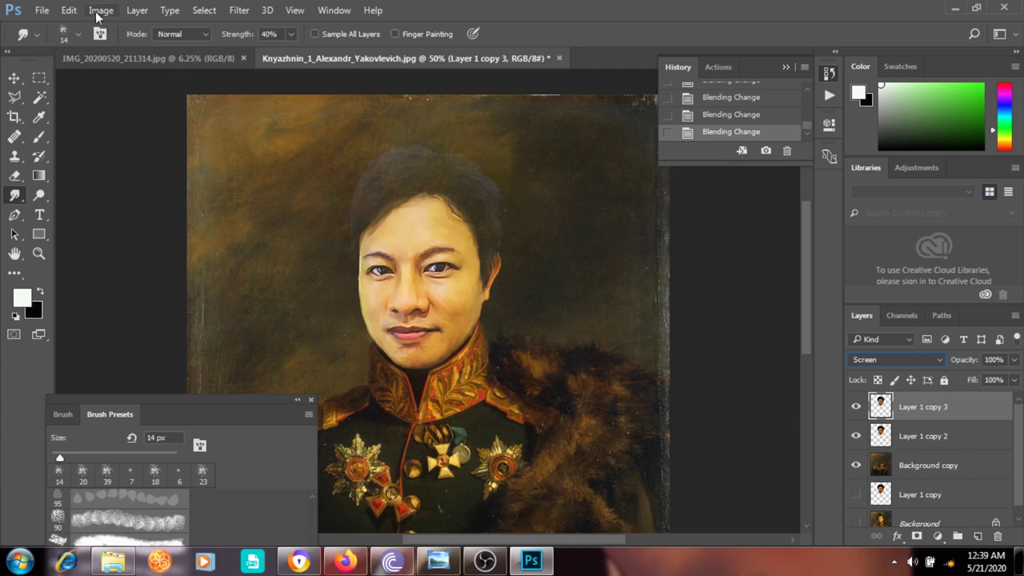
Shift Layer 1 copy 3's Hue/Saturation hue to +170, turning the face grey
left_click(101, 9)
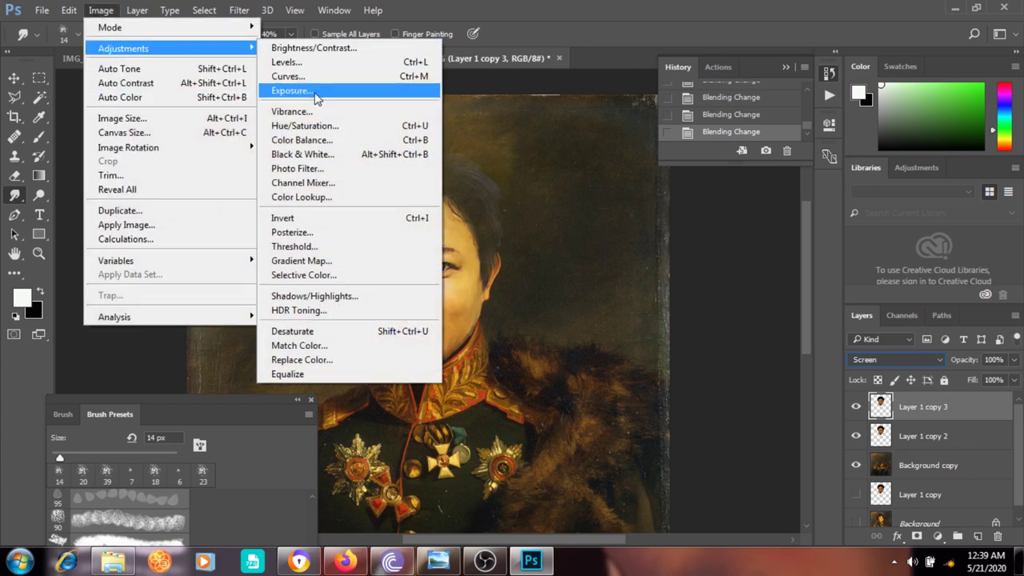
left_click(302, 126)
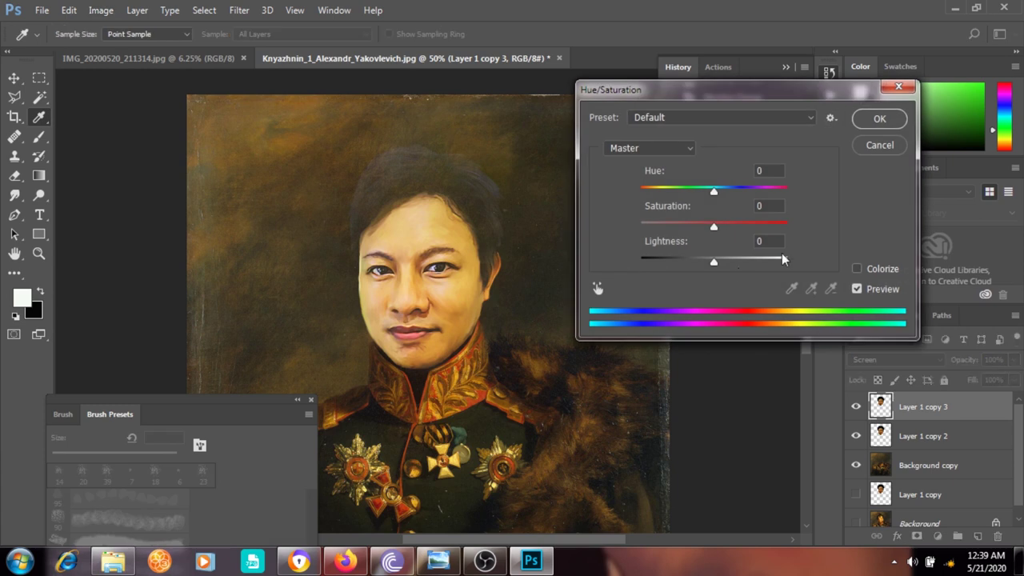
left_click_drag(710, 199, 769, 199)
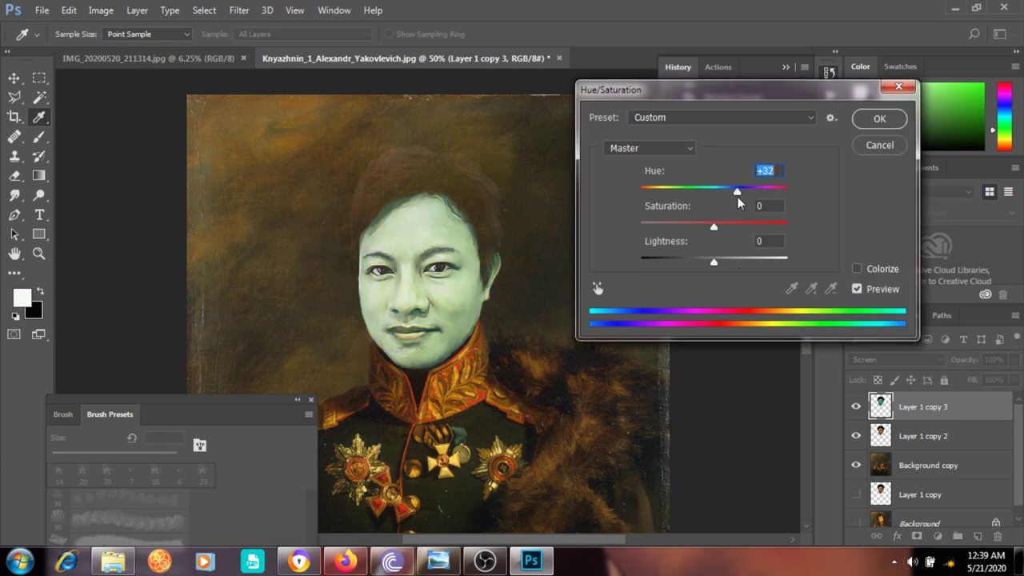
mouse_move(769, 199)
left_mouse_down()
mouse_move(775, 225)
mouse_move(601, 223)
left_mouse_up()
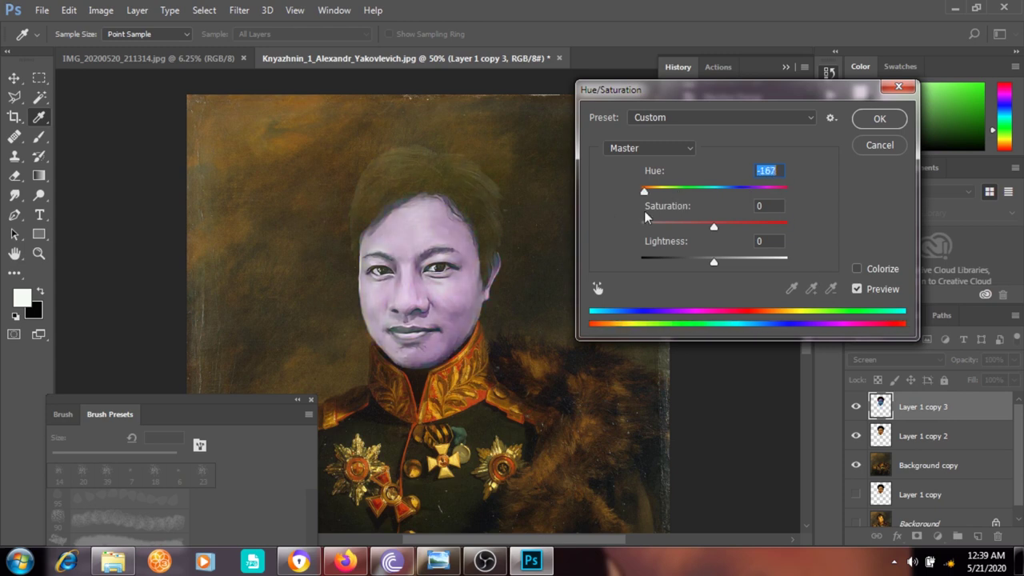
mouse_move(601, 224)
left_mouse_down()
mouse_move(799, 232)
mouse_move(783, 232)
left_mouse_up()
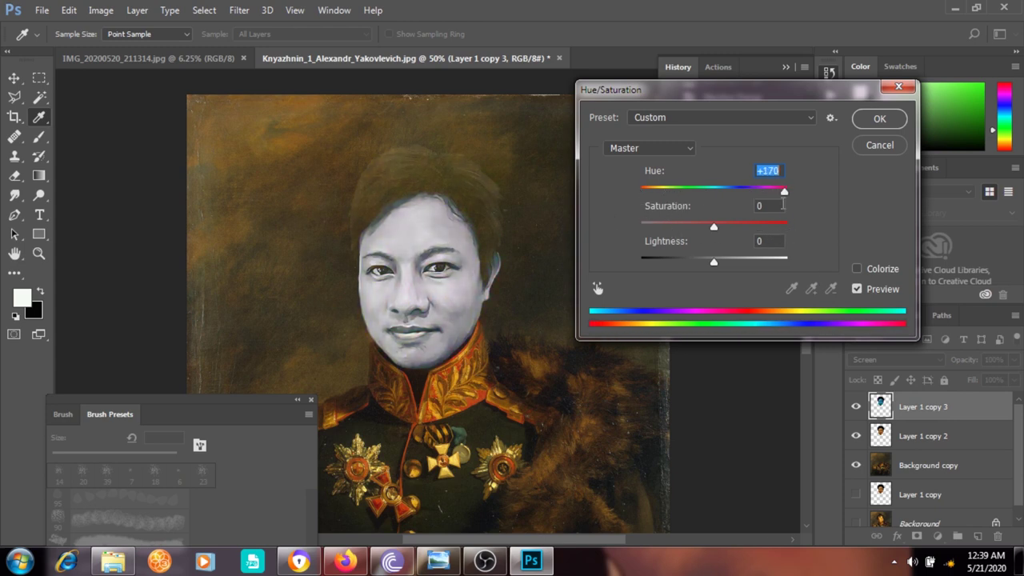
left_click(879, 119)
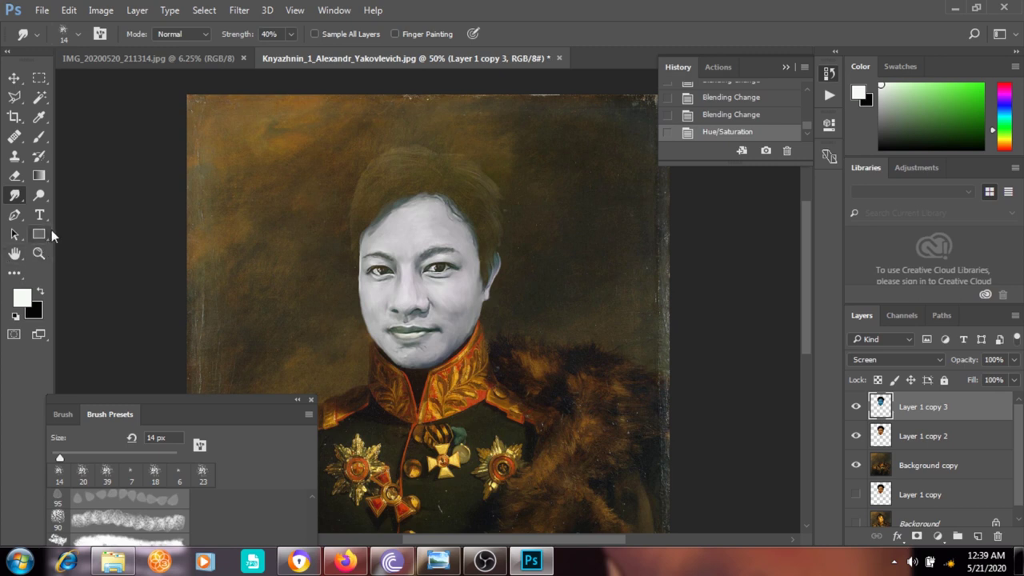
left_click(16, 176)
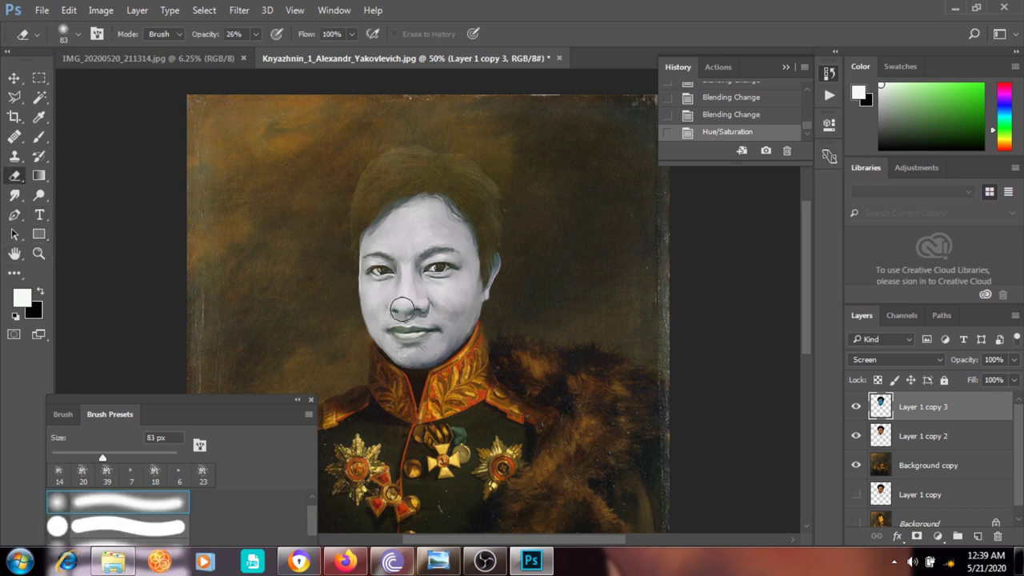
Erase the grey layer over the nose, cheeks, hairline and forehead, then merge it down
left_click_drag(402, 309, 390, 276)
left_click_drag(392, 344, 392, 296)
mouse_move(396, 304)
left_mouse_down()
mouse_move(395, 272)
mouse_move(412, 320)
mouse_move(428, 276)
mouse_move(448, 296)
mouse_move(448, 263)
mouse_move(459, 286)
mouse_move(457, 236)
mouse_move(448, 264)
mouse_move(453, 276)
mouse_move(456, 224)
mouse_move(471, 256)
mouse_move(436, 332)
mouse_move(398, 356)
left_mouse_up()
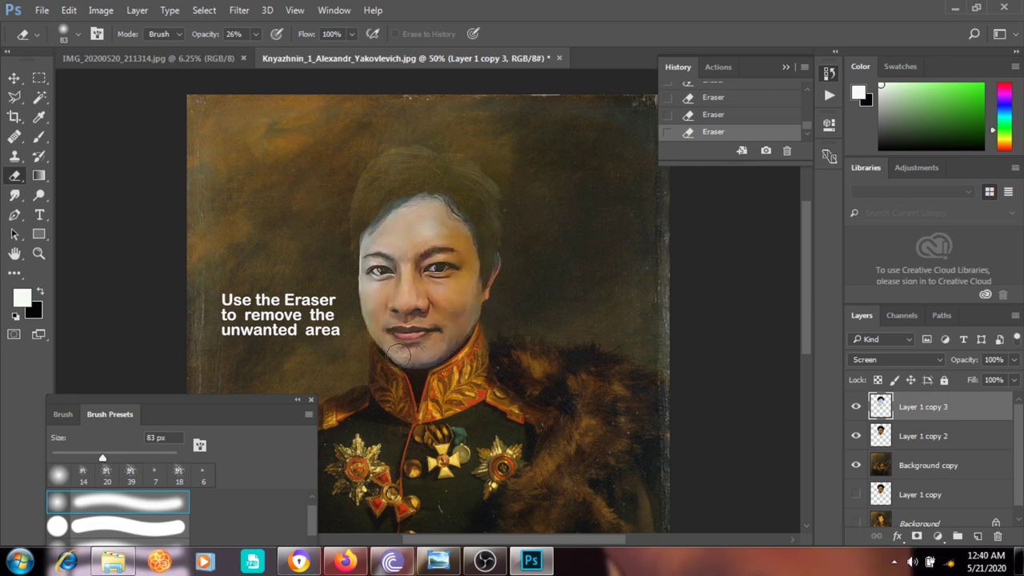
scroll(398, 356, "up", 2)
mouse_move(456, 270)
left_mouse_down()
mouse_move(375, 328)
mouse_move(411, 297)
mouse_move(389, 317)
left_mouse_up()
scroll(450, 265, "up", 1)
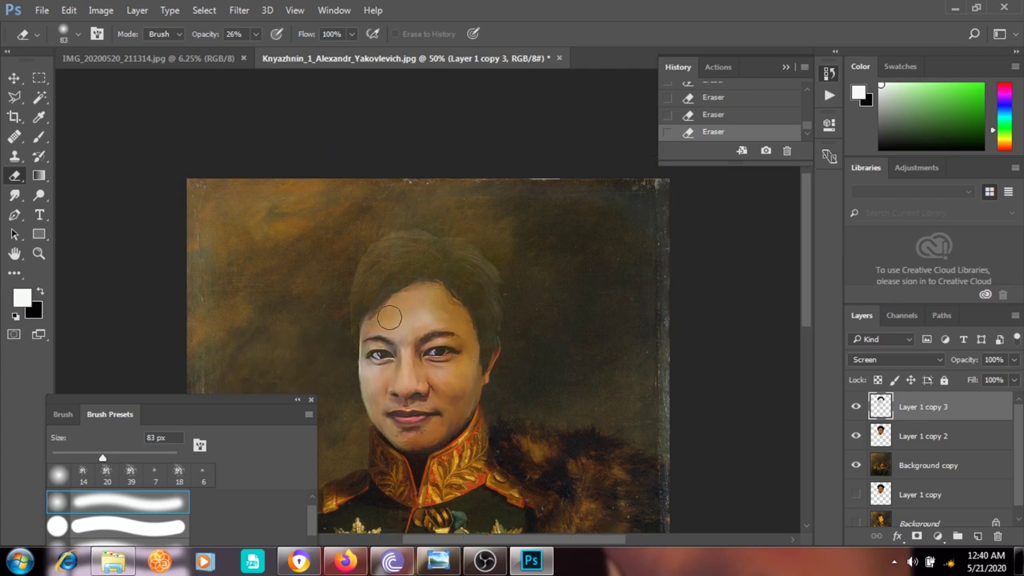
scroll(390, 317, "down", 1)
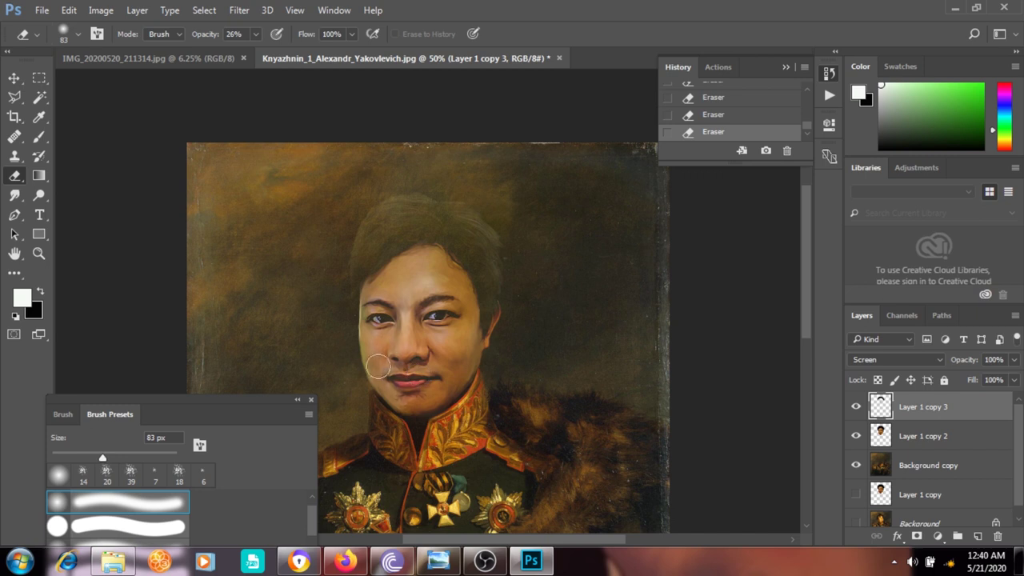
key("ctrl+minus")
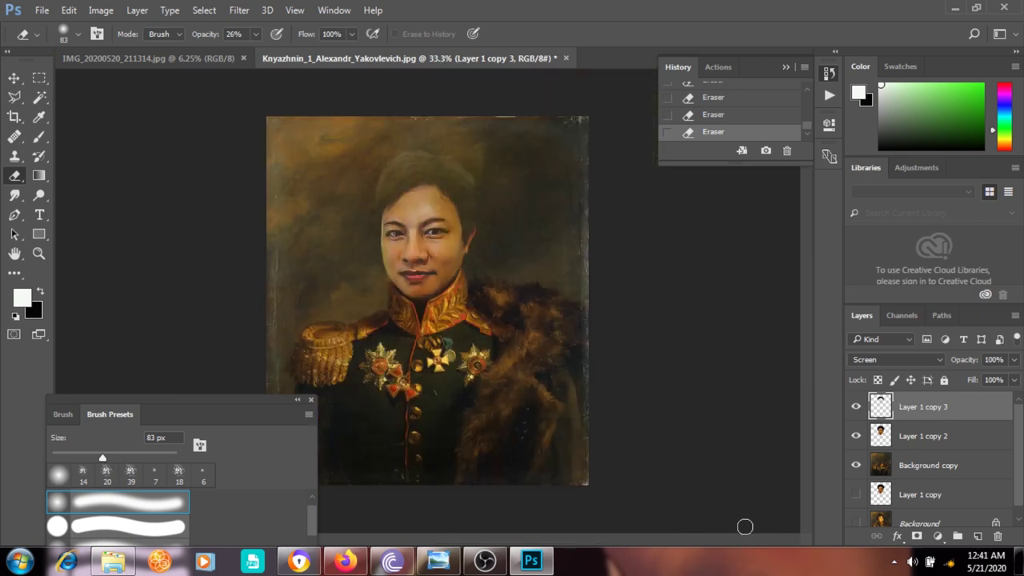
key("ctrl+e")
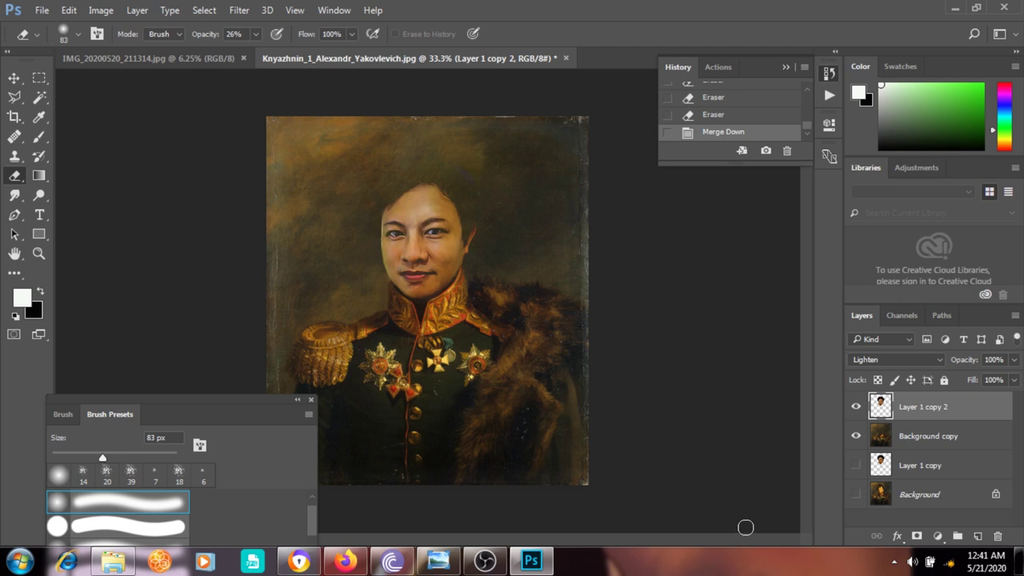
Undo the merge and re-merge the face layers into a single Background layer
key("ctrl+z")
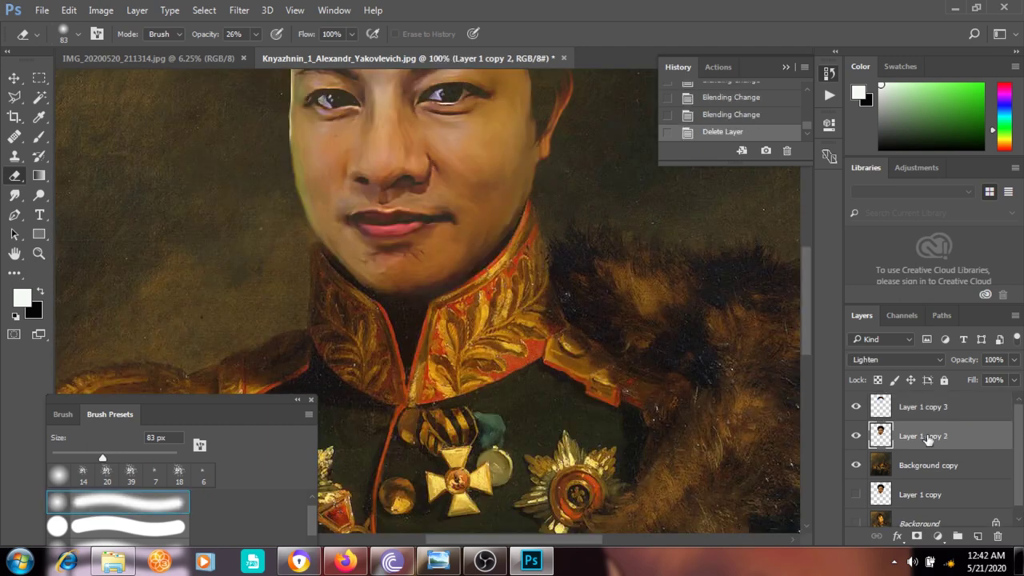
key("ctrl+e")
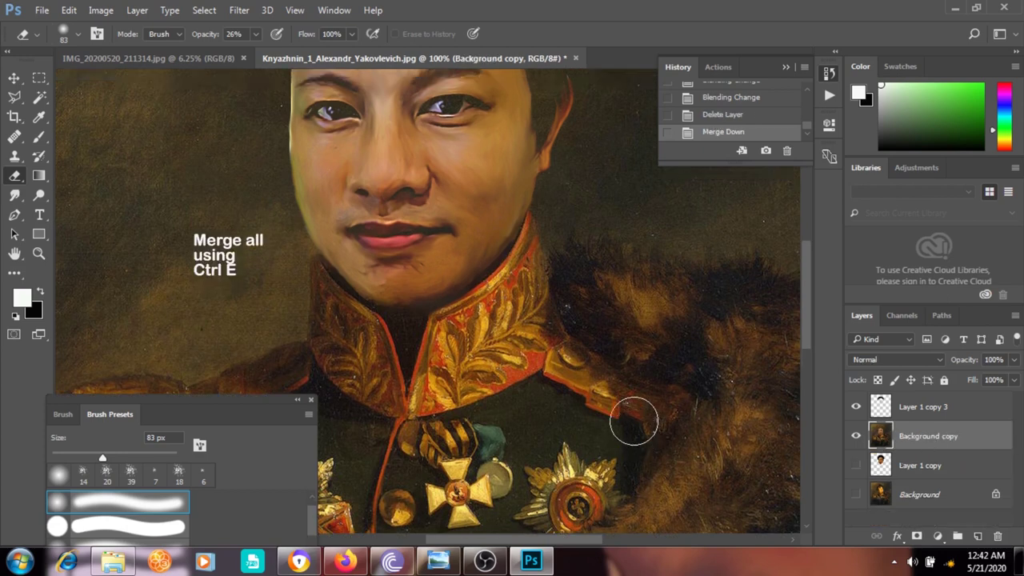
scroll(633, 422, "up", 3)
scroll(633, 422, "up", 2)
scroll(634, 420, "up", 1)
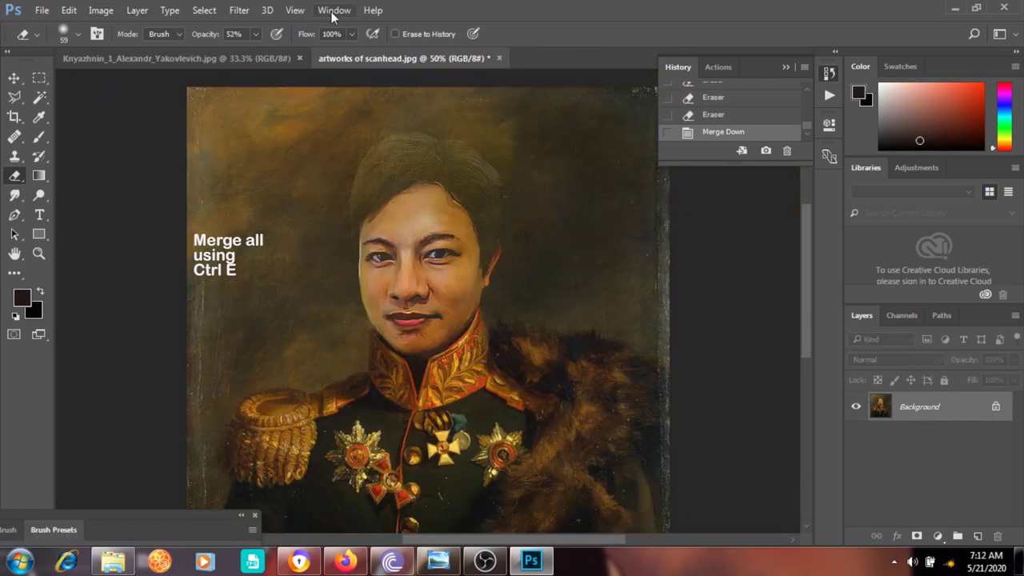
Apply the Texturizer with Canvas texture at about 64% scaling and increased relief
left_click(238, 11)
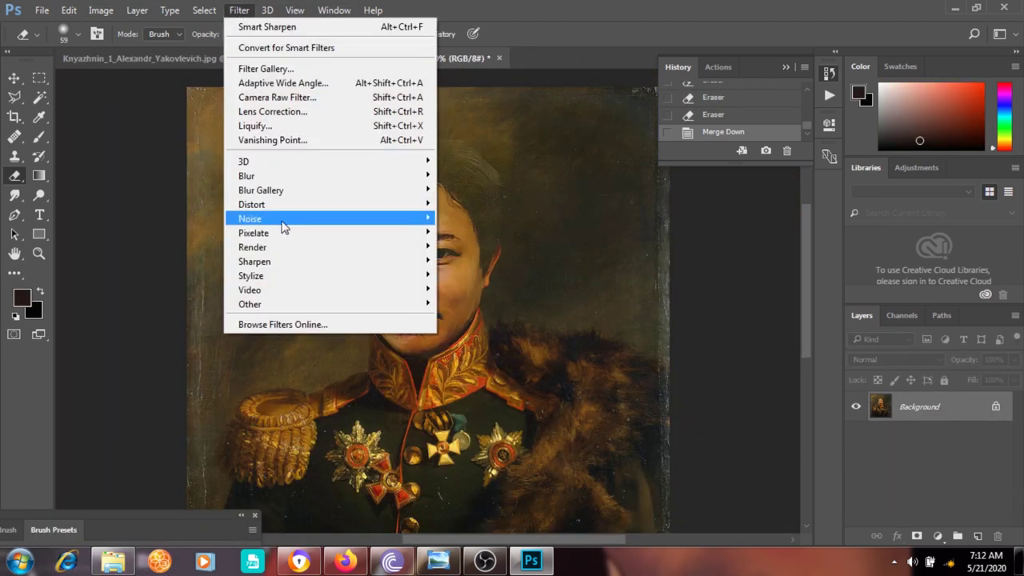
left_click(255, 69)
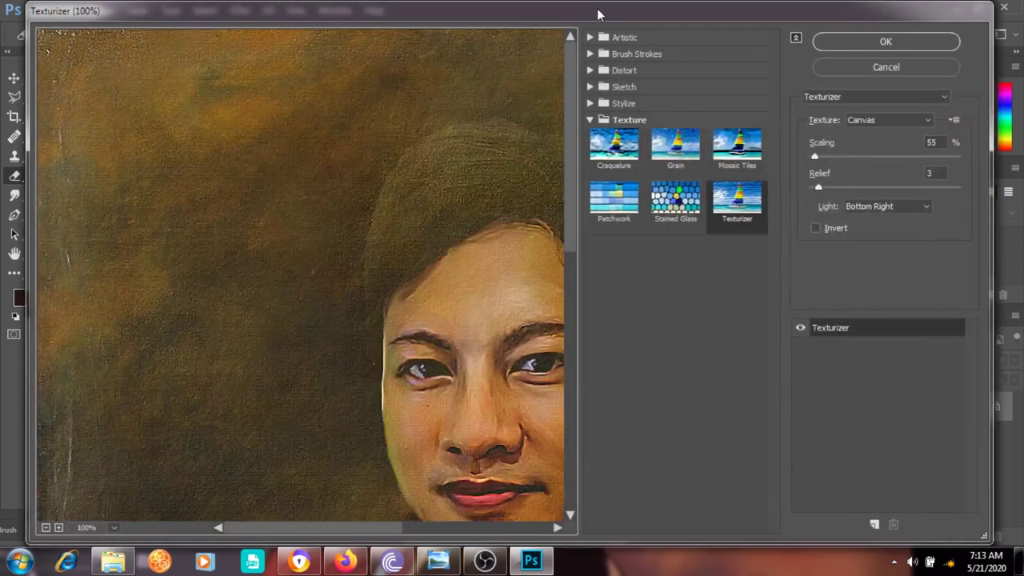
left_click_drag(602, 13, 687, 44)
left_click(714, 150)
left_click(714, 151)
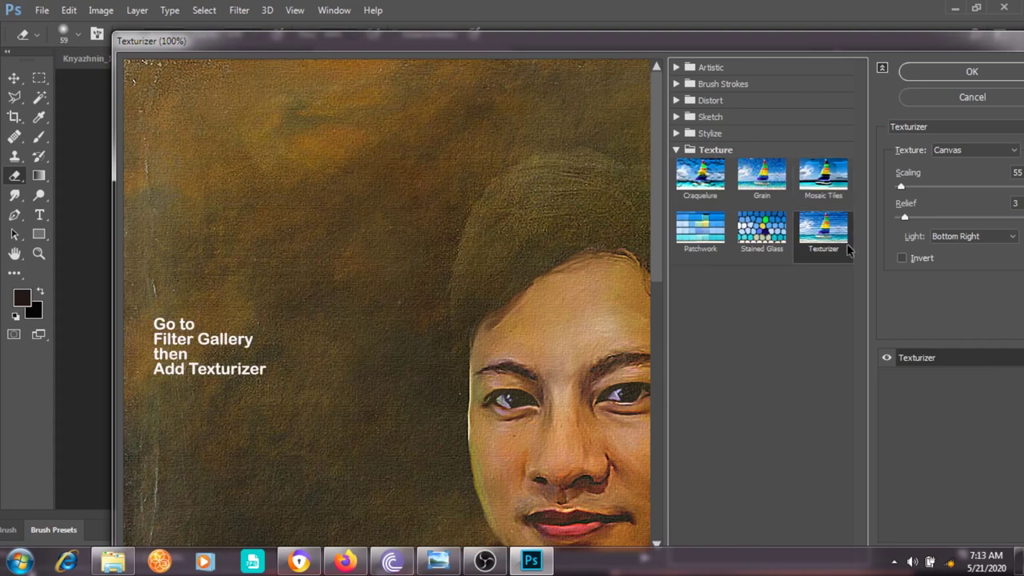
left_click_drag(696, 39, 535, 8)
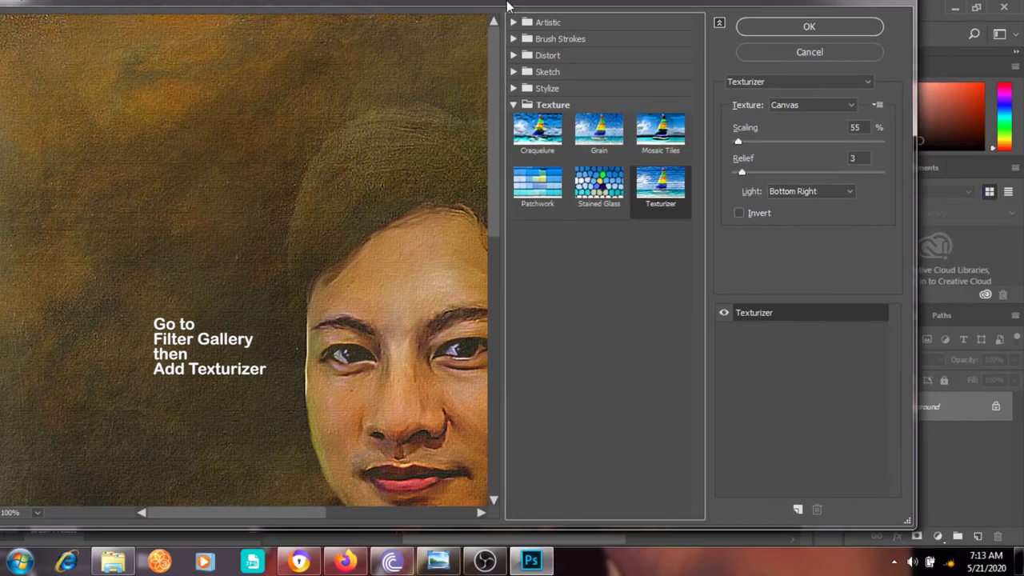
left_click_drag(496, 233, 494, 323)
left_click(742, 189)
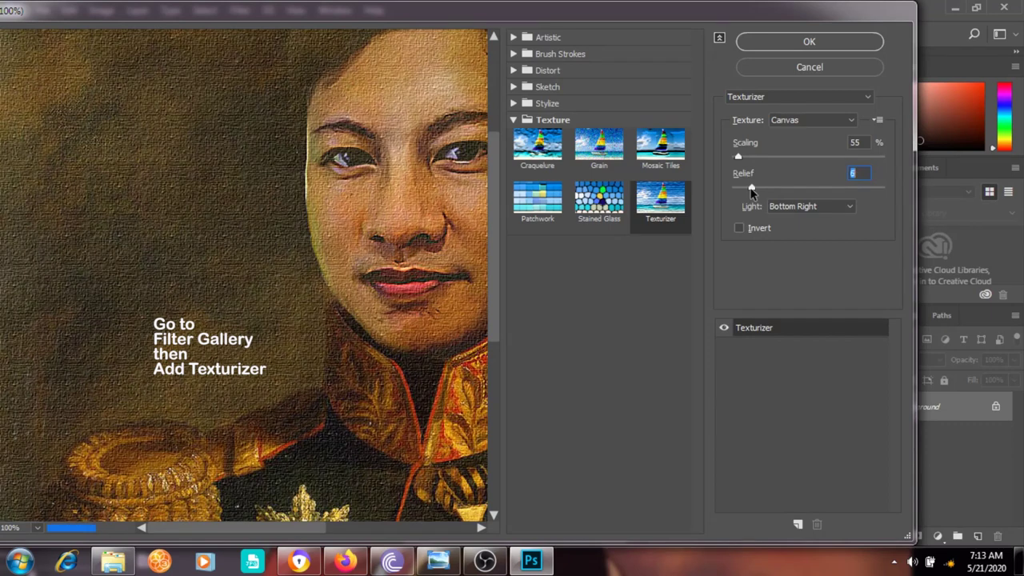
mouse_move(737, 156)
left_mouse_down()
mouse_move(756, 155)
mouse_move(750, 168)
left_mouse_up()
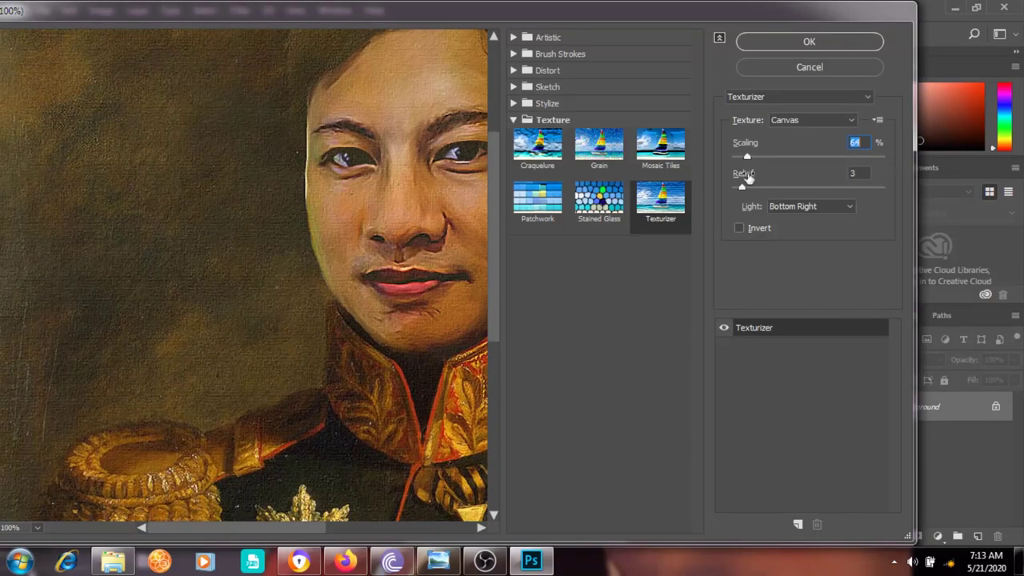
left_click_drag(742, 189, 748, 190)
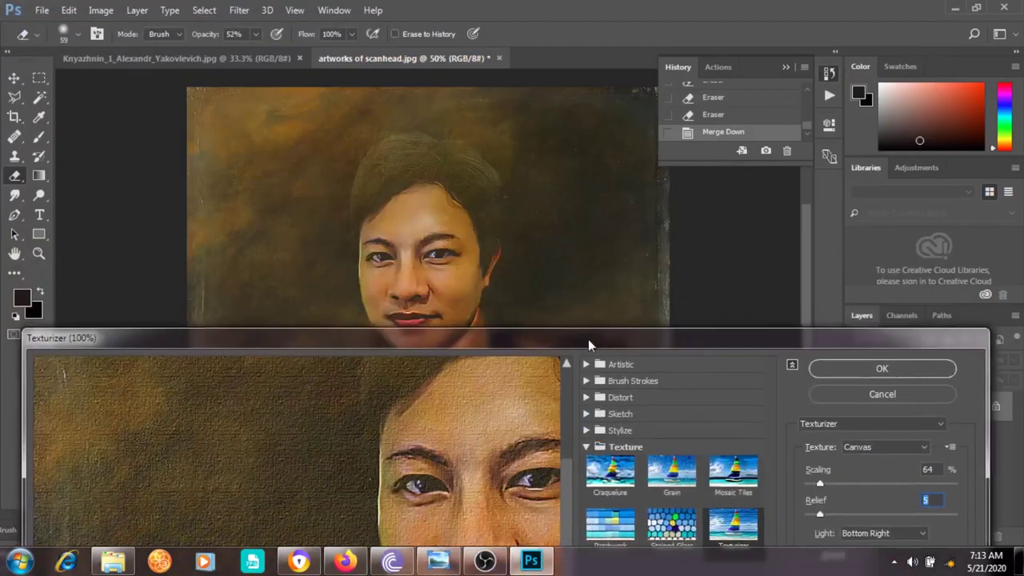
left_click(811, 93)
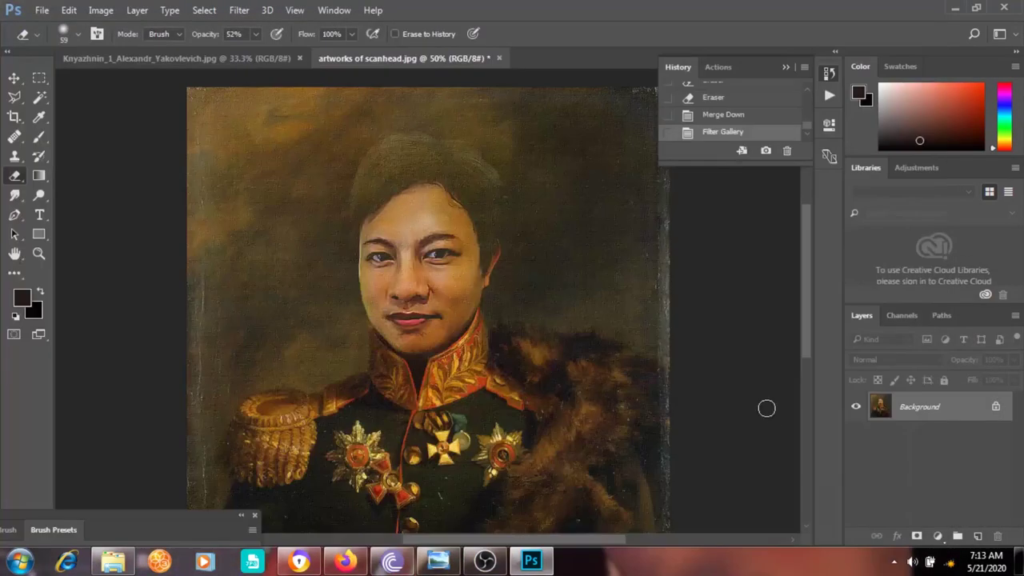
Inspect the texture at several zoom levels and save artworks of scanhead.jpg
key("ctrl+plus")
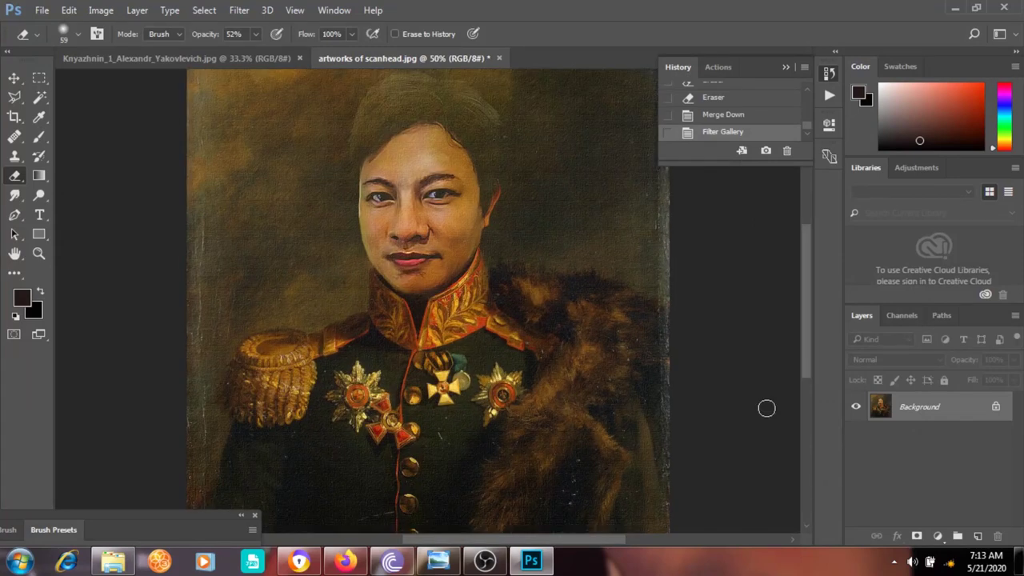
key("ctrl+minus")
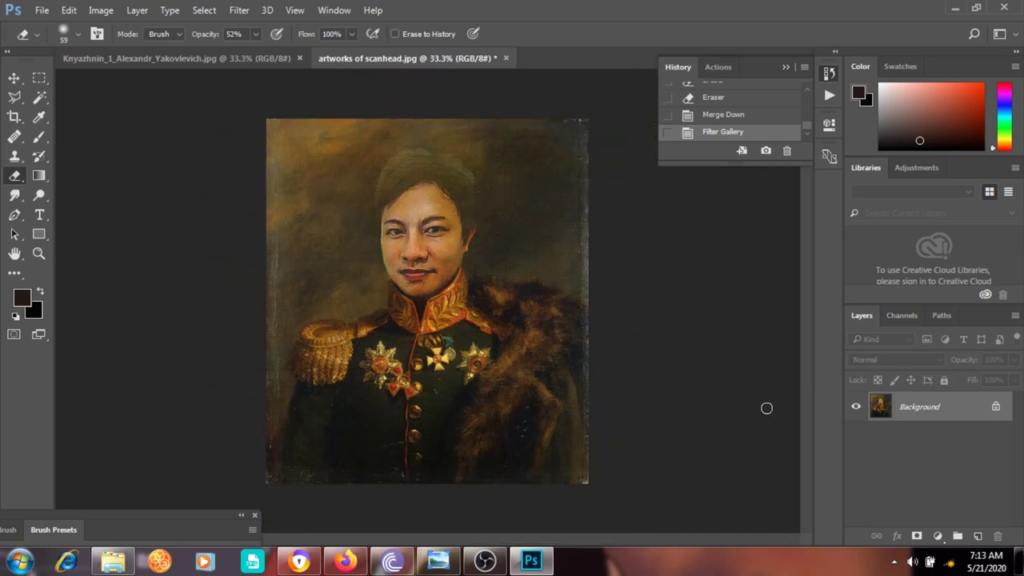
key("ctrl+plus")
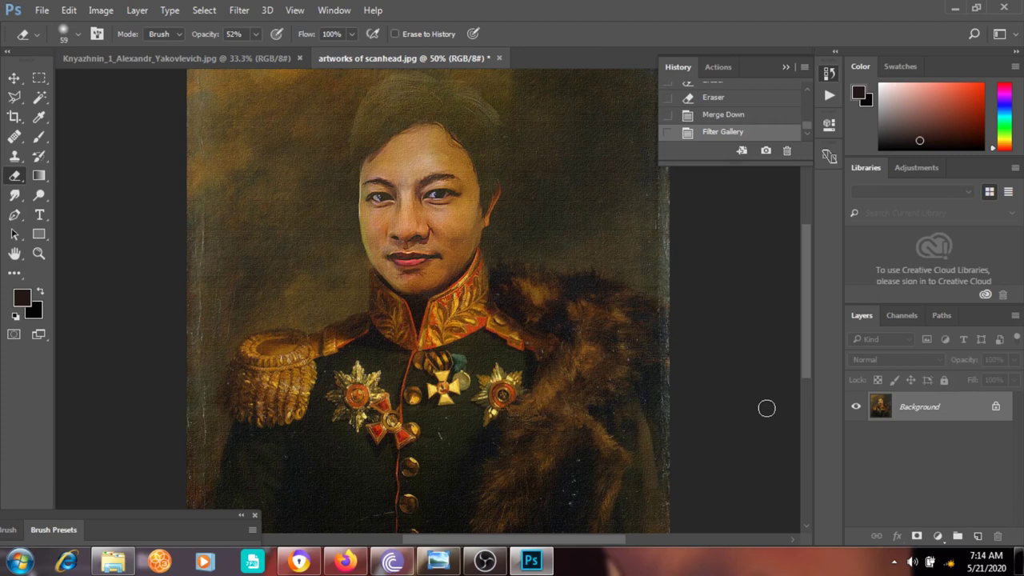
left_click(41, 10)
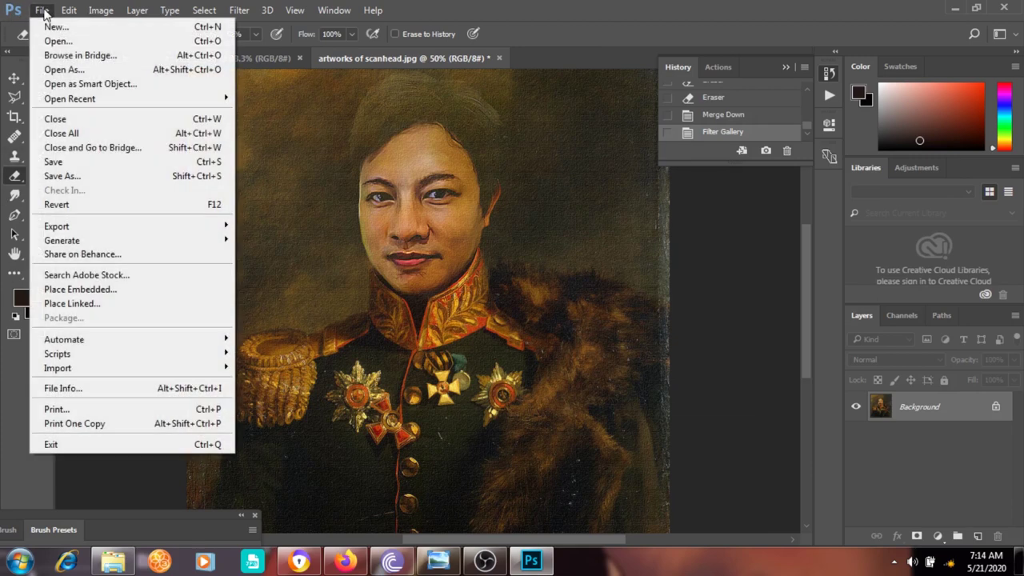
left_click(69, 168)
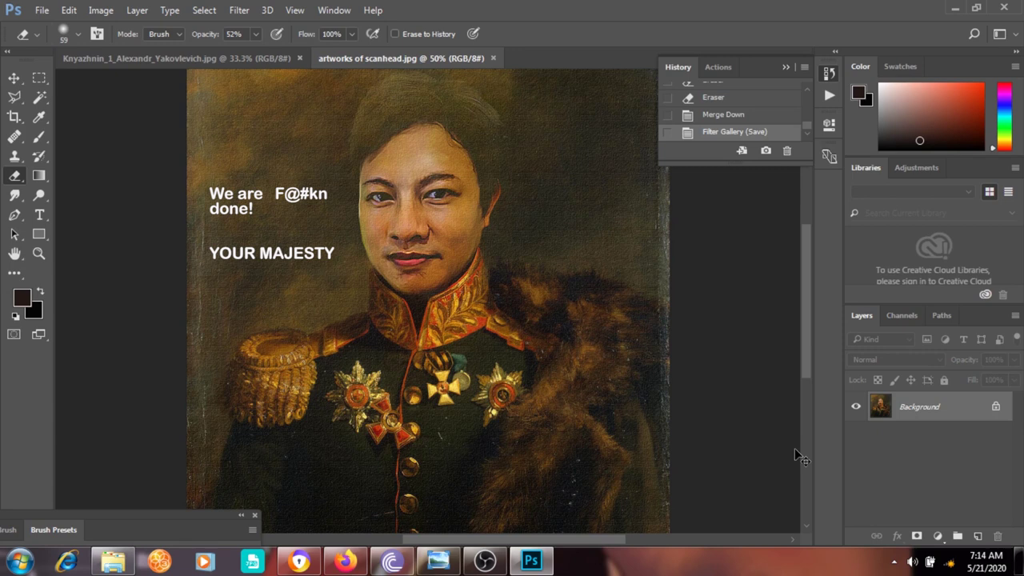
key("ctrl+minus")
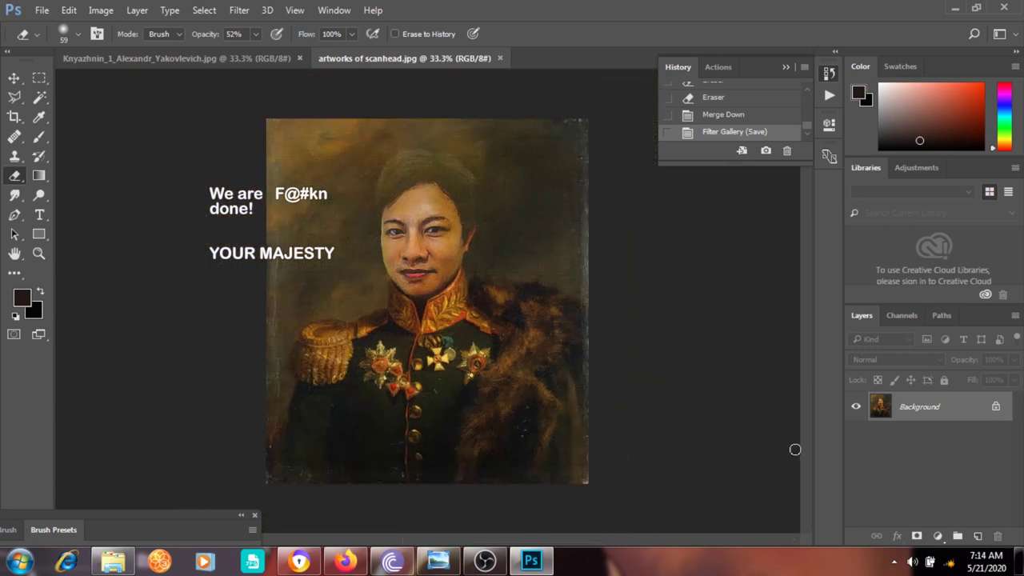